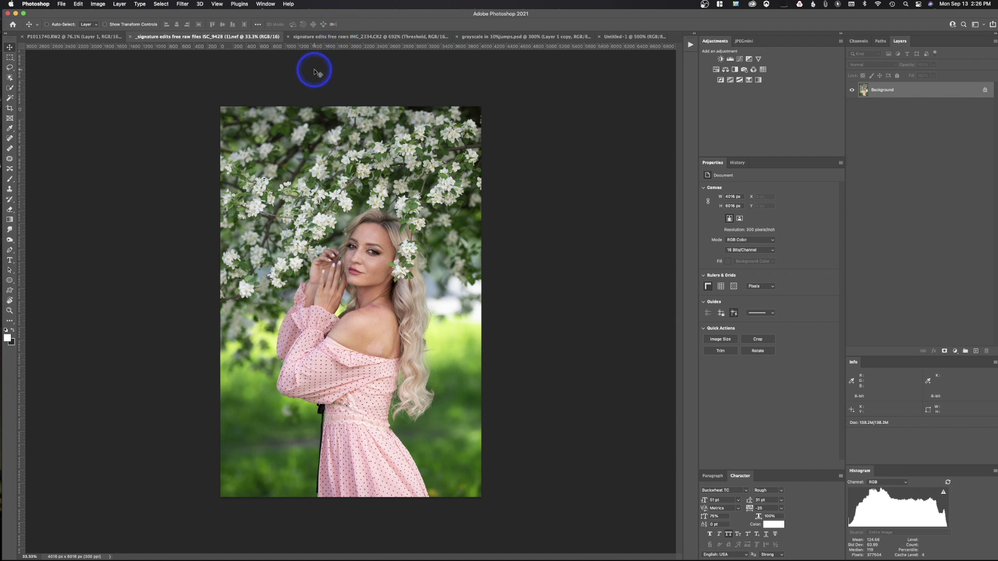
Step: Apply Smart Sharpen with a reduced radius to the portrait photo and inspect the woman's face up close
{"action": "left_click", "coordinate": [180, 5]}
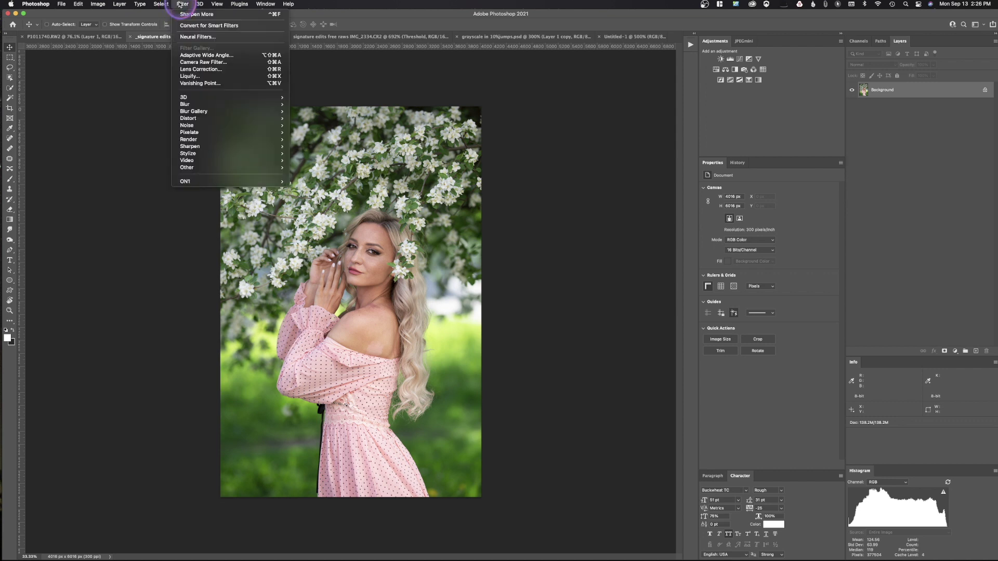
{"action": "mouse_move", "coordinate": [219, 150]}
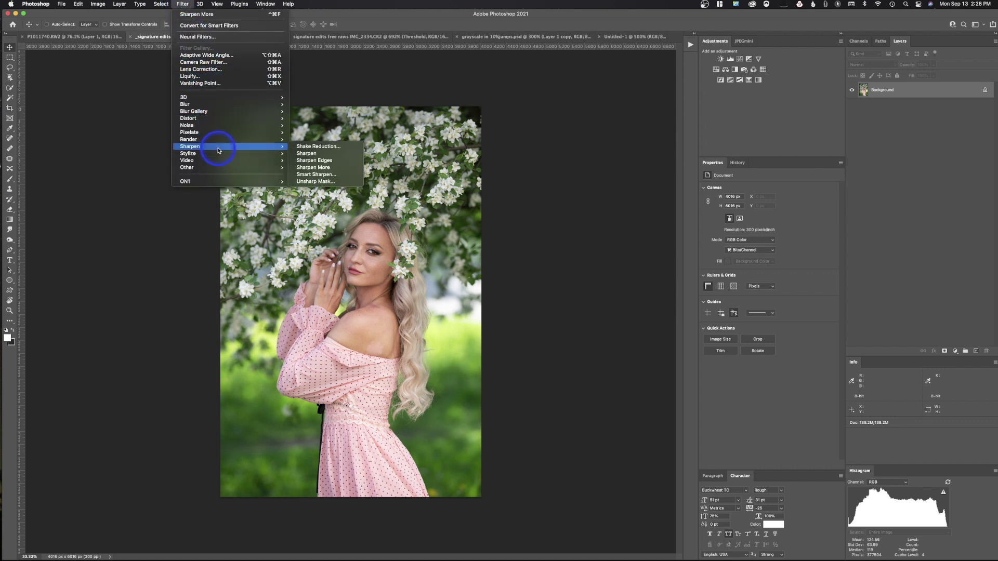
{"action": "left_click", "coordinate": [330, 175]}
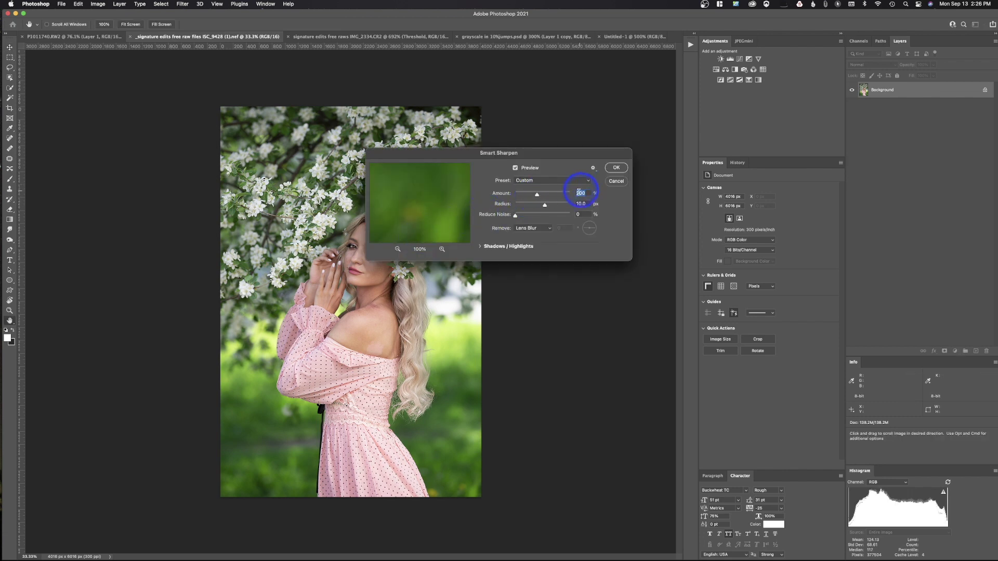
{"action": "mouse_move", "coordinate": [544, 206]}
{"action": "left_mouse_down"}
{"action": "mouse_move", "coordinate": [516, 206]}
{"action": "mouse_move", "coordinate": [536, 208]}
{"action": "mouse_move", "coordinate": [527, 208]}
{"action": "left_mouse_up"}
{"action": "left_click", "coordinate": [617, 169]}
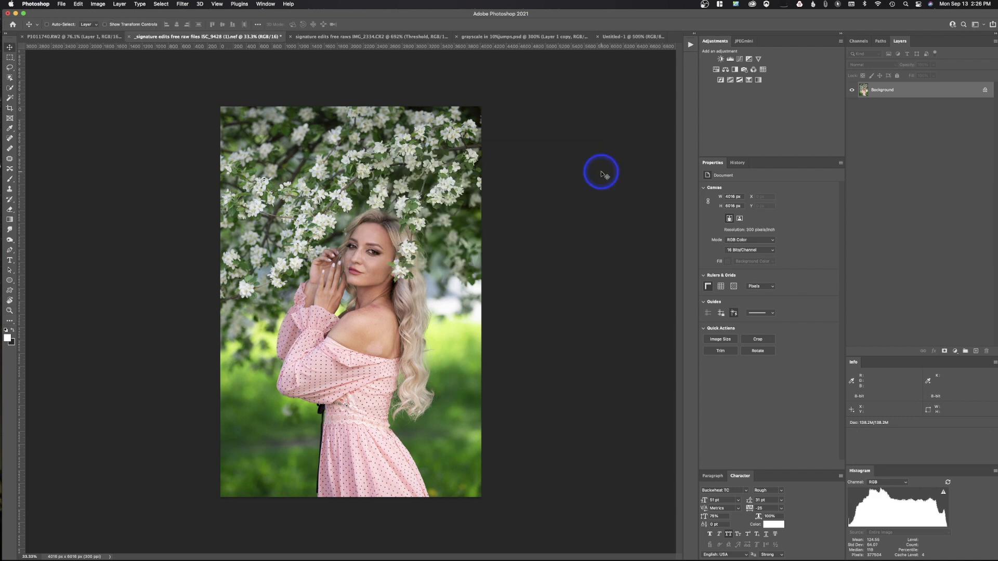
{"action": "left_click", "coordinate": [9, 311]}
{"action": "left_click_drag", "start_coordinate": [328, 236], "coordinate": [370, 340]}
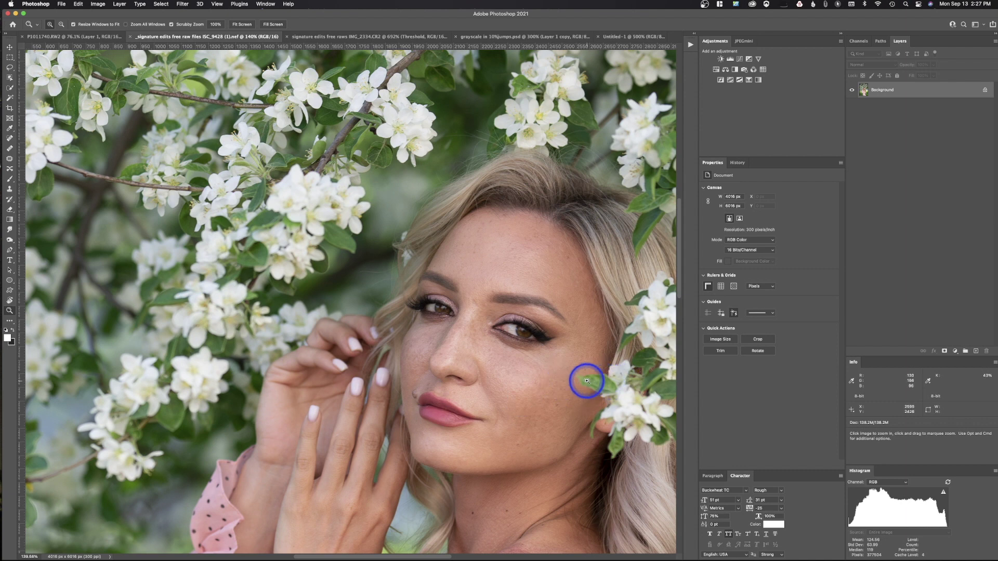
{"action": "left_click", "coordinate": [523, 425]}
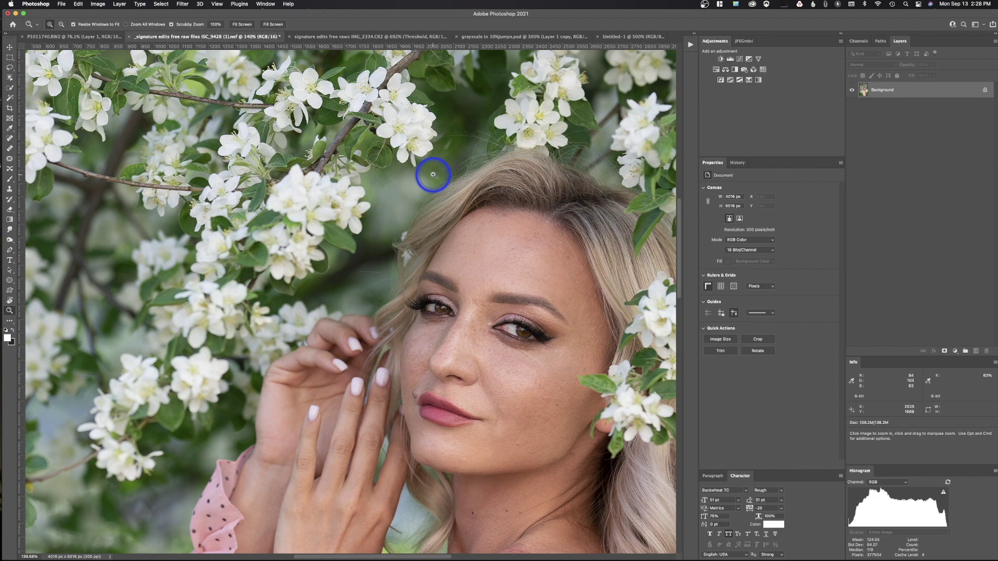
Step: In the Untitled-1 document, show the Radius 10 layer, hide Layer 1 and show the Group 1 annotations
{"action": "left_click", "coordinate": [629, 38]}
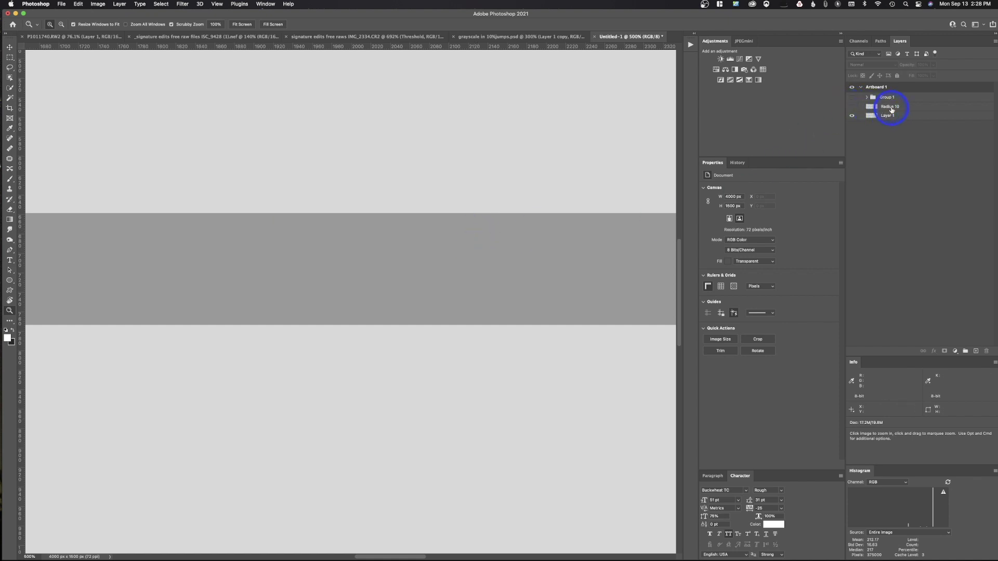
{"action": "left_click", "coordinate": [852, 107]}
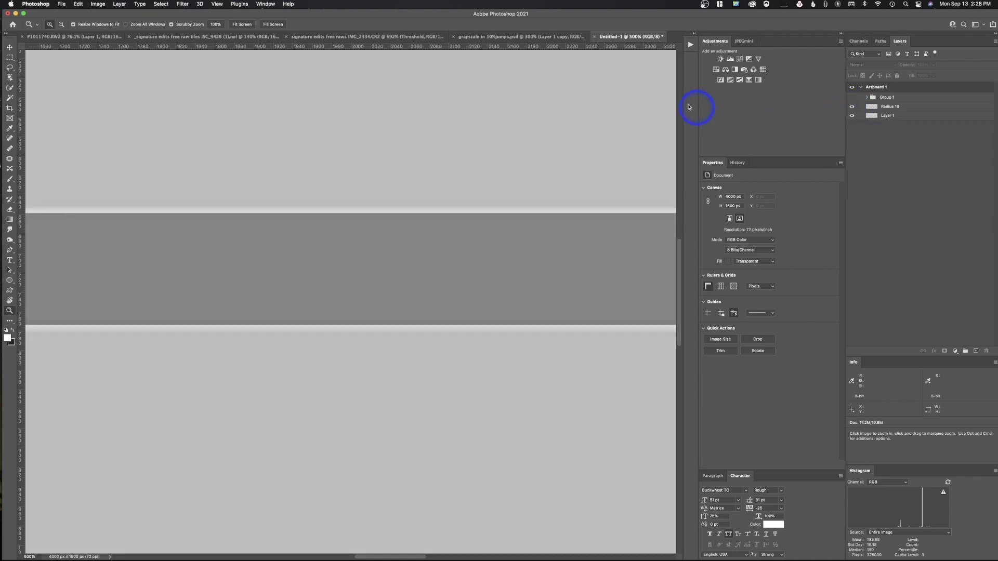
{"action": "left_click", "coordinate": [852, 116]}
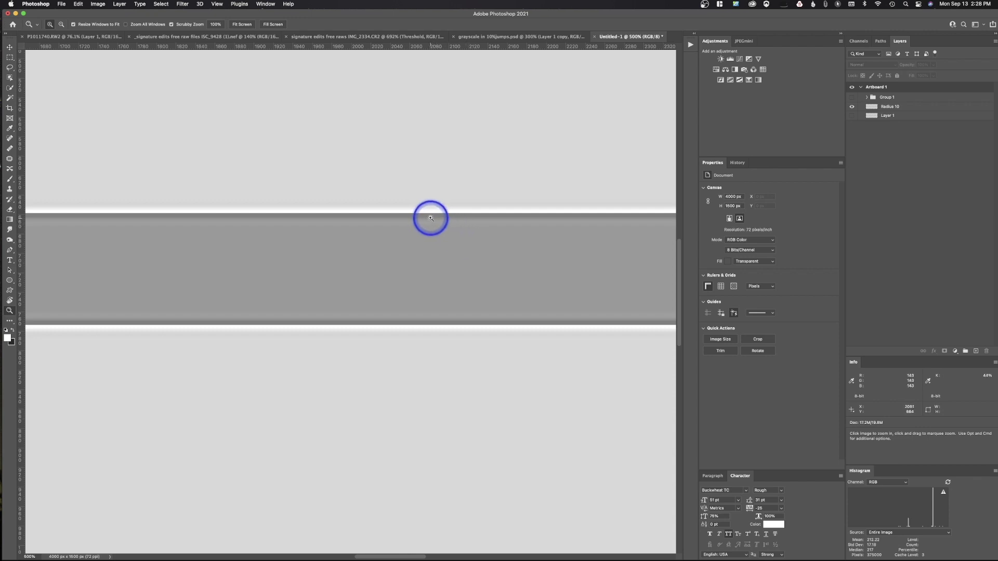
{"action": "left_click", "coordinate": [853, 98]}
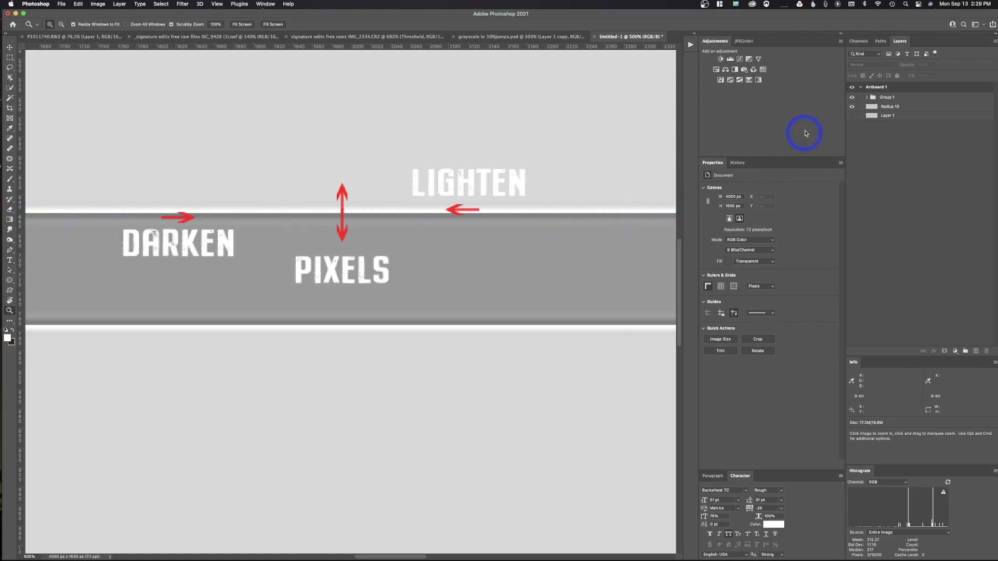
Step: Compare the gray bars by showing Layer 1 alone, and redisplay the Radius 10 layer and Group 1 in its place
{"action": "left_click", "coordinate": [852, 115], "text": "alt"}
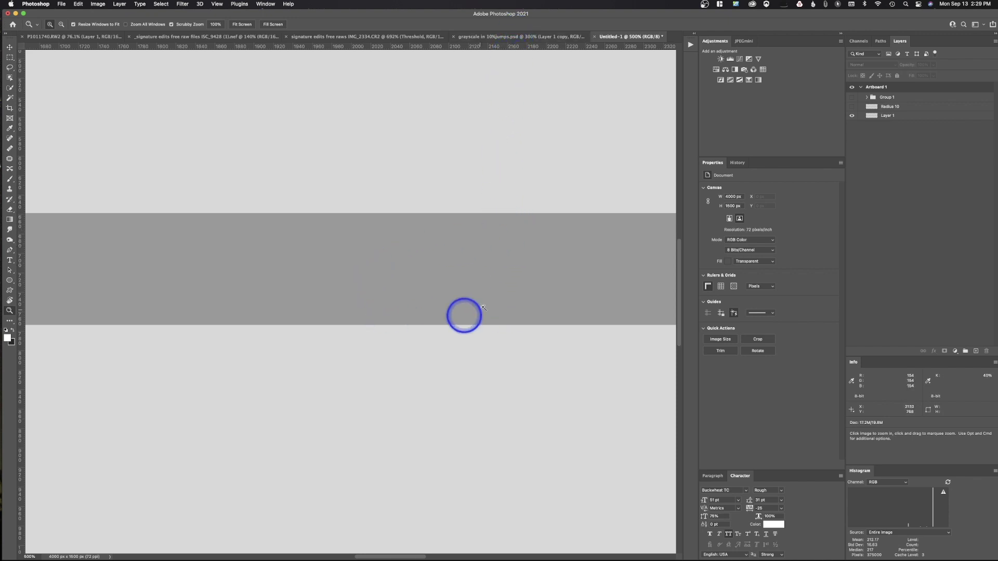
{"action": "left_click", "coordinate": [851, 106]}
{"action": "left_click", "coordinate": [851, 114]}
{"action": "left_click", "coordinate": [852, 98]}
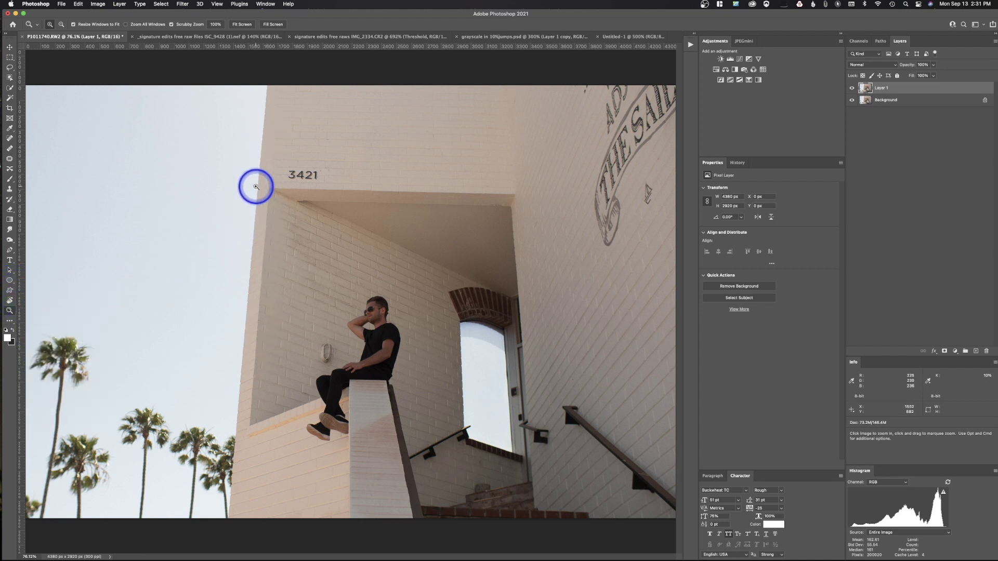
Step: In the P1011740 photo, duplicate Layer 1 three times while viewing the building's edge against the sky up close
{"action": "left_click_drag", "start_coordinate": [258, 194], "coordinate": [319, 357]}
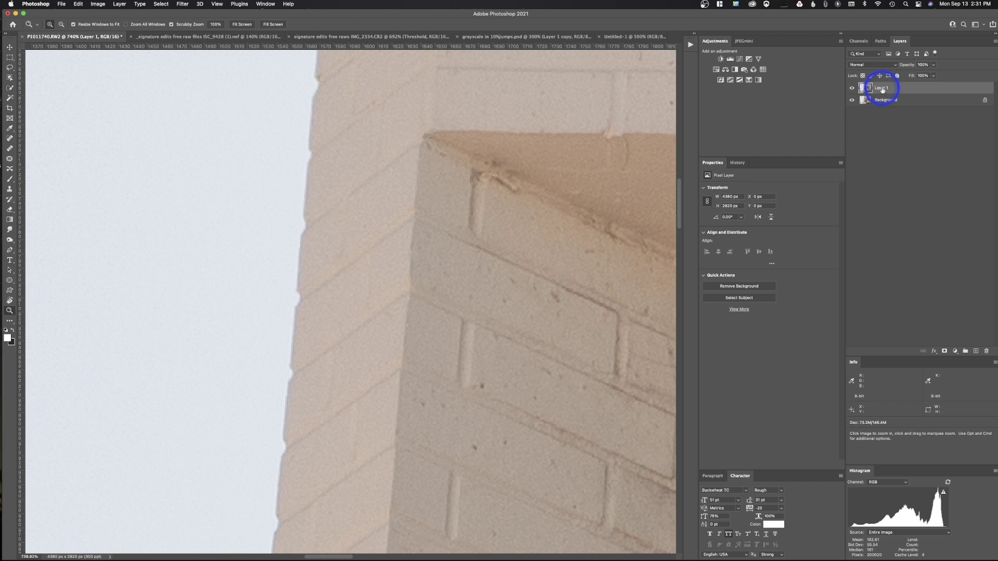
{"action": "key", "text": "super+j"}
{"action": "key", "text": "super+j"}
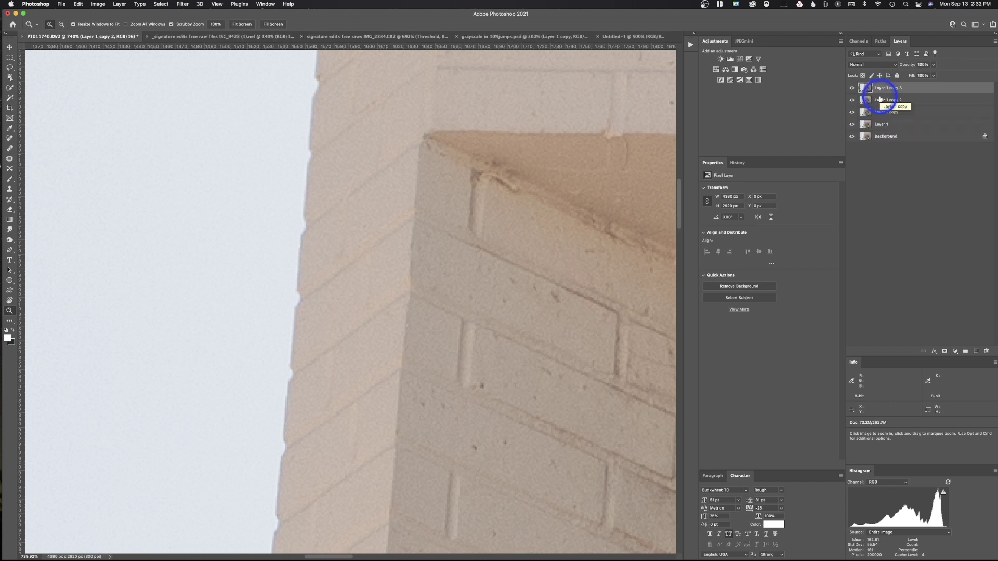
{"action": "key", "text": "super+j"}
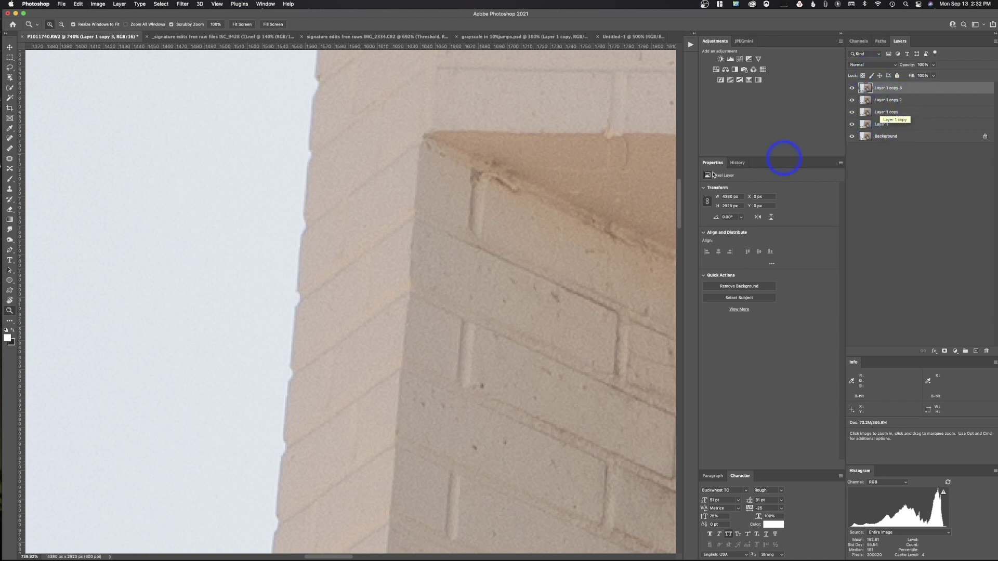
Step: Rename Layer 1 as "unsharp mask" and Layer 1 copy as "smart sharpen"
{"action": "double_click", "coordinate": [882, 125]}
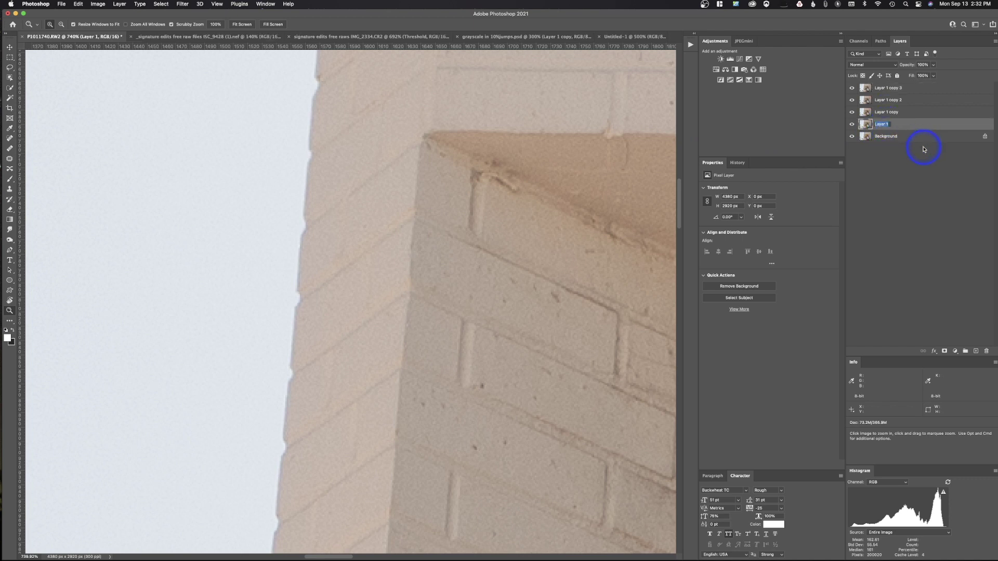
{"action": "type", "text": "ur"}
{"action": "type", "text": "sharp mask"}
{"action": "key", "text": "Return"}
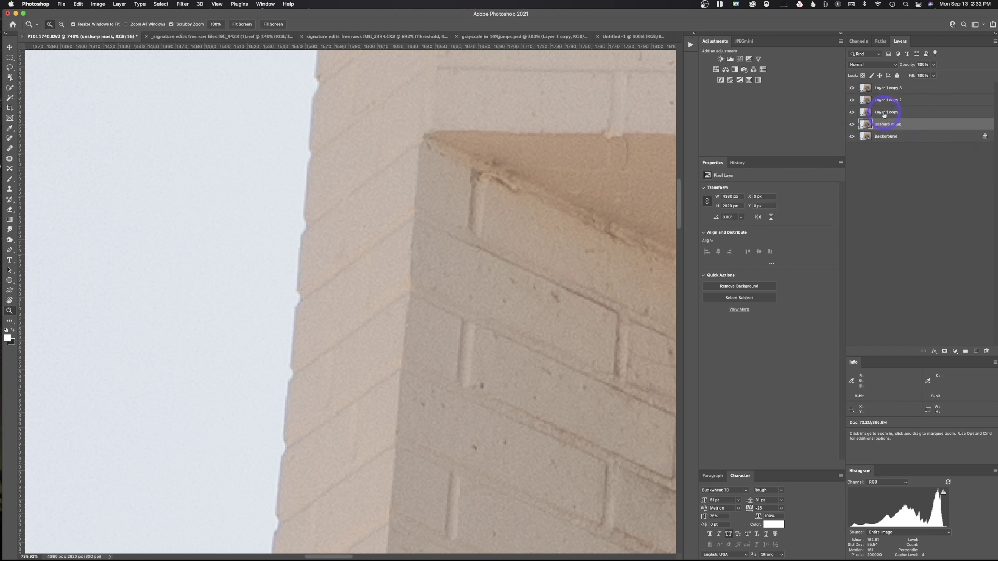
{"action": "double_click", "coordinate": [884, 113]}
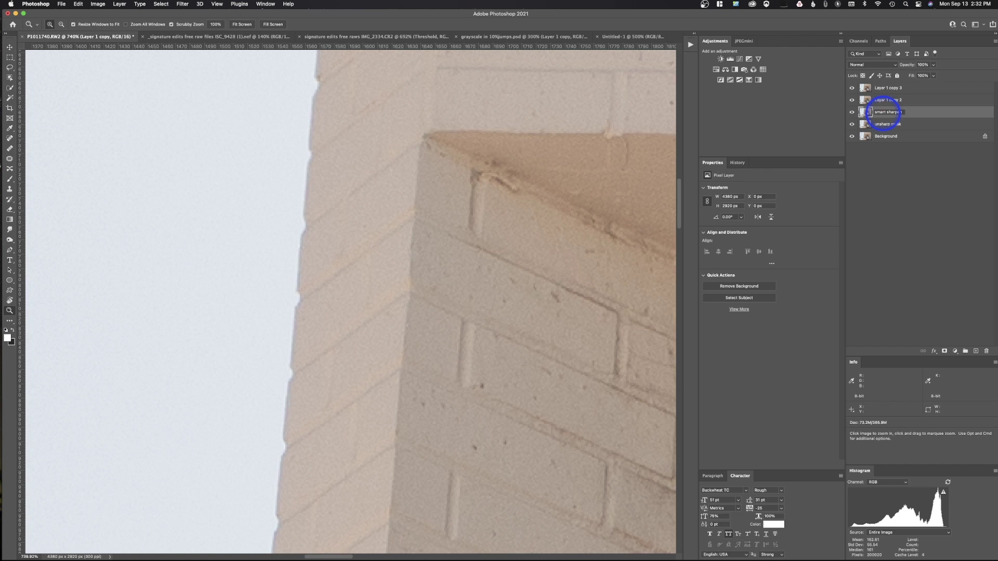
Step: Rename Layer 1 copy 2 as "highpass" and Layer 1 copy 3 as "blur method"
{"action": "left_click", "coordinate": [887, 101]}
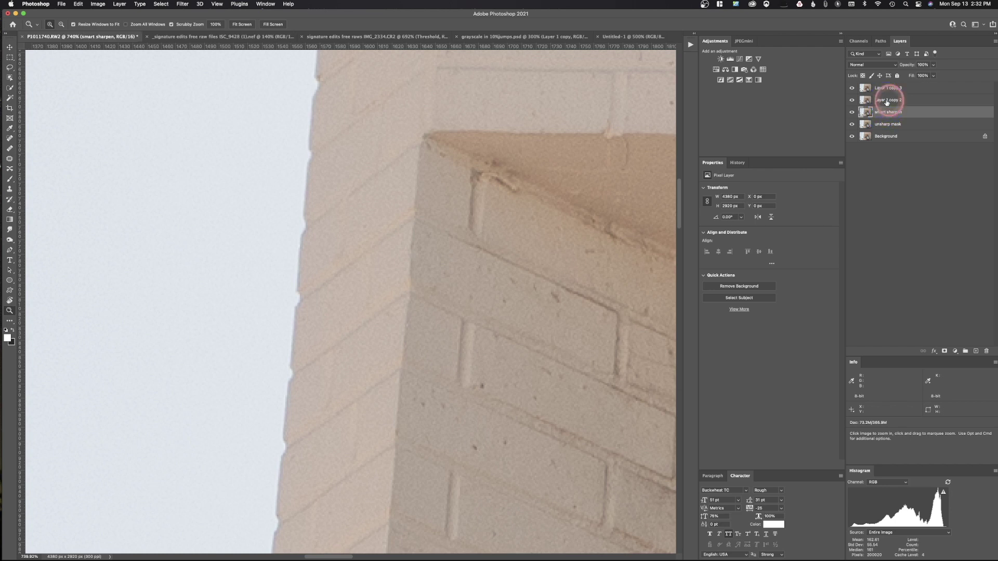
{"action": "double_click", "coordinate": [887, 102]}
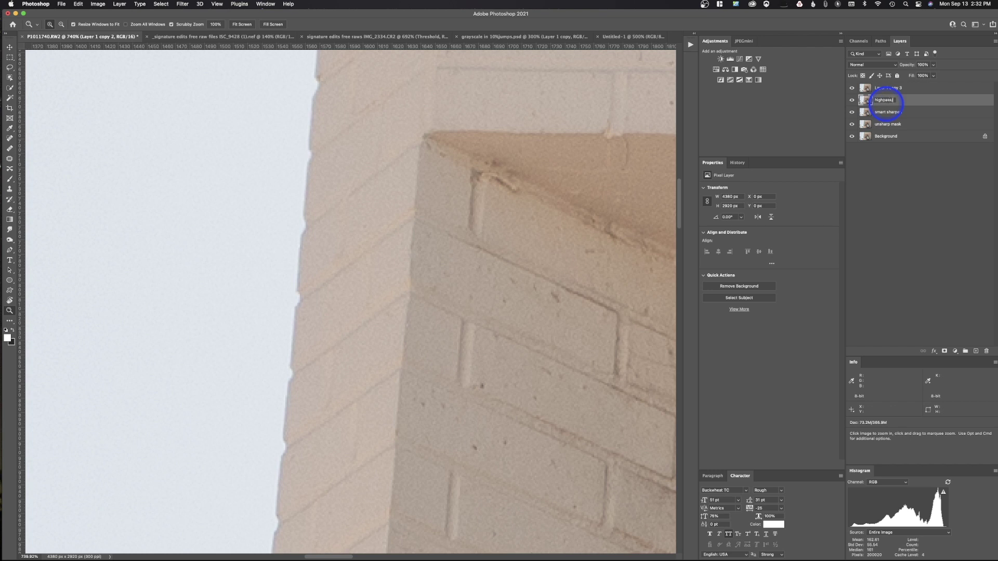
{"action": "type", "text": "highpass"}
{"action": "key", "text": "shift+Tab"}
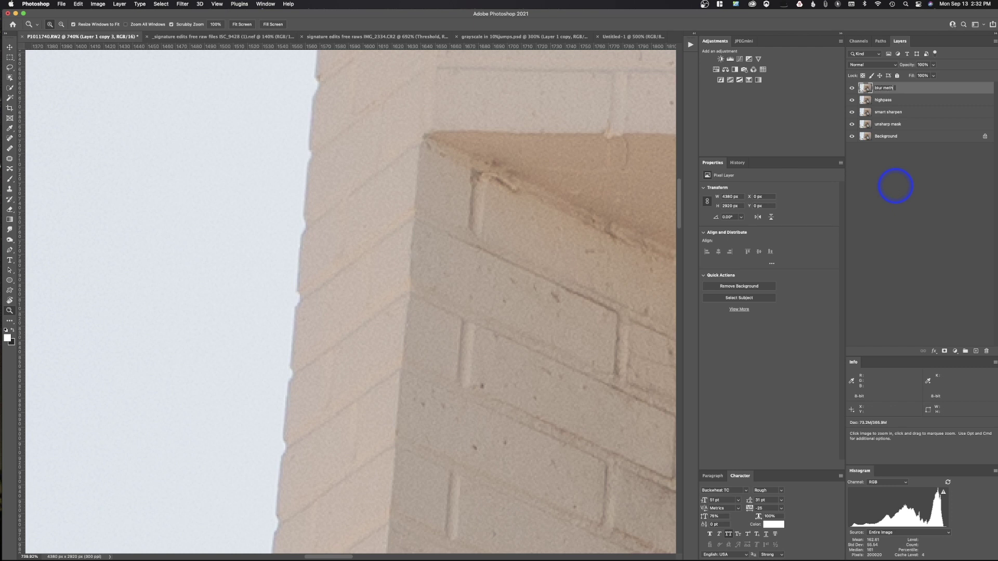
{"action": "key", "text": "Return"}
Step: Hide the blur method, highpass and smart sharpen layers, and open the Unsharp Mask filter on the unsharp mask layer
{"action": "left_click_drag", "start_coordinate": [851, 88], "coordinate": [860, 132]}
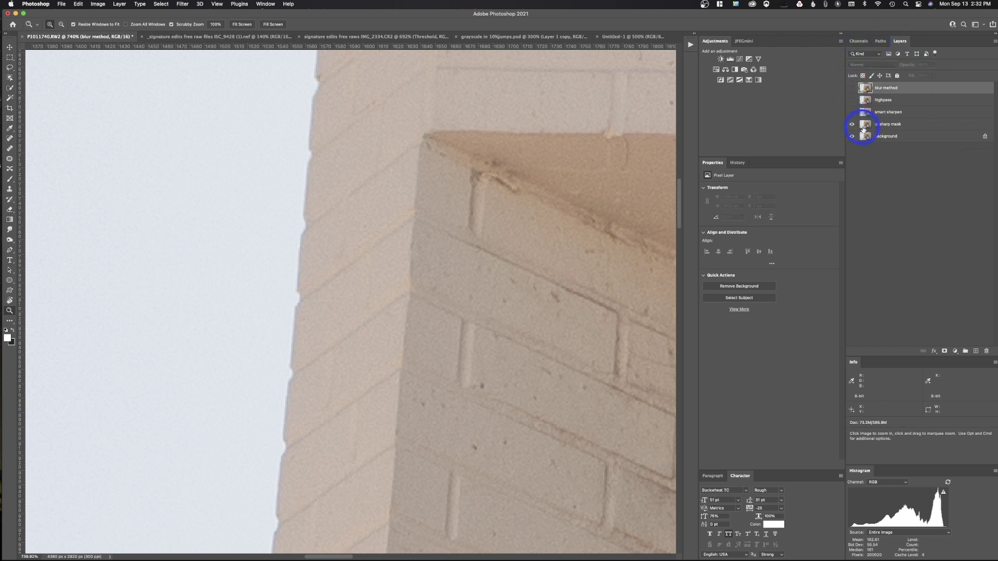
{"action": "left_click", "coordinate": [878, 126]}
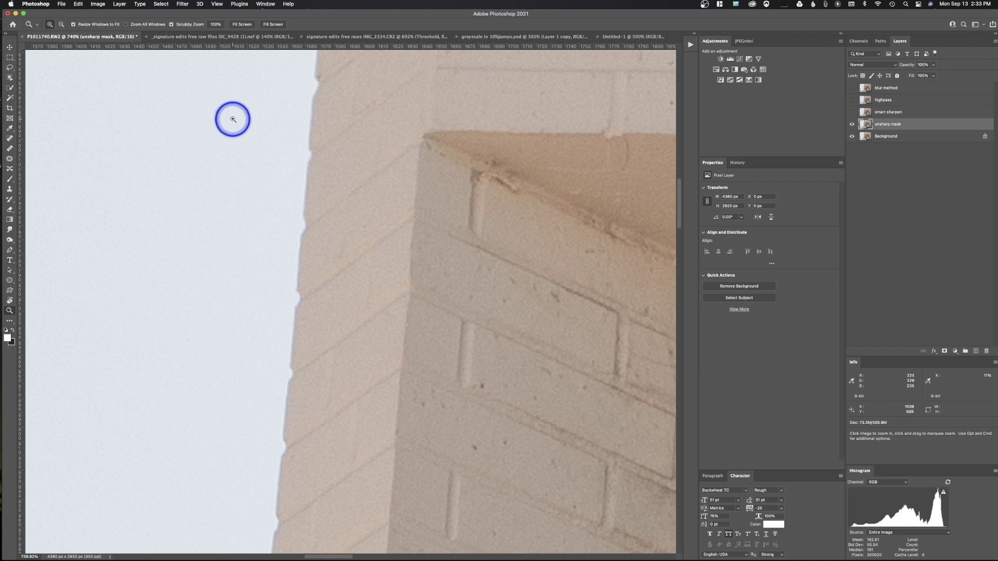
{"action": "left_click", "coordinate": [183, 4]}
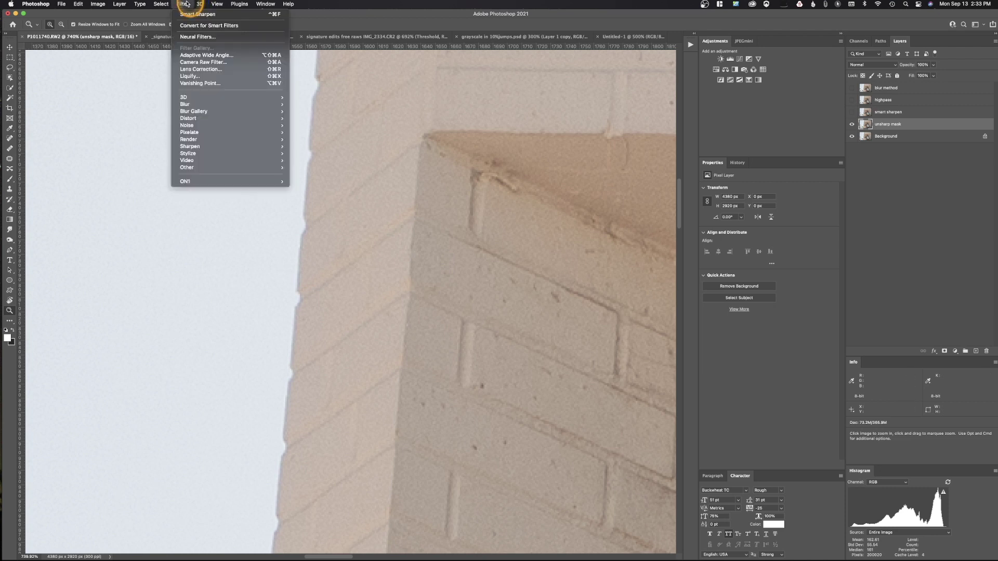
{"action": "mouse_move", "coordinate": [216, 146]}
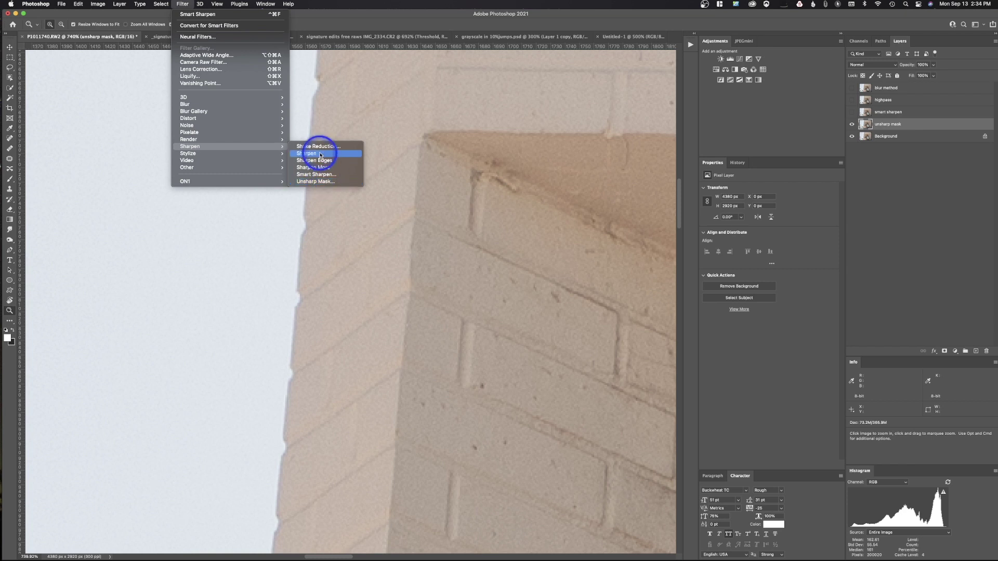
{"action": "left_click", "coordinate": [327, 182]}
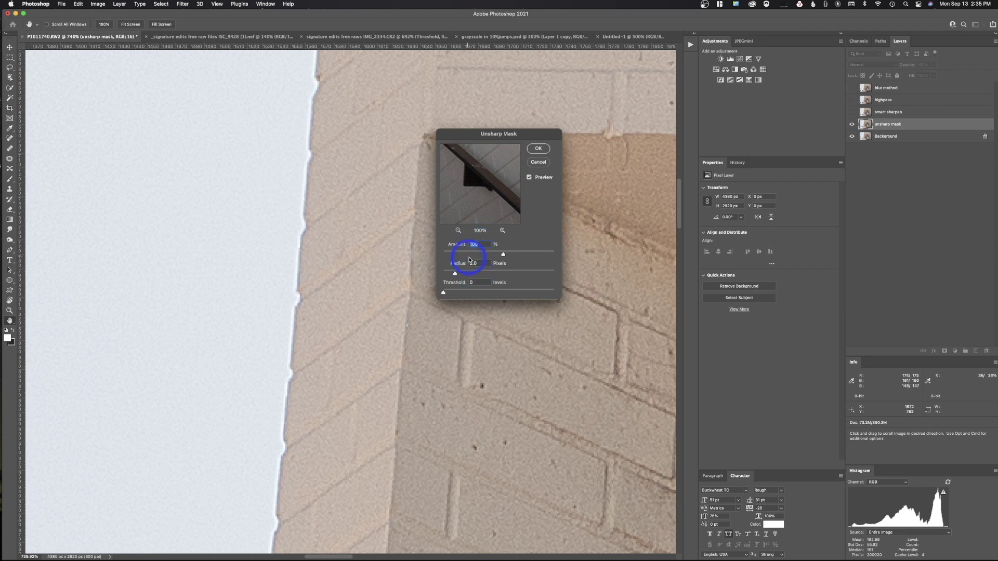
Step: Try small and large Unsharp Mask radii on the building's edge, settling on a radius of 1.1 pixels
{"action": "left_click_drag", "start_coordinate": [478, 263], "coordinate": [454, 263]}
{"action": "type", "text": "1"}
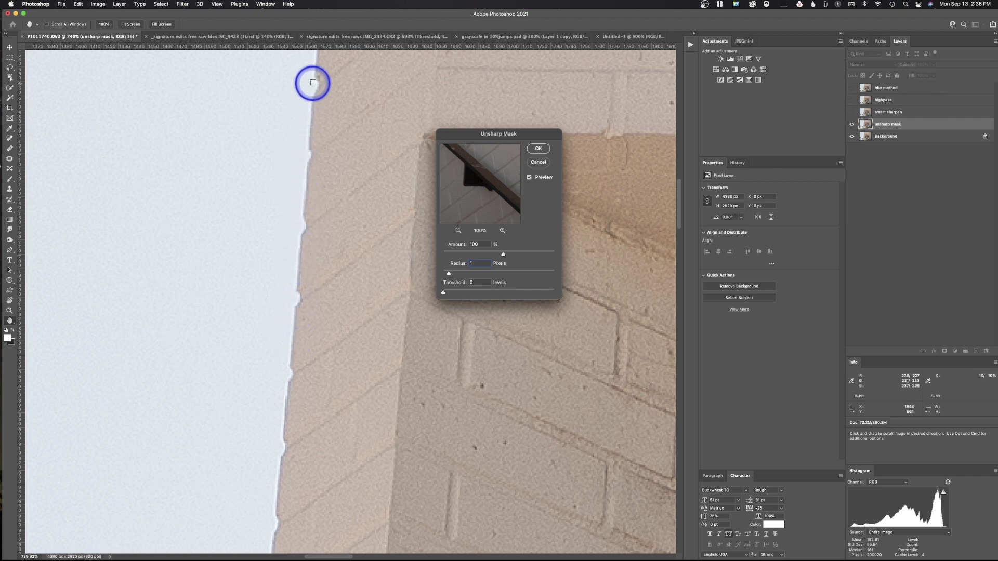
{"action": "left_click", "coordinate": [477, 271]}
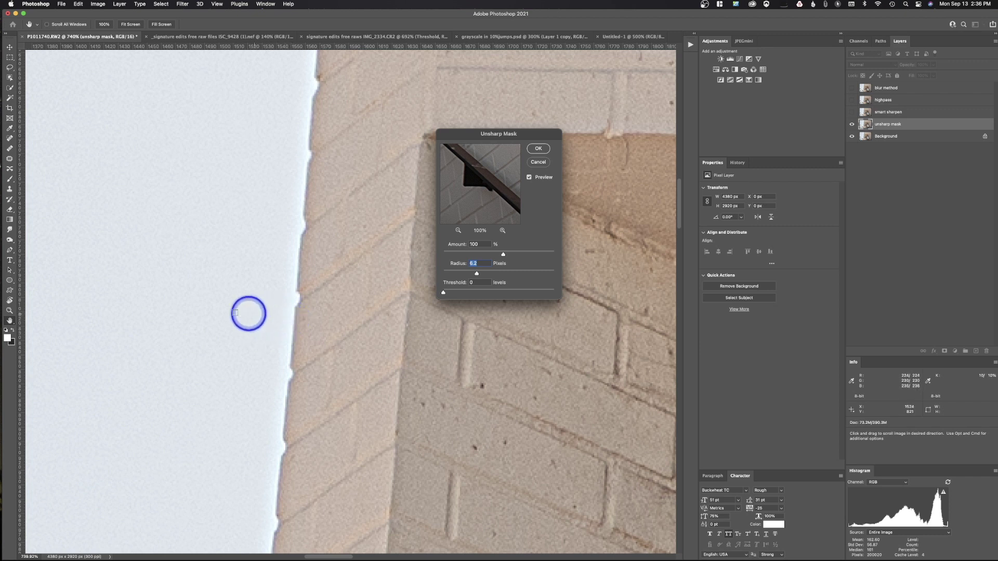
{"action": "mouse_move", "coordinate": [477, 273]}
{"action": "left_mouse_down"}
{"action": "mouse_move", "coordinate": [458, 273]}
{"action": "mouse_move", "coordinate": [487, 272]}
{"action": "left_mouse_up"}
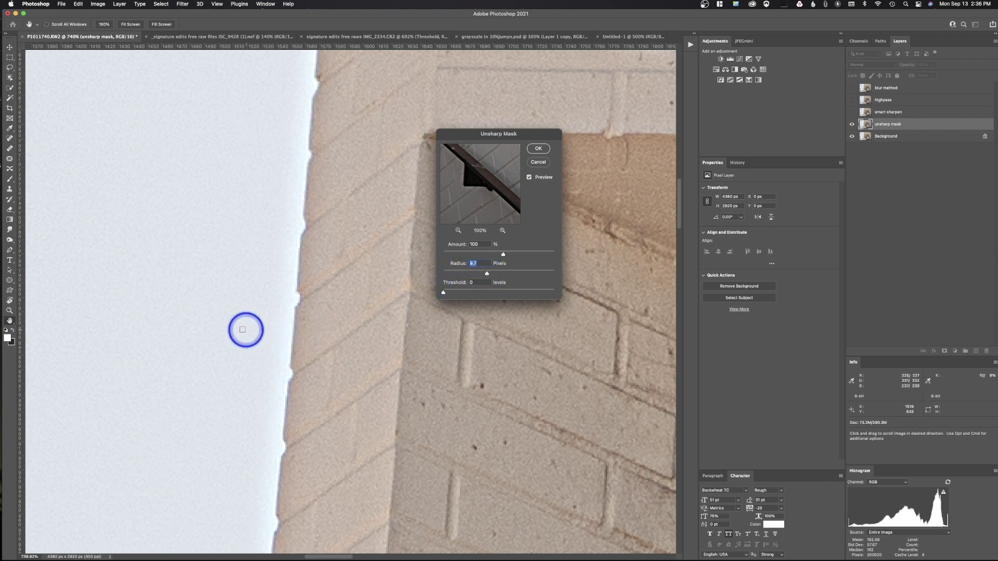
{"action": "left_click", "coordinate": [451, 271]}
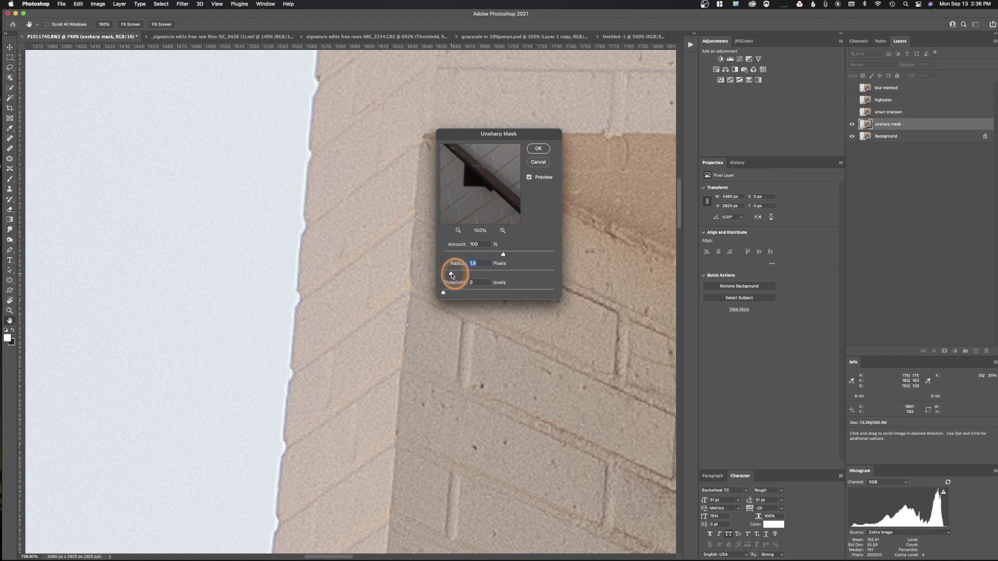
{"action": "left_click_drag", "start_coordinate": [452, 275], "coordinate": [461, 275]}
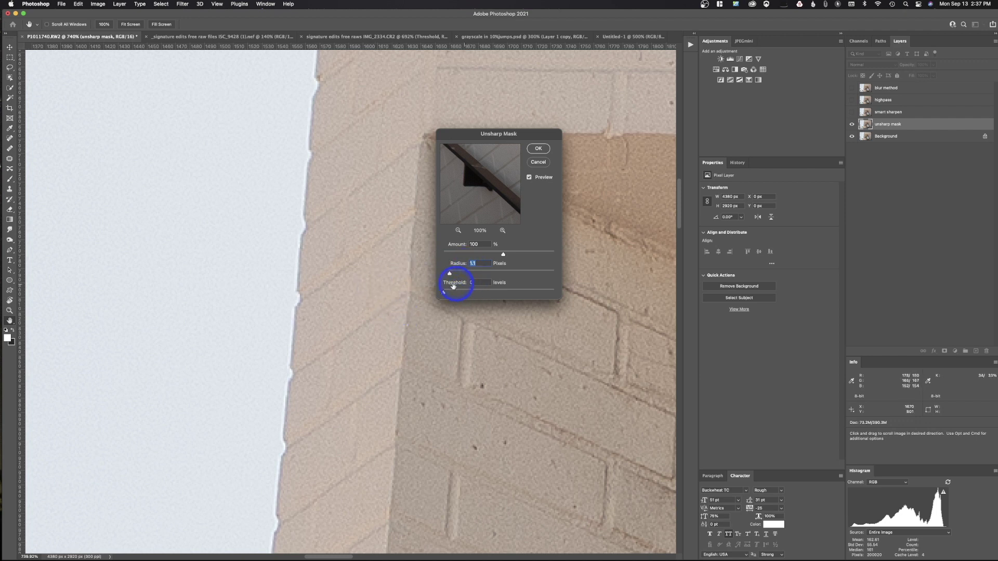
Step: Set the Unsharp Mask threshold to 12 levels and apply the filter with an amount of 100%
{"action": "left_click_drag", "start_coordinate": [441, 295], "coordinate": [454, 296]}
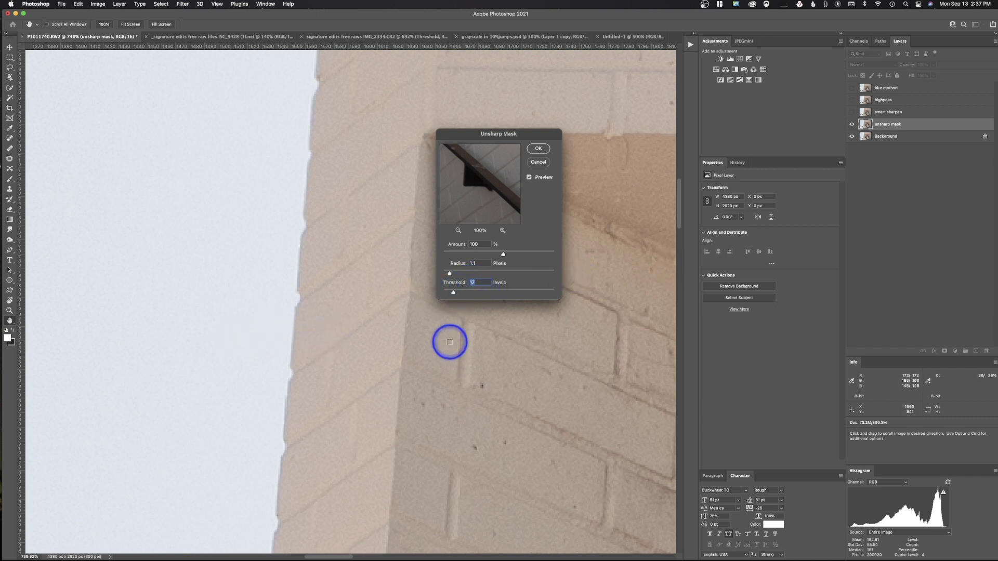
{"action": "left_click_drag", "start_coordinate": [456, 294], "coordinate": [451, 295]}
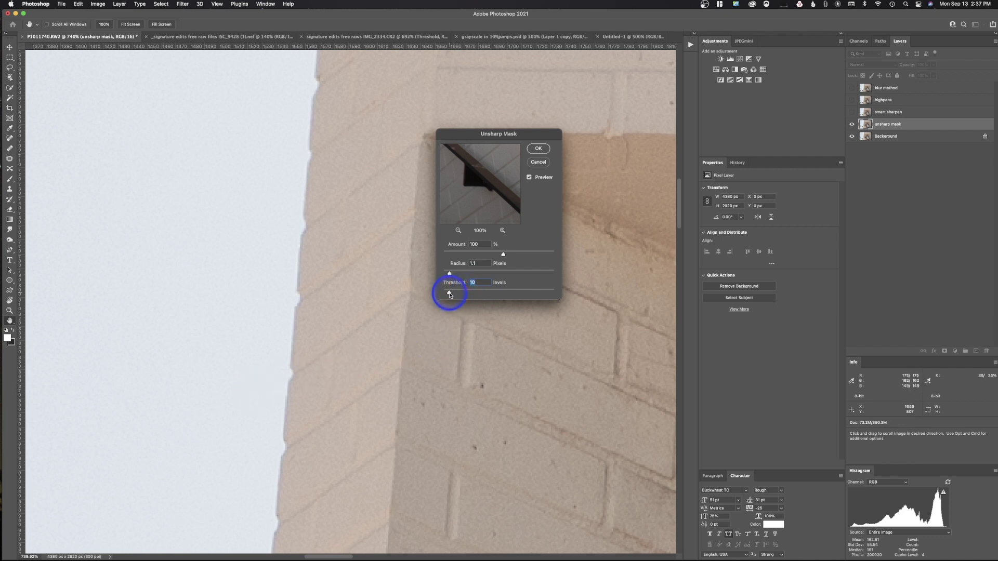
{"action": "left_click_drag", "start_coordinate": [450, 294], "coordinate": [451, 295]}
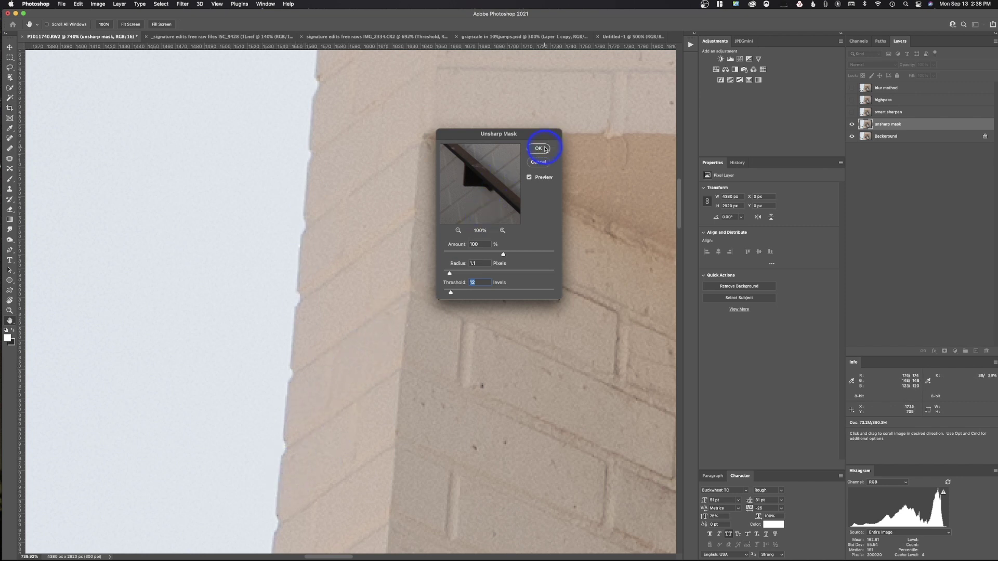
{"action": "left_click", "coordinate": [544, 149]}
{"action": "key", "text": "z"}
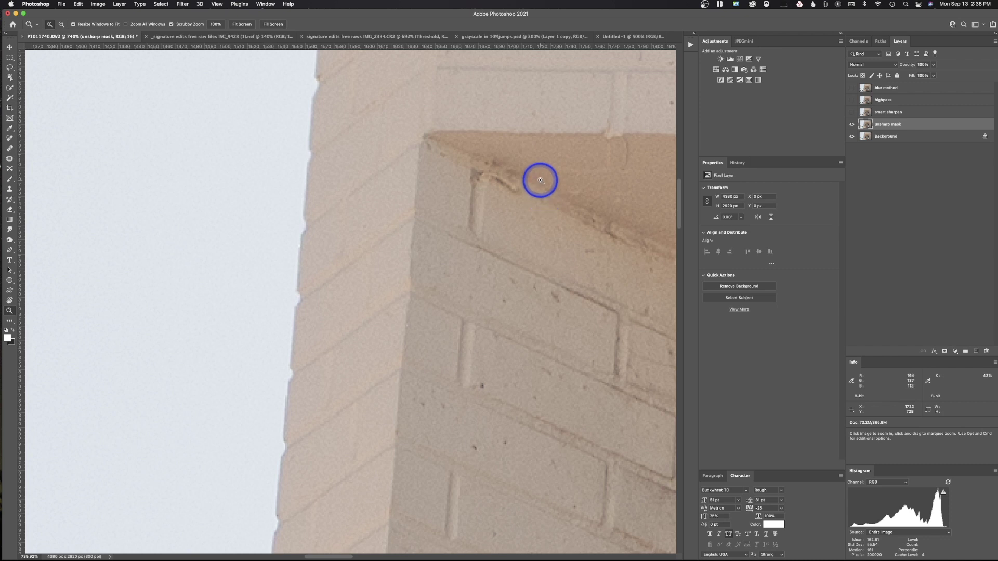
Step: Show the smart sharpen layer and open the Smart Sharpen filter on it
{"action": "left_click", "coordinate": [887, 112]}
{"action": "left_click", "coordinate": [852, 112]}
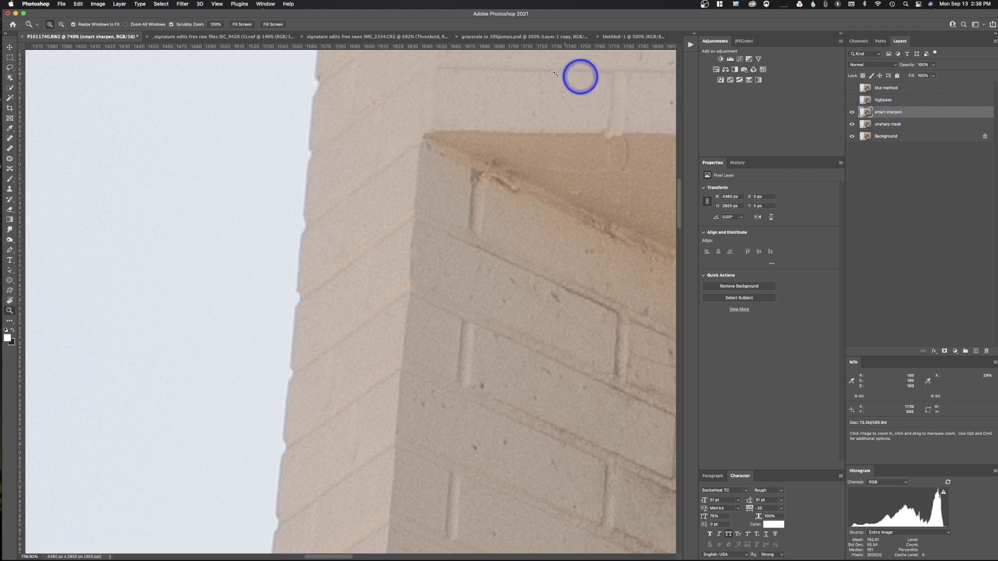
{"action": "left_click", "coordinate": [182, 4]}
{"action": "mouse_move", "coordinate": [204, 151]}
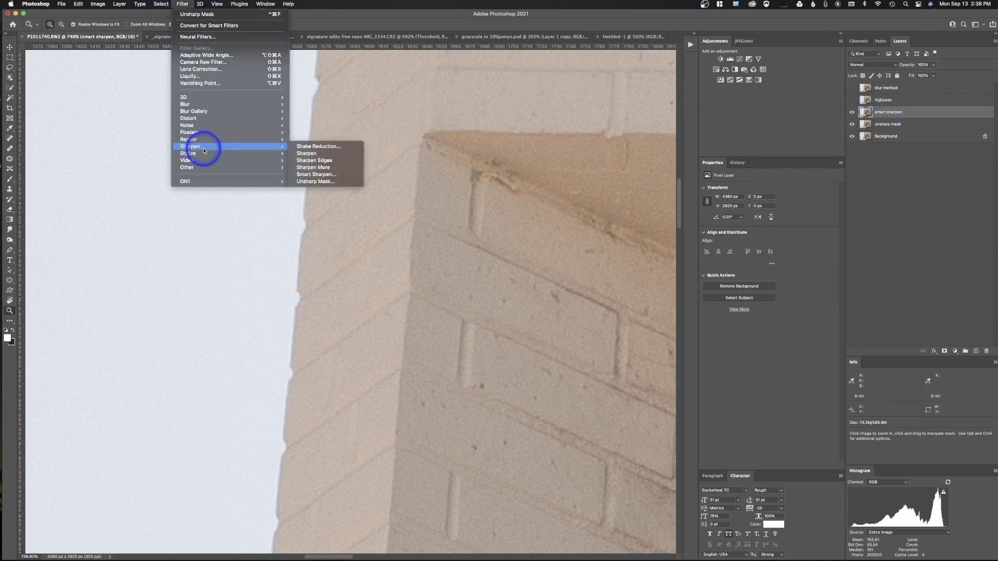
{"action": "left_click", "coordinate": [323, 175]}
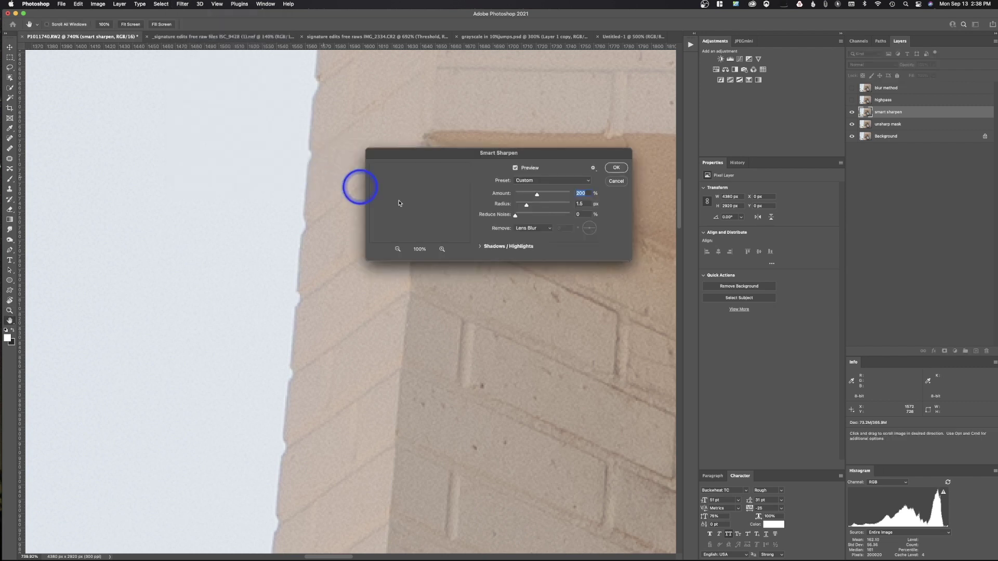
Step: Apply Smart Sharpen with an amount of 100%, a radius of 1.1 px, 0% noise reduction and Lens Blur removal
{"action": "left_click", "coordinate": [480, 247]}
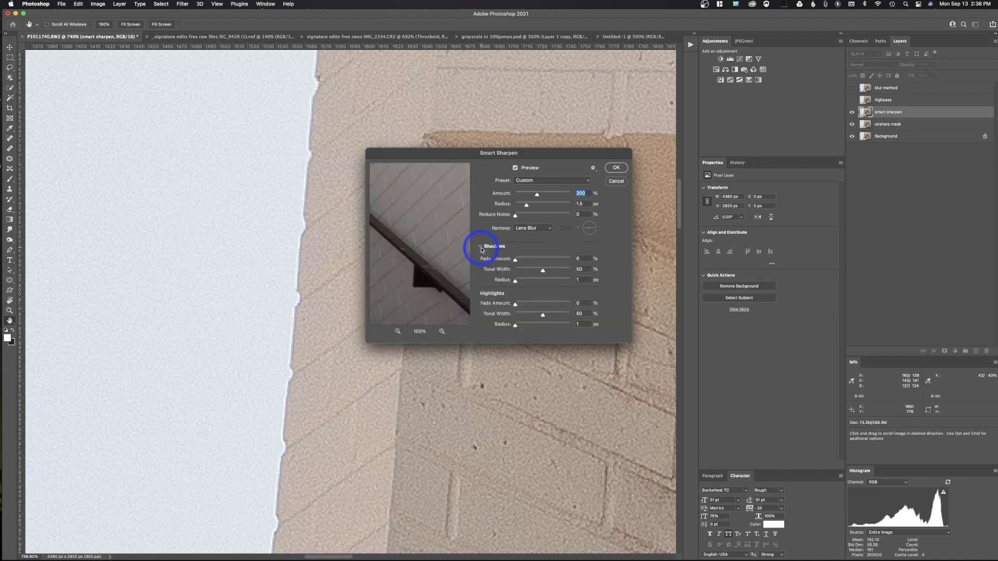
{"action": "left_click", "coordinate": [480, 247]}
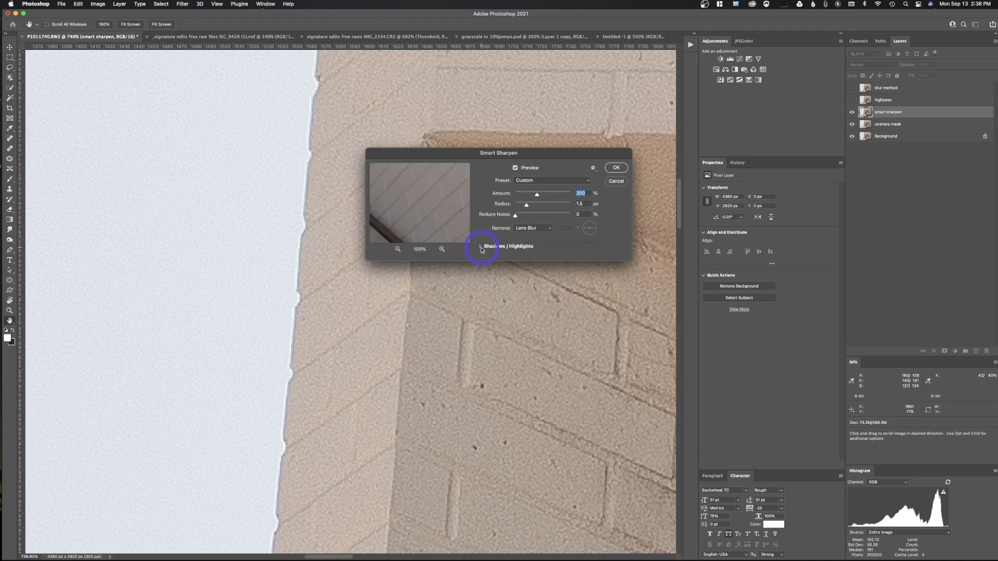
{"action": "left_click", "coordinate": [562, 180]}
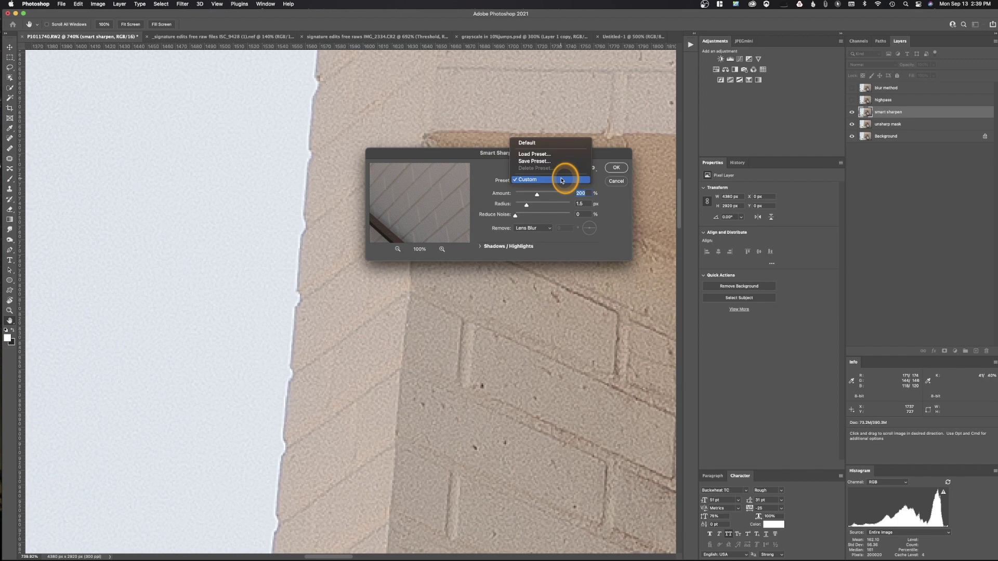
{"action": "left_click", "coordinate": [562, 179]}
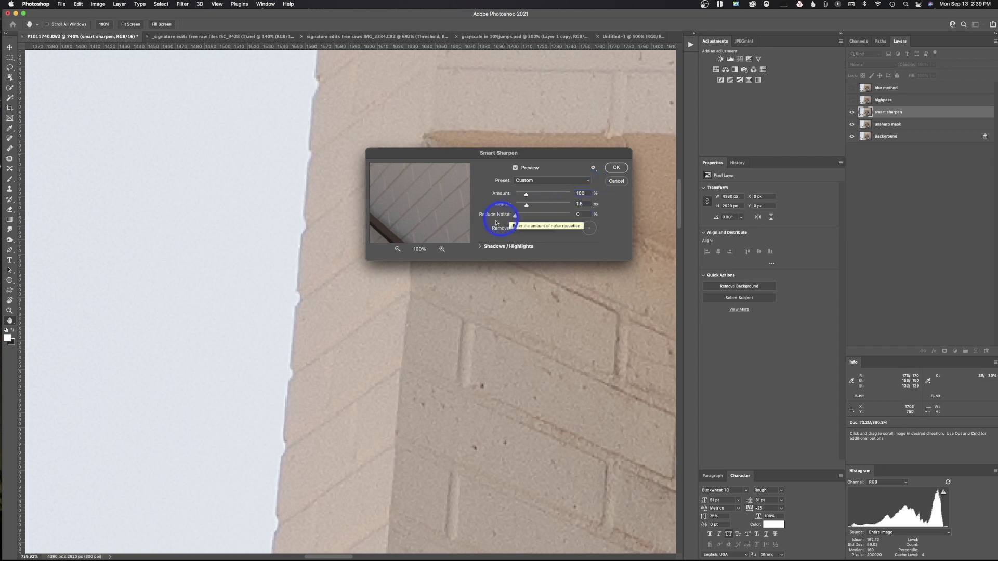
{"action": "left_click_drag", "start_coordinate": [526, 207], "coordinate": [525, 208]}
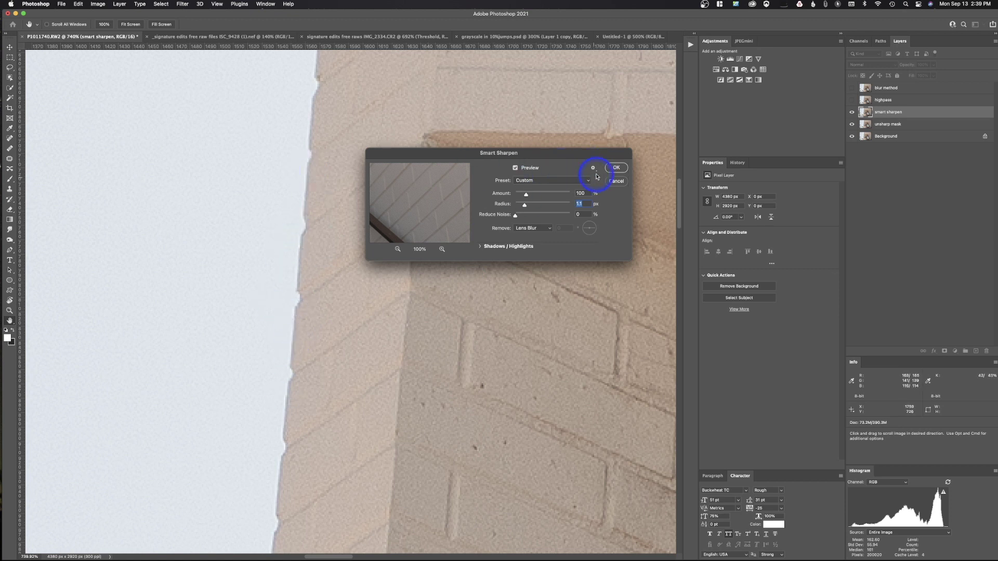
{"action": "left_click", "coordinate": [616, 167]}
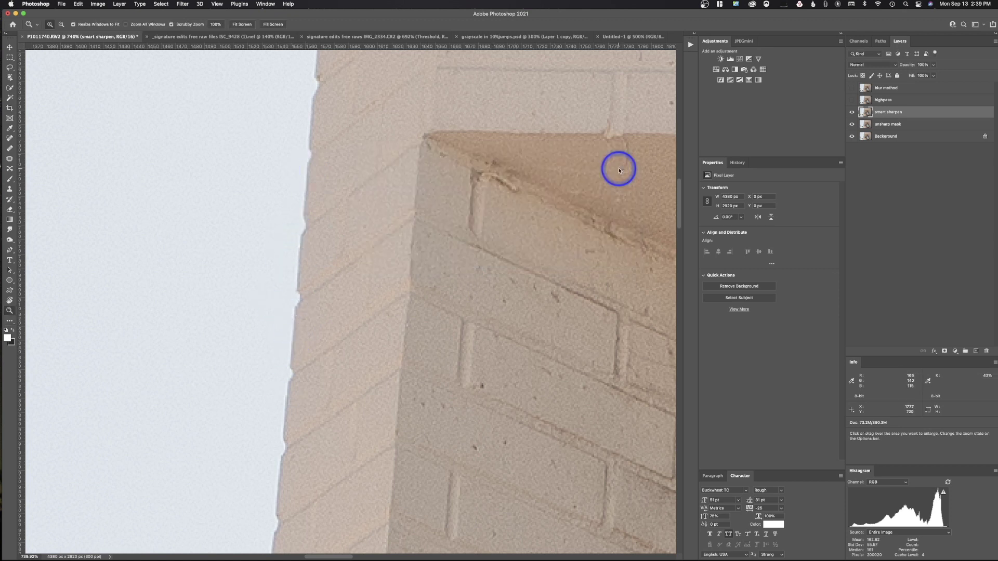
Step: Compare the building's edge with the smart sharpen layer hidden and shown
{"action": "left_click", "coordinate": [851, 112]}
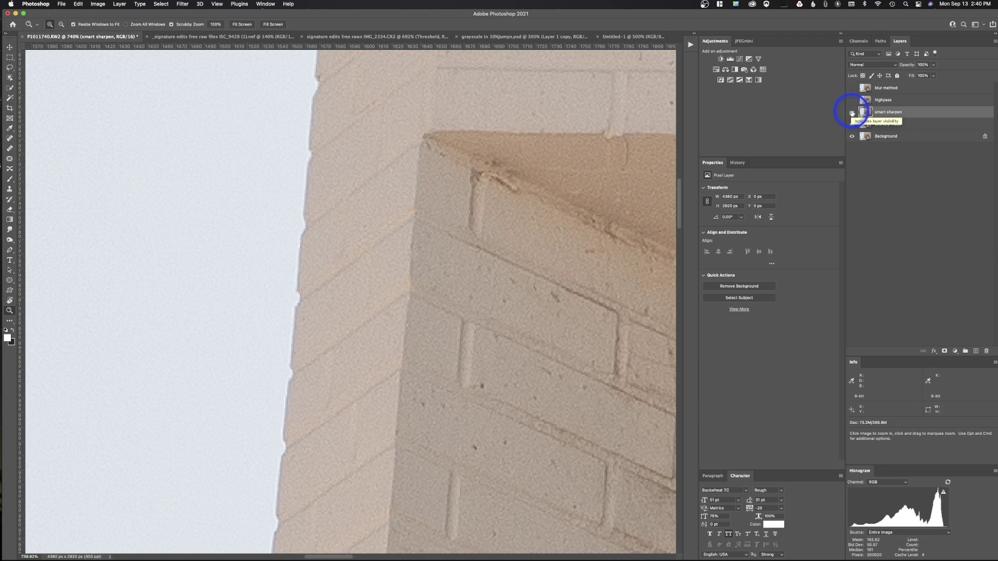
{"action": "left_click", "coordinate": [851, 112]}
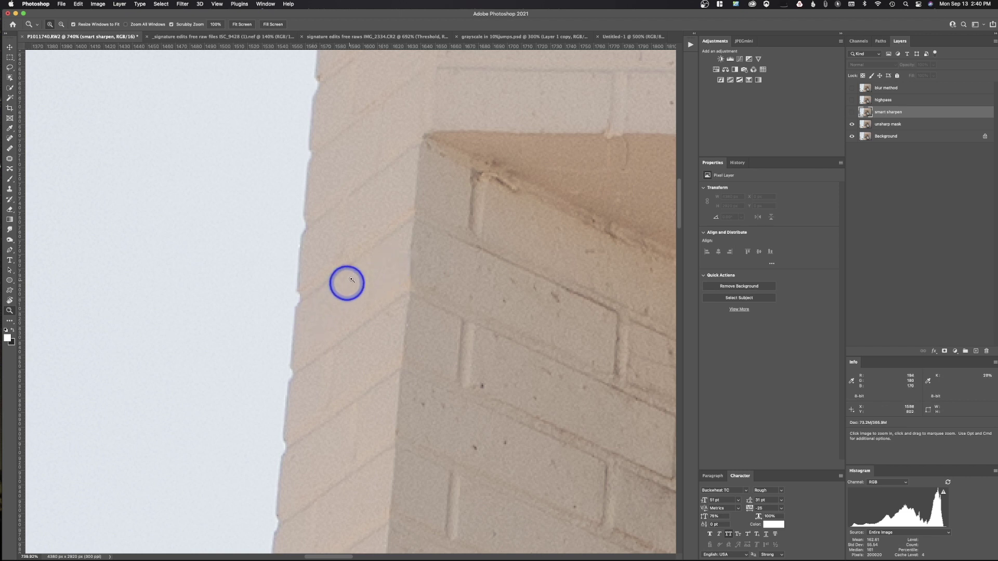
{"action": "left_click", "coordinate": [852, 112]}
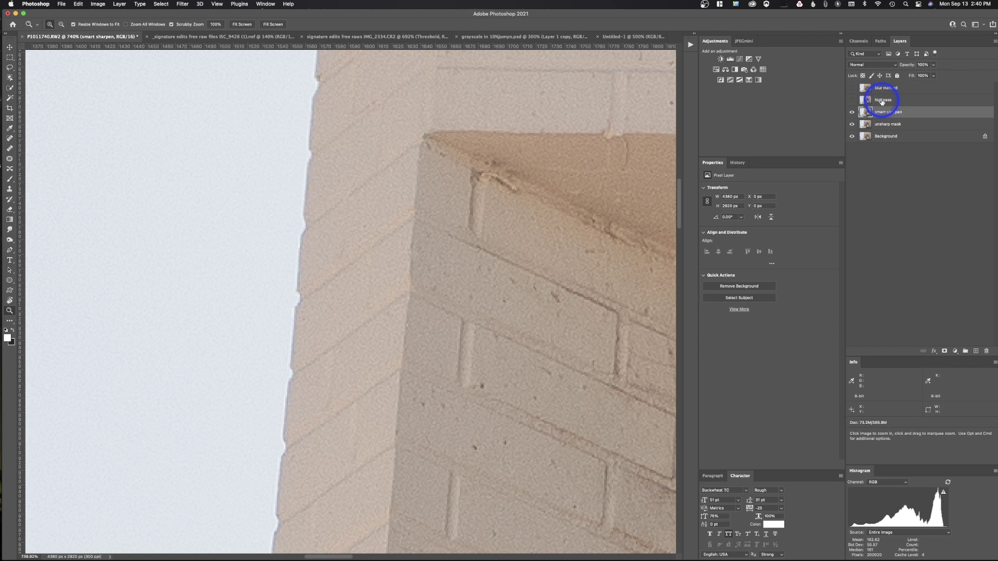
Step: Show the highpass layer, view the whole photo, and open the High Pass filter on that layer
{"action": "left_click", "coordinate": [852, 101]}
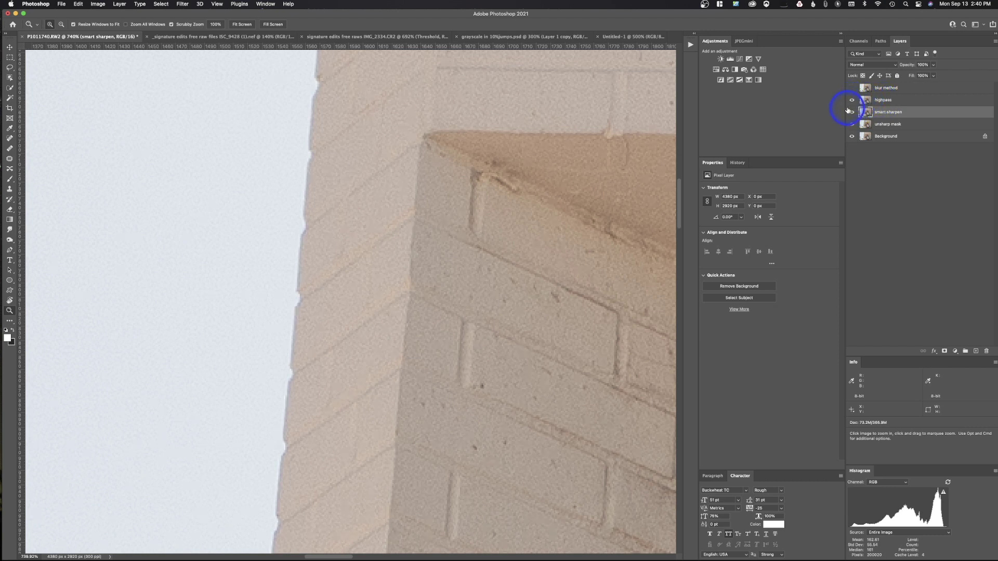
{"action": "left_click", "coordinate": [876, 99]}
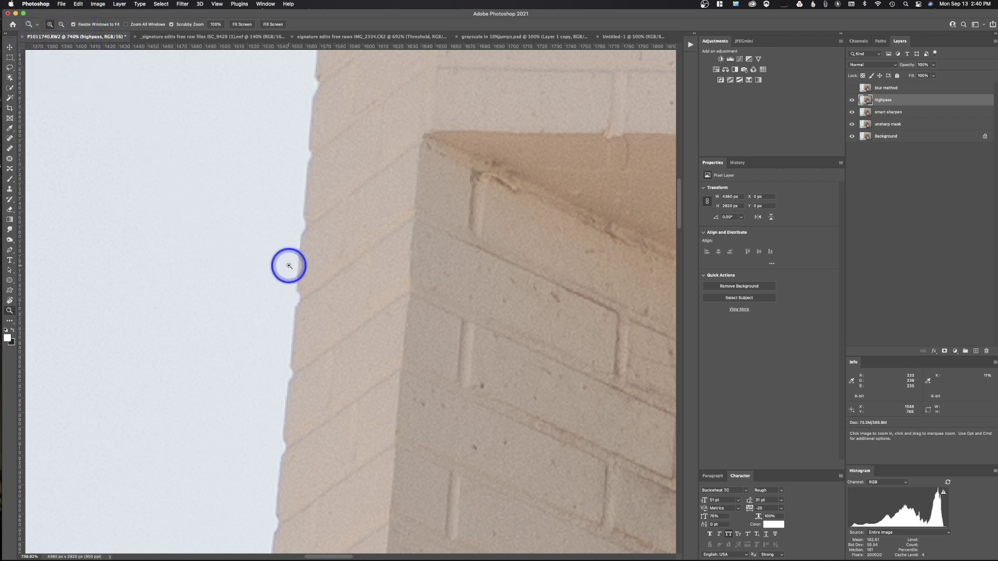
{"action": "left_click_drag", "start_coordinate": [289, 266], "coordinate": [253, 5]}
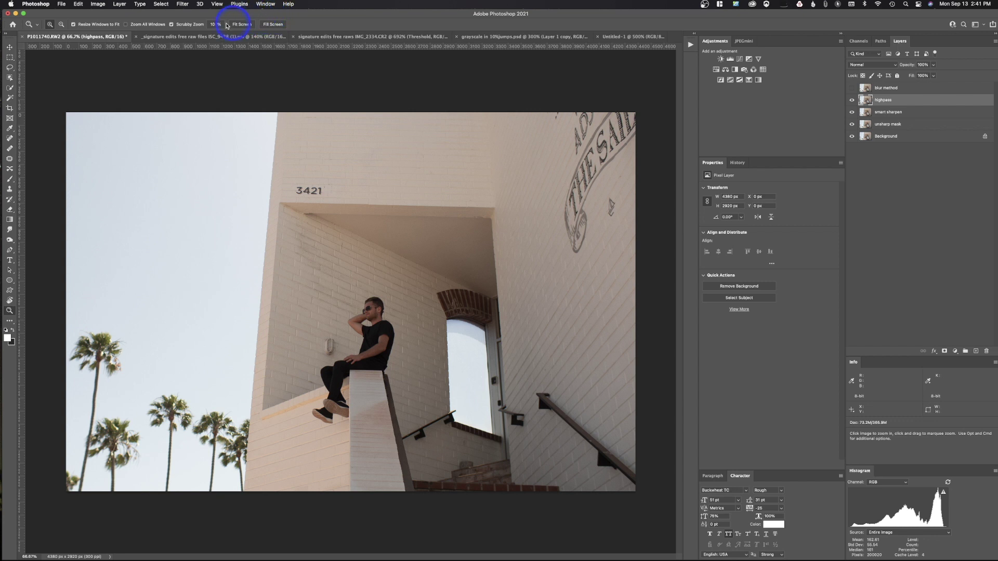
{"action": "left_click", "coordinate": [185, 4]}
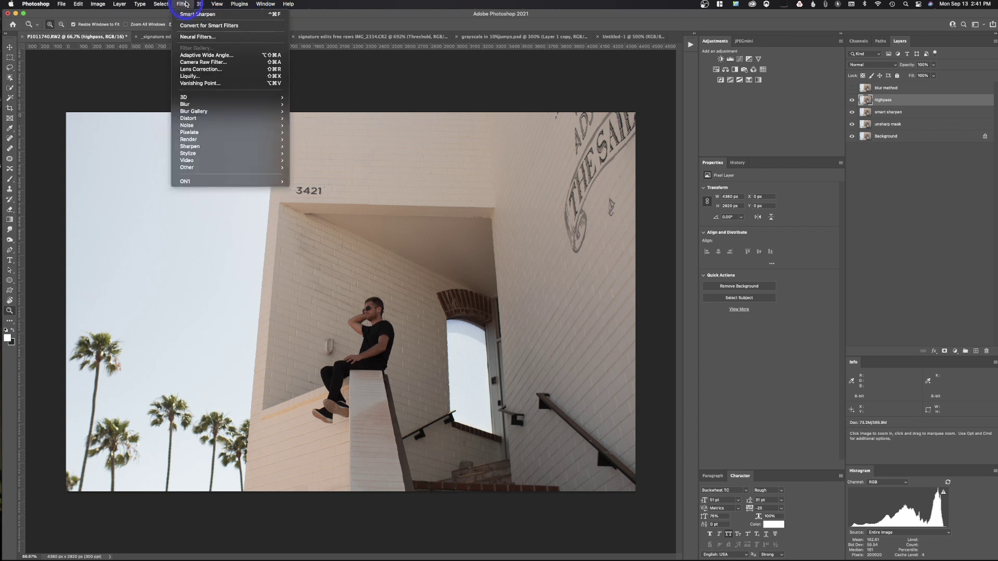
{"action": "mouse_move", "coordinate": [215, 166]}
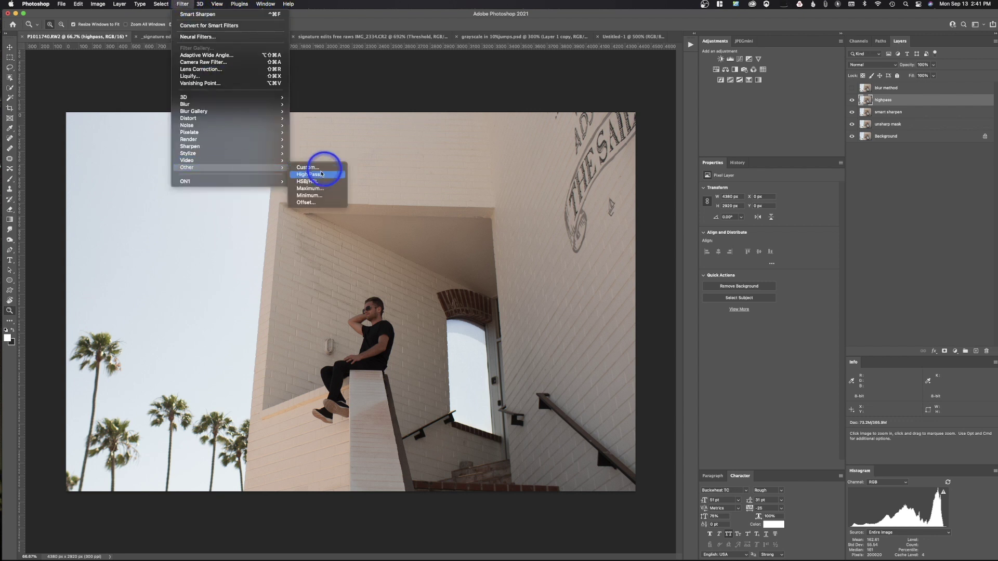
{"action": "left_click", "coordinate": [317, 176]}
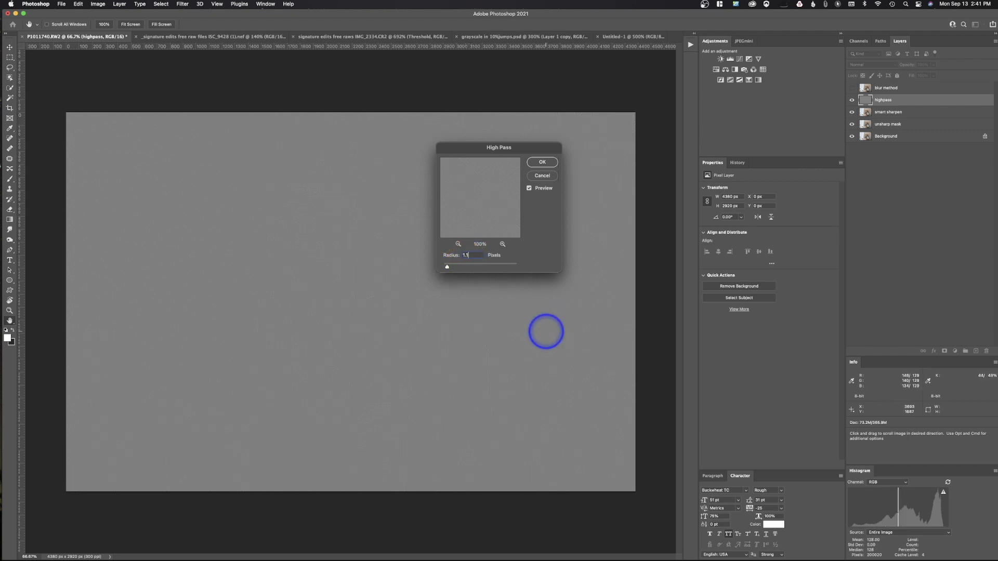
Step: Try smaller and larger High Pass radii, such as 2 and 5.6 pixels, to compare the edge outlines
{"action": "left_click", "coordinate": [447, 253]}
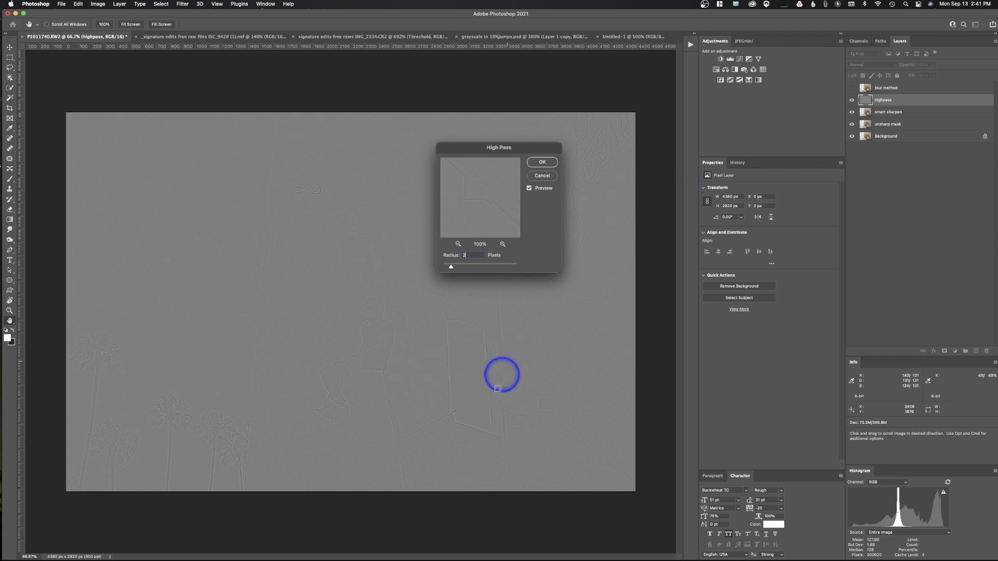
{"action": "left_click_drag", "start_coordinate": [451, 267], "coordinate": [465, 268]}
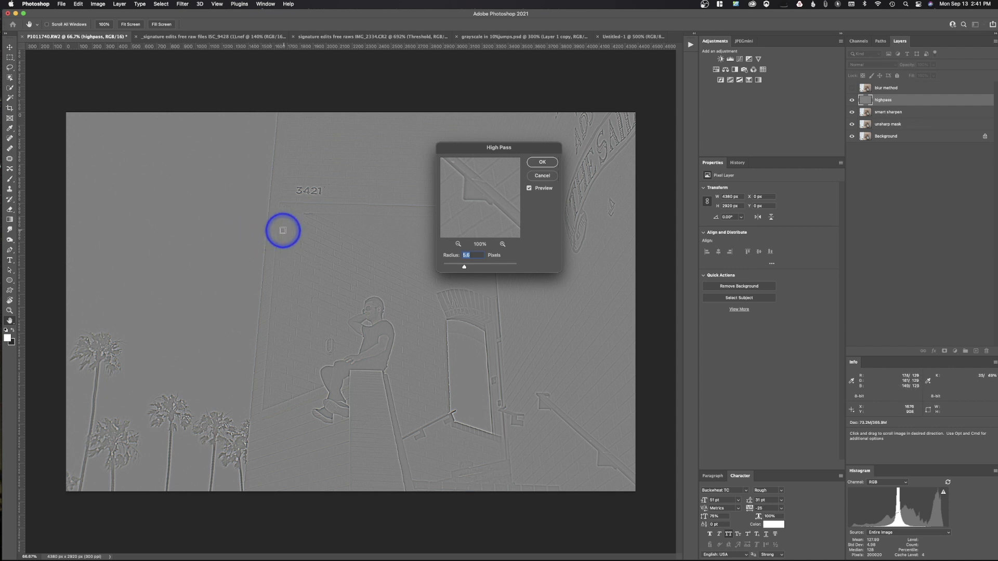
{"action": "left_click_drag", "start_coordinate": [464, 267], "coordinate": [454, 271]}
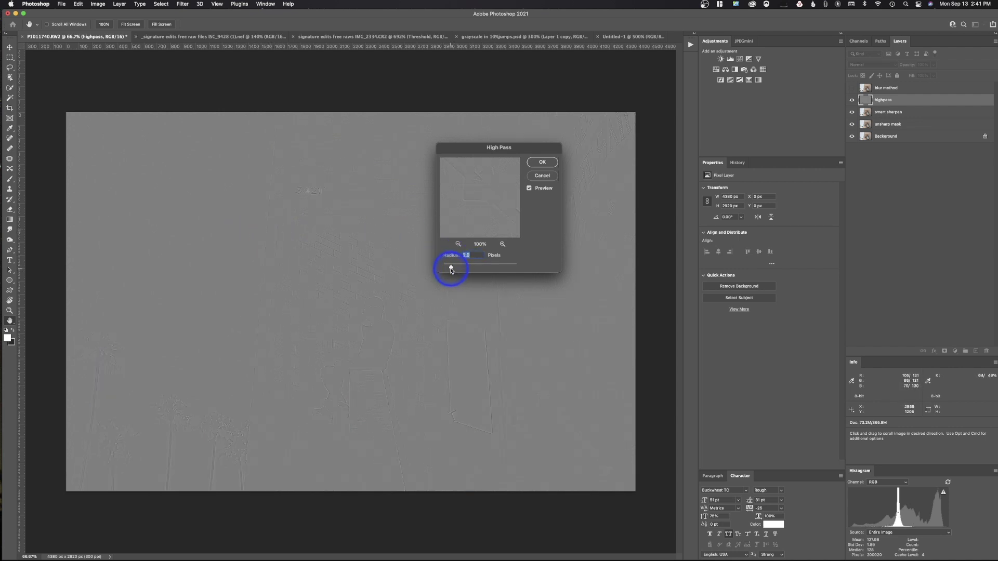
{"action": "left_click_drag", "start_coordinate": [451, 270], "coordinate": [461, 270]}
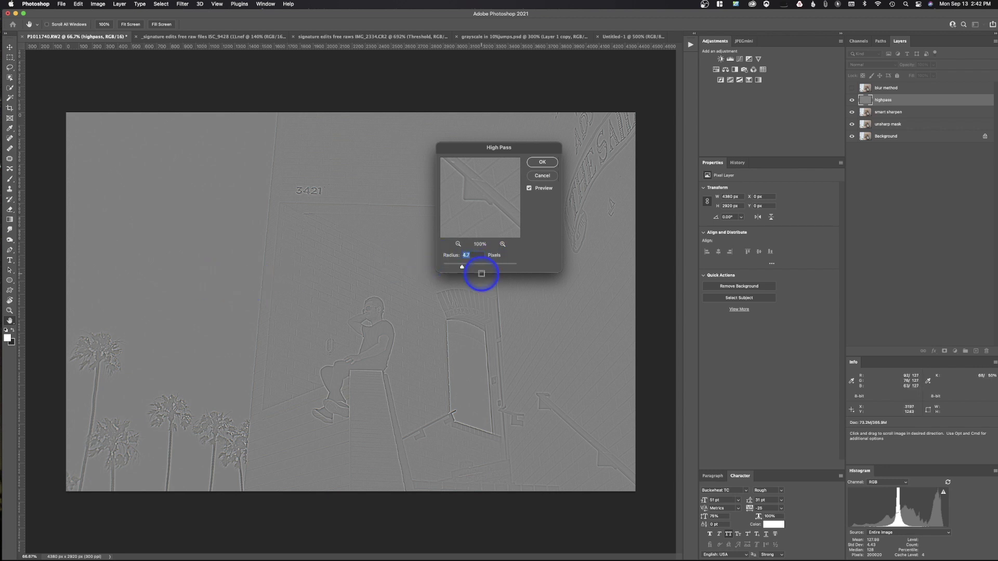
Step: Set the High Pass radius to 1.1 pixels and apply the filter
{"action": "scroll", "coordinate": [476, 257], "scroll_direction": "down", "scroll_amount": 10}
{"action": "type", "text": "1"}
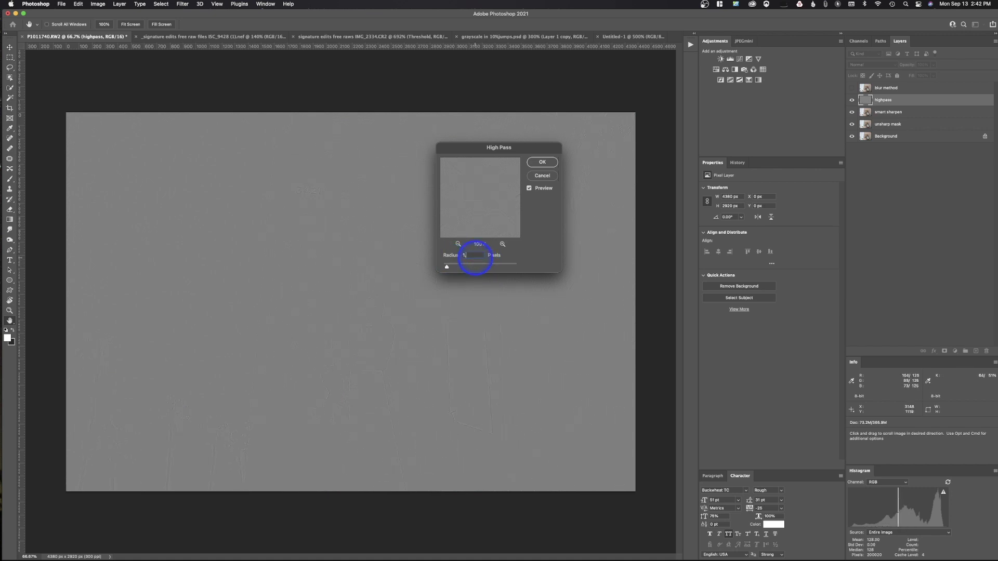
{"action": "type", "text": ".1"}
{"action": "left_click", "coordinate": [549, 162]}
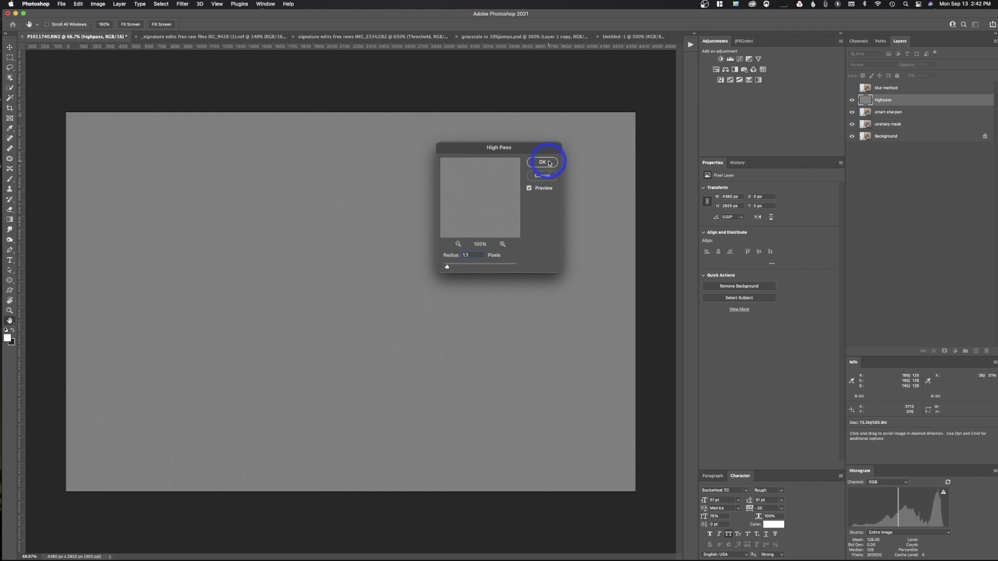
Step: Set the highpass layer's blending mode to Vivid Light
{"action": "key", "text": "z"}
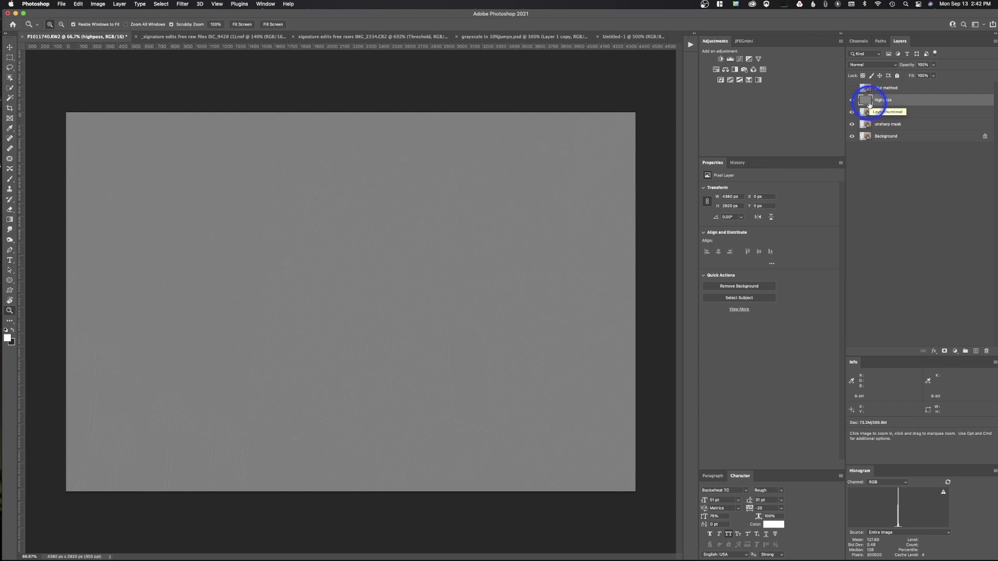
{"action": "left_click", "coordinate": [871, 65]}
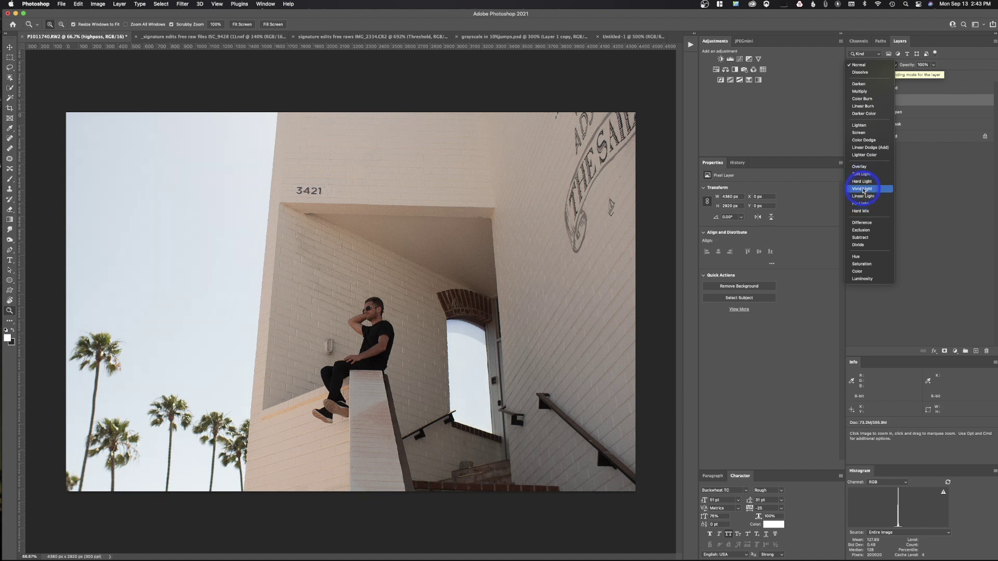
{"action": "left_click", "coordinate": [863, 189]}
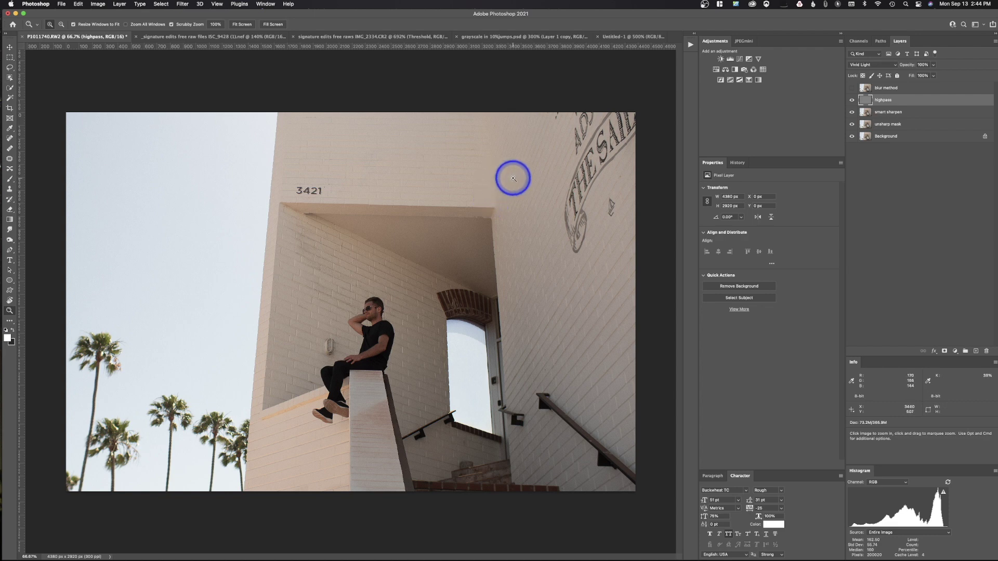
Step: Compare the photo with and without the highpass layer, and try a lower layer opacity before restoring 100%
{"action": "left_click", "coordinate": [852, 101]}
{"action": "left_click", "coordinate": [852, 100]}
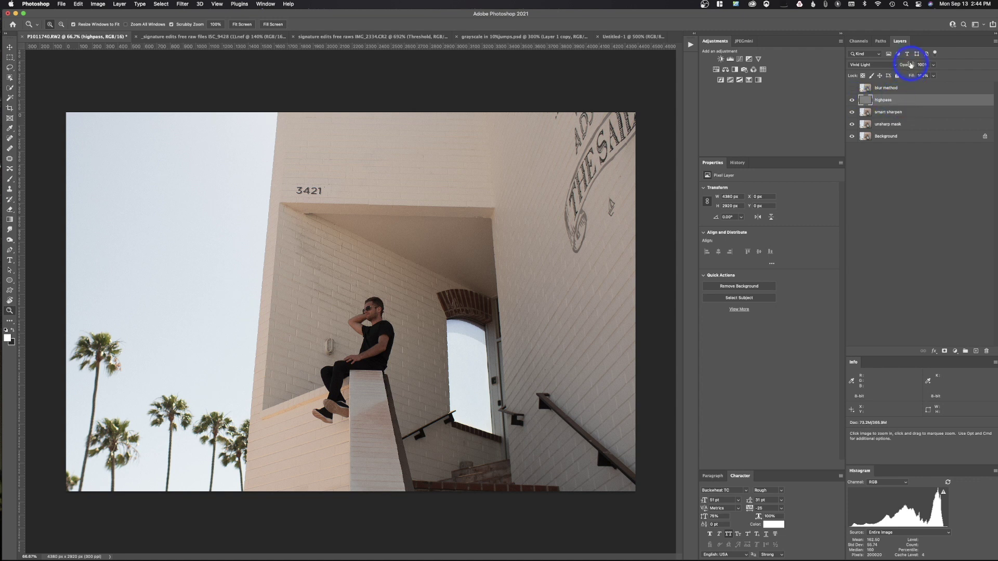
{"action": "left_click_drag", "start_coordinate": [910, 66], "coordinate": [900, 66]}
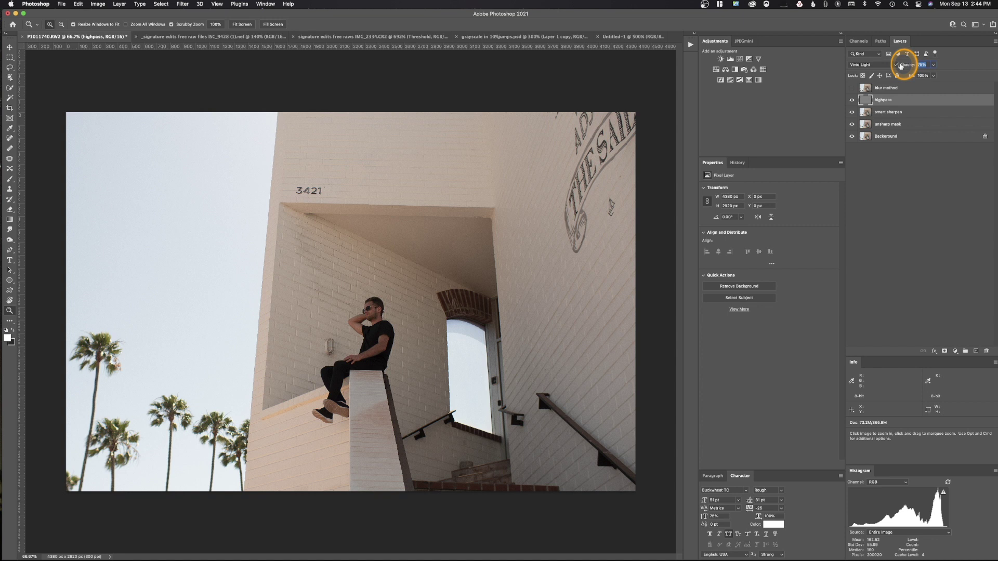
{"action": "left_click_drag", "start_coordinate": [900, 66], "coordinate": [953, 62]}
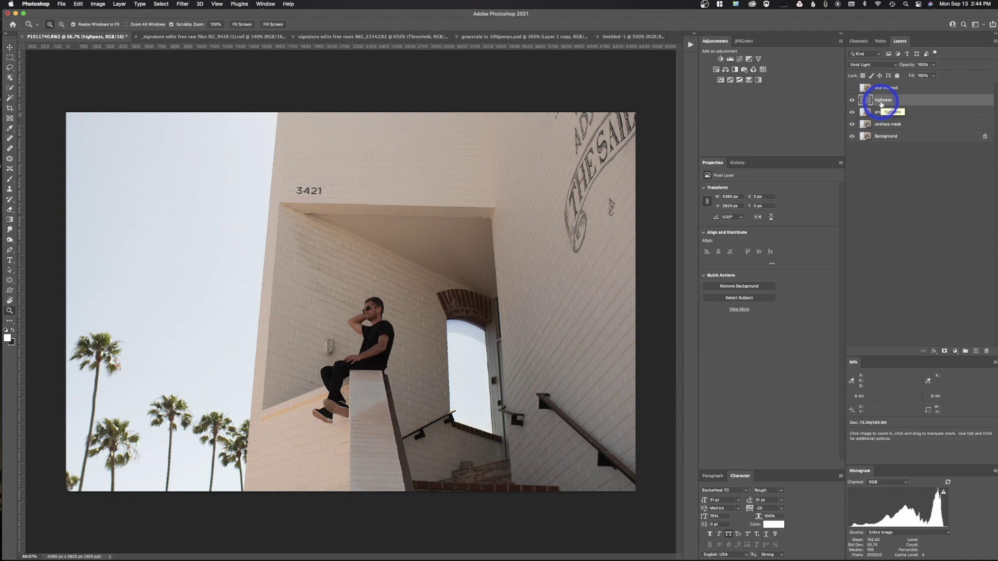
Step: Examine the building's edge at 700% with the highpass layer hidden and shown
{"action": "key", "text": "super+equal"}
{"action": "key", "text": "super+equal"}
{"action": "key", "text": "super+equal"}
{"action": "key", "text": "super+equal"}
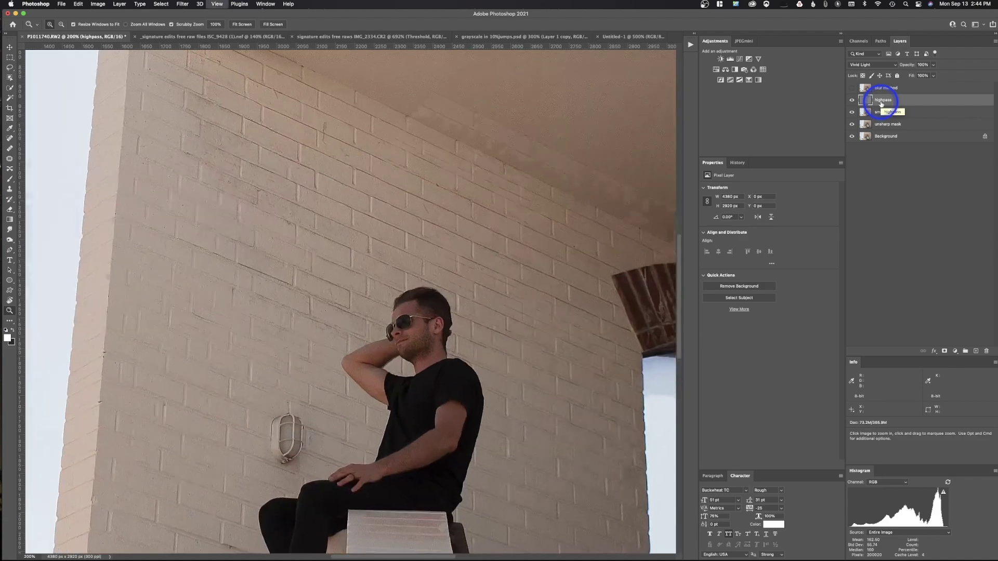
{"action": "key", "text": "super+equal"}
{"action": "key", "text": "super+equal"}
{"action": "key", "text": "super+equal"}
{"action": "key", "text": "super+equal"}
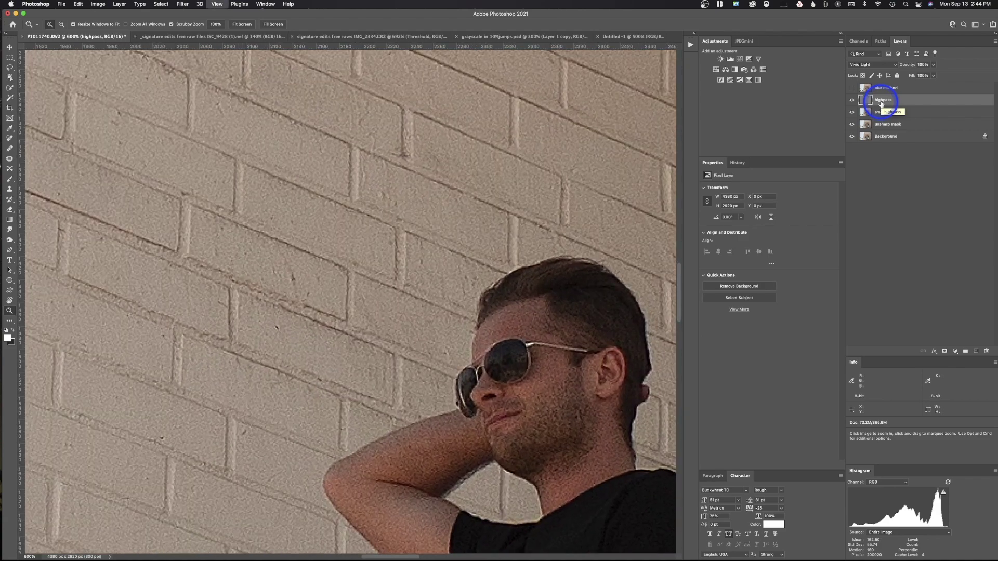
{"action": "key", "text": "super+minus"}
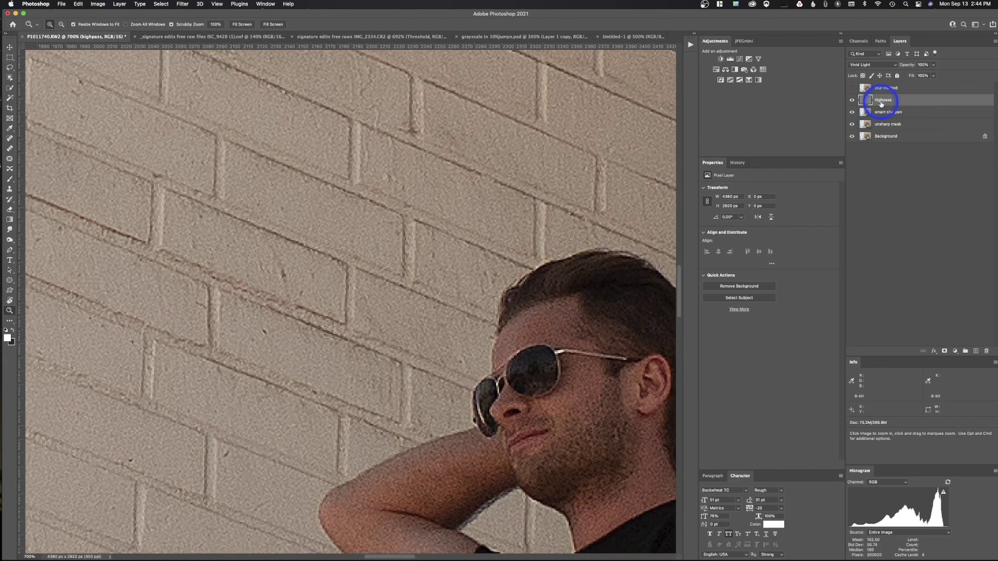
{"action": "left_click_drag", "start_coordinate": [144, 233], "coordinate": [848, 383]}
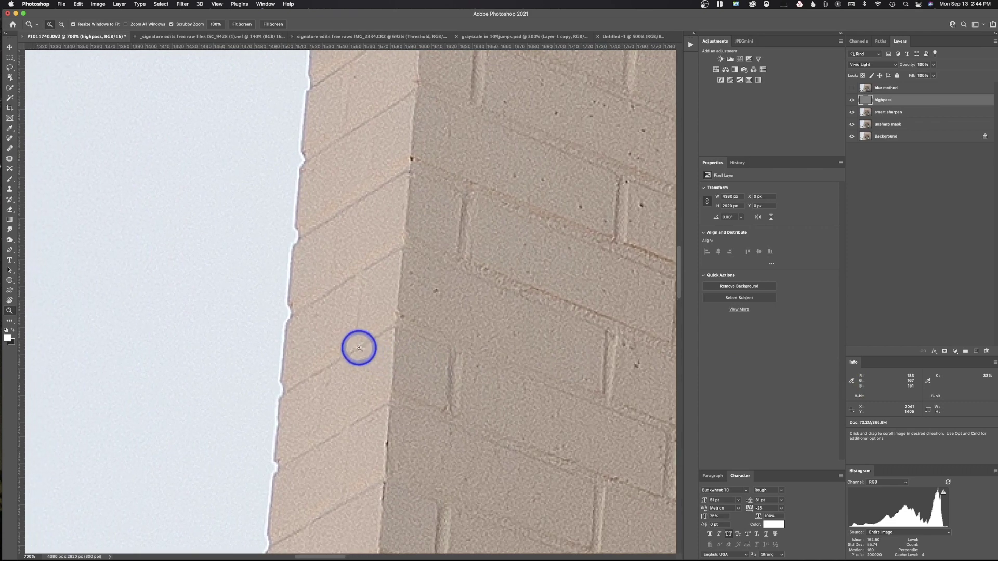
{"action": "left_click", "coordinate": [852, 101]}
{"action": "left_click", "coordinate": [853, 101]}
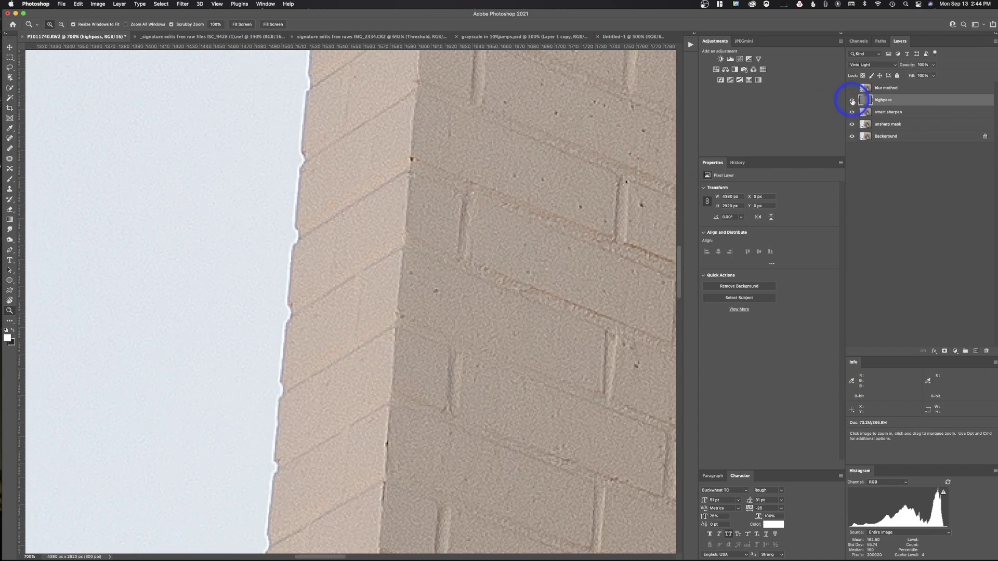
Step: Try Overlay and Linear Light blending on the highpass layer, and return it to Vivid Light
{"action": "left_click", "coordinate": [852, 100]}
{"action": "left_click", "coordinate": [853, 100]}
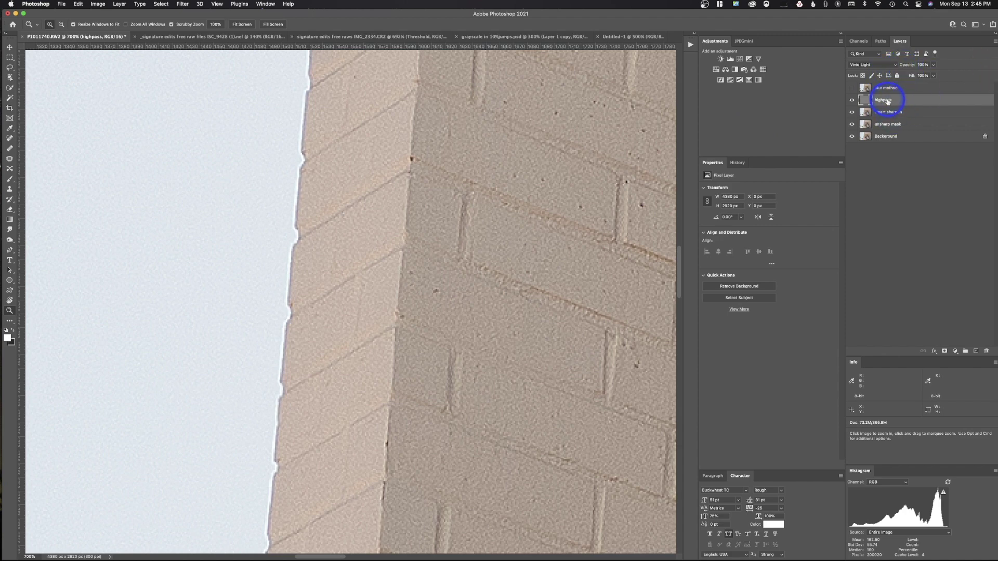
{"action": "left_click", "coordinate": [873, 64]}
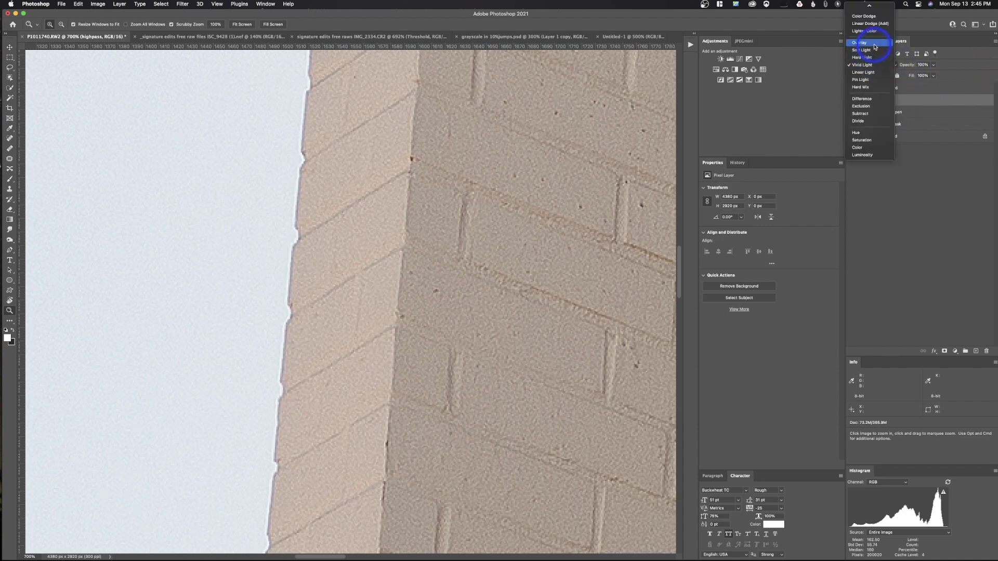
{"action": "left_click", "coordinate": [874, 46]}
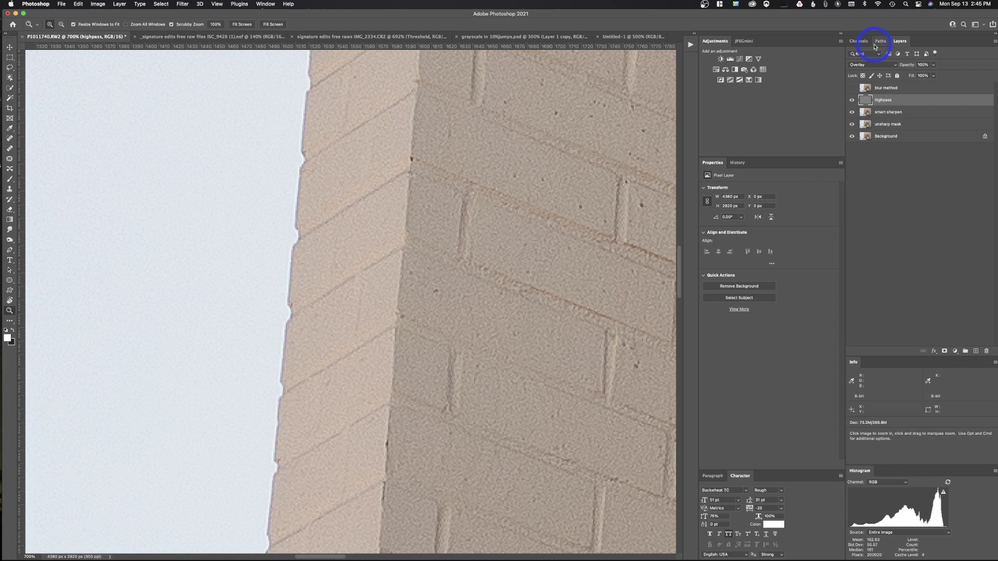
{"action": "left_click", "coordinate": [878, 64]}
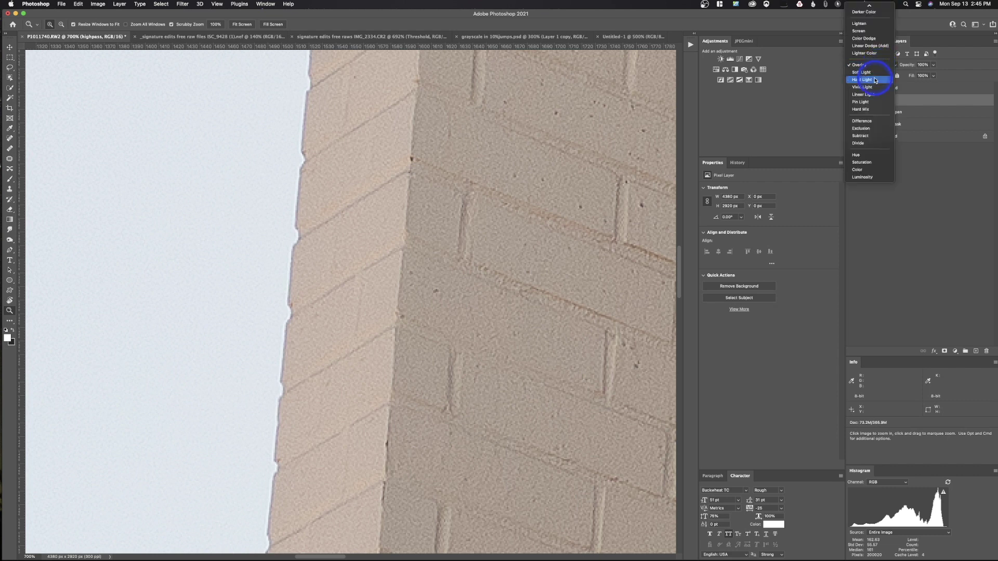
{"action": "left_click", "coordinate": [874, 94]}
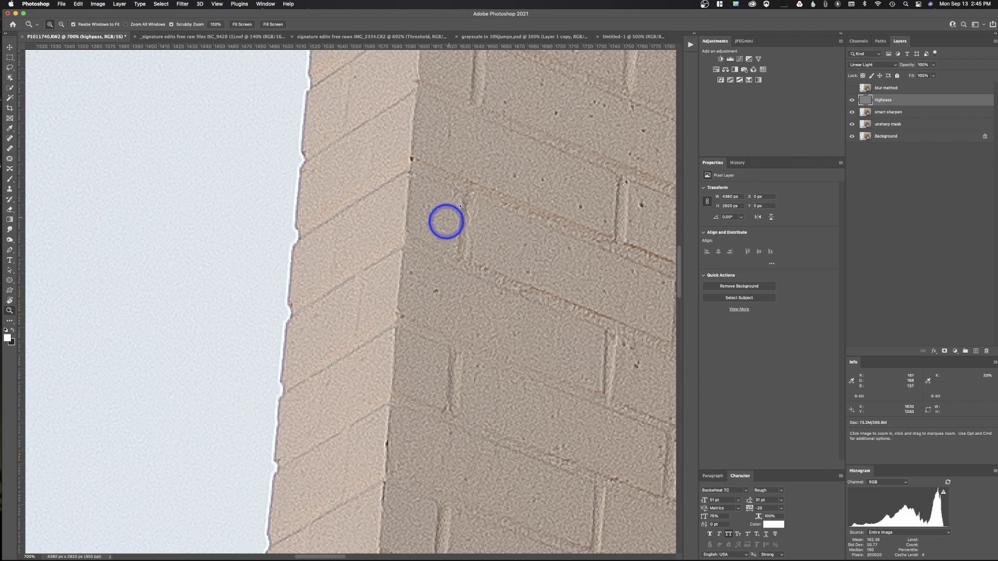
{"action": "left_click", "coordinate": [879, 65]}
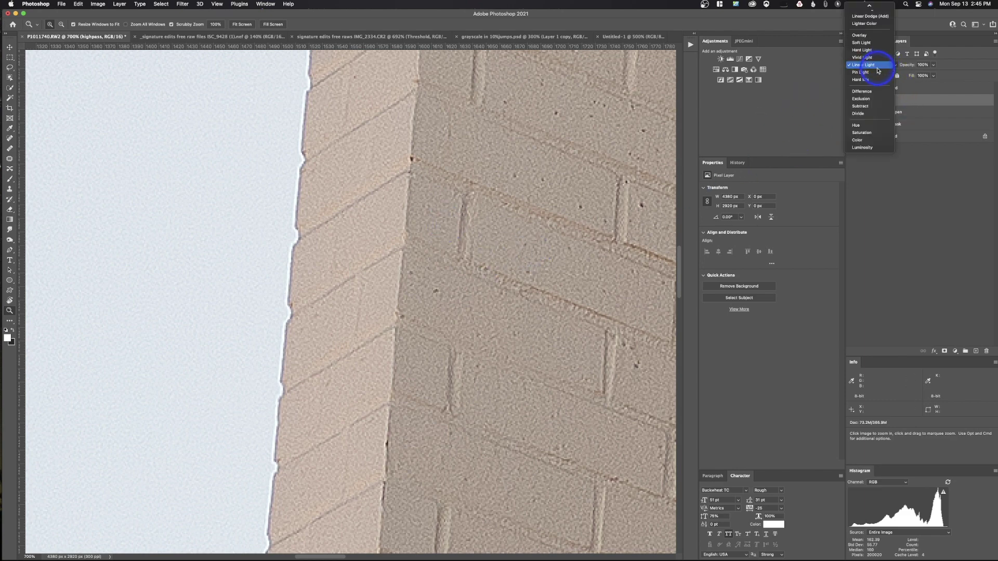
{"action": "left_click", "coordinate": [877, 57]}
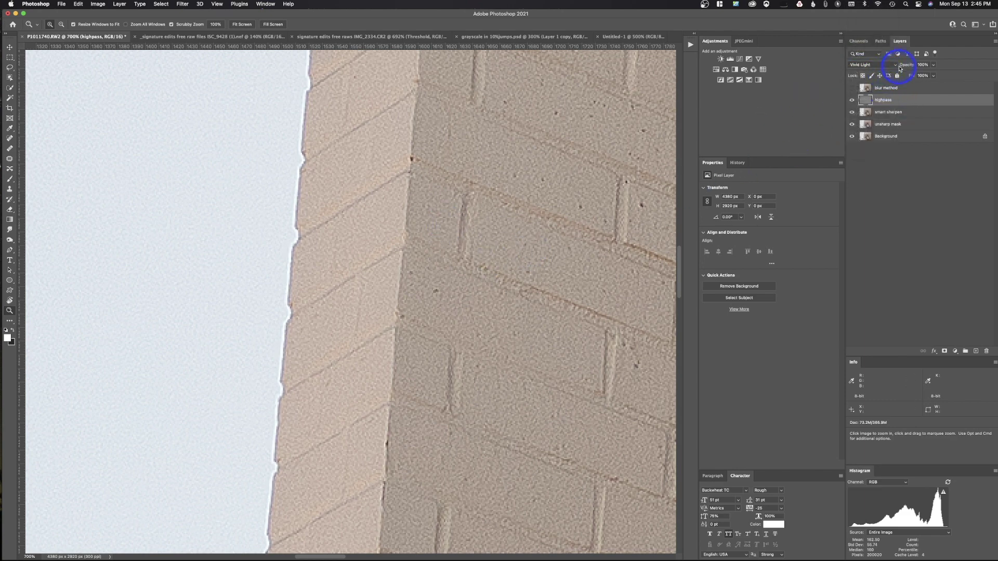
Step: Show the blur method layer, duplicate the Background layer, and place the copy directly beneath the blur method layer
{"action": "left_click", "coordinate": [877, 87]}
{"action": "left_click", "coordinate": [851, 88]}
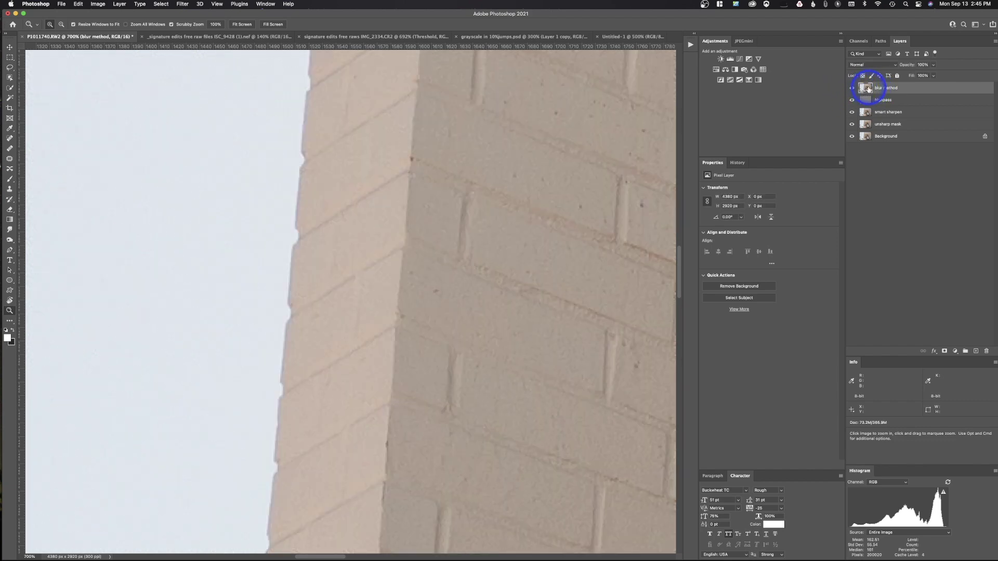
{"action": "left_click", "coordinate": [879, 137]}
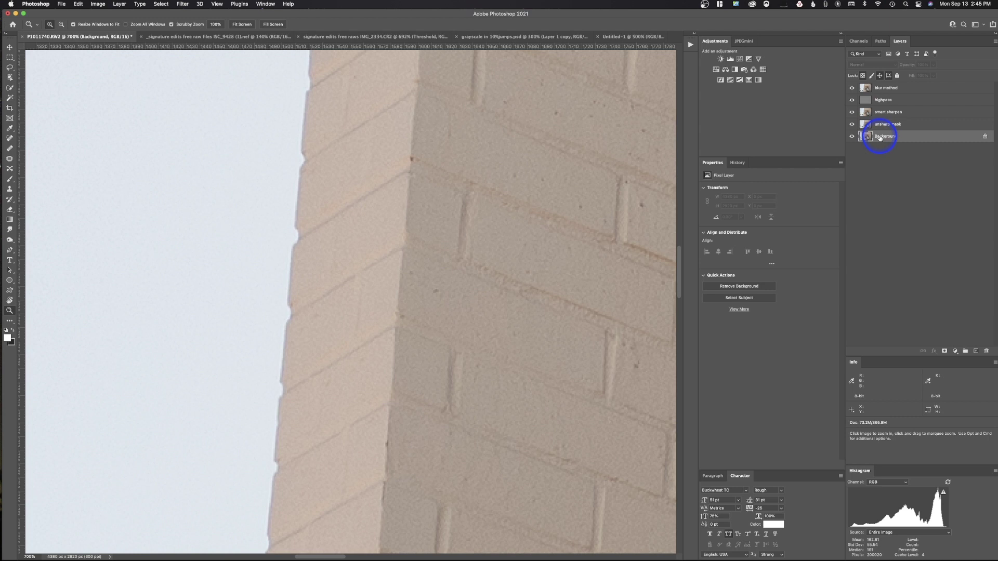
{"action": "key", "text": "super+j"}
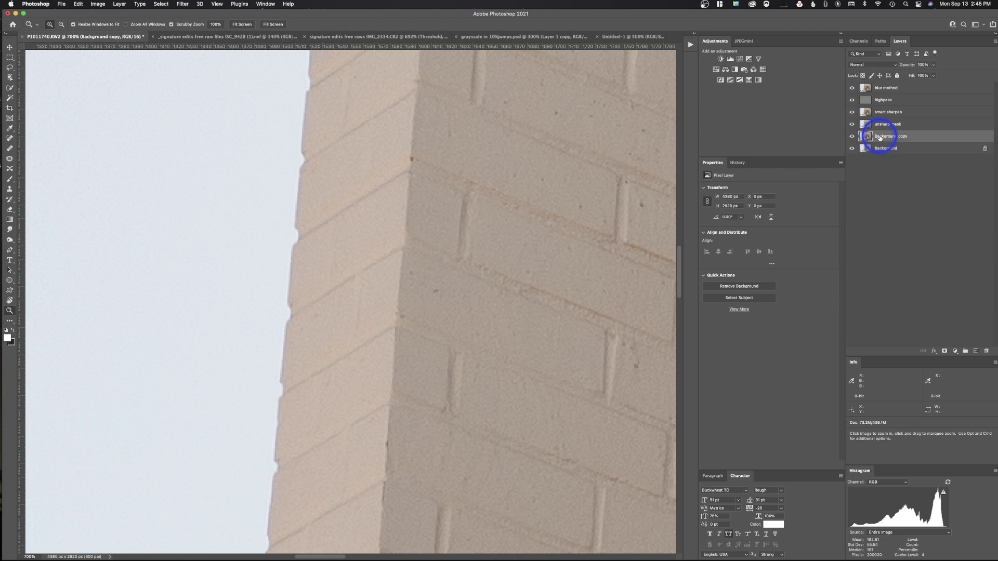
{"action": "left_click_drag", "start_coordinate": [880, 137], "coordinate": [887, 94]}
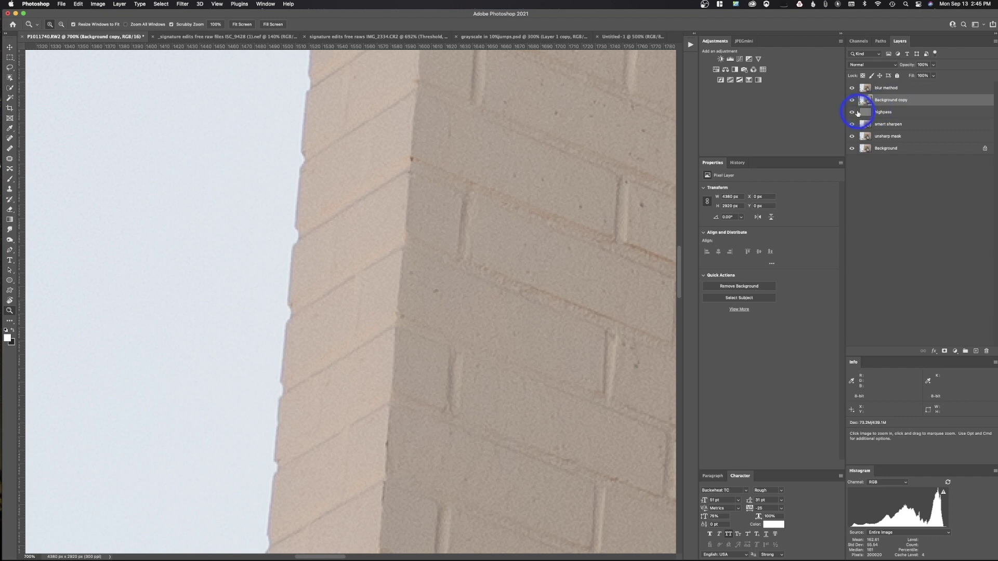
Step: Invert the blur method layer's colours and convert the layer to a smart object
{"action": "left_click", "coordinate": [875, 90]}
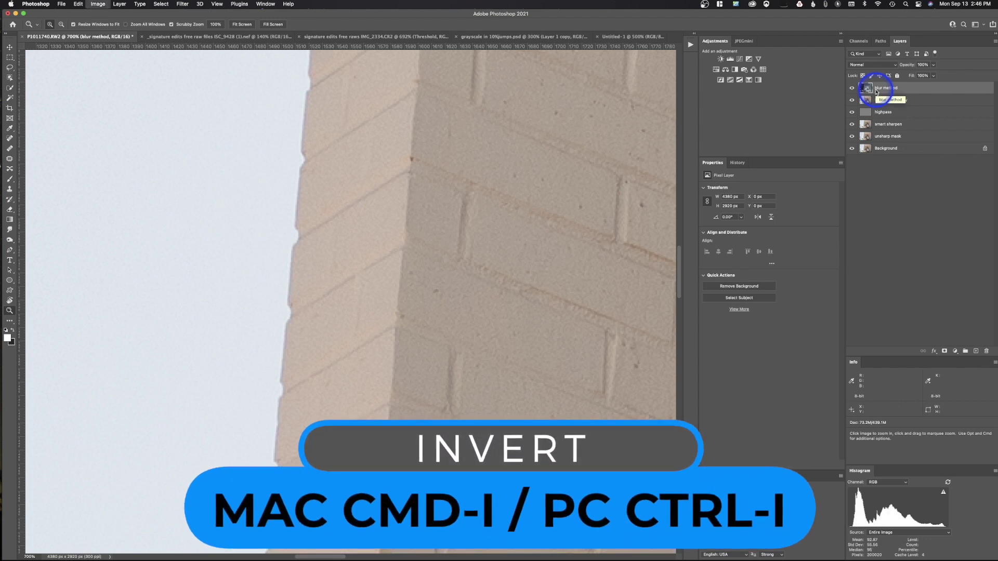
{"action": "key", "text": "super+i"}
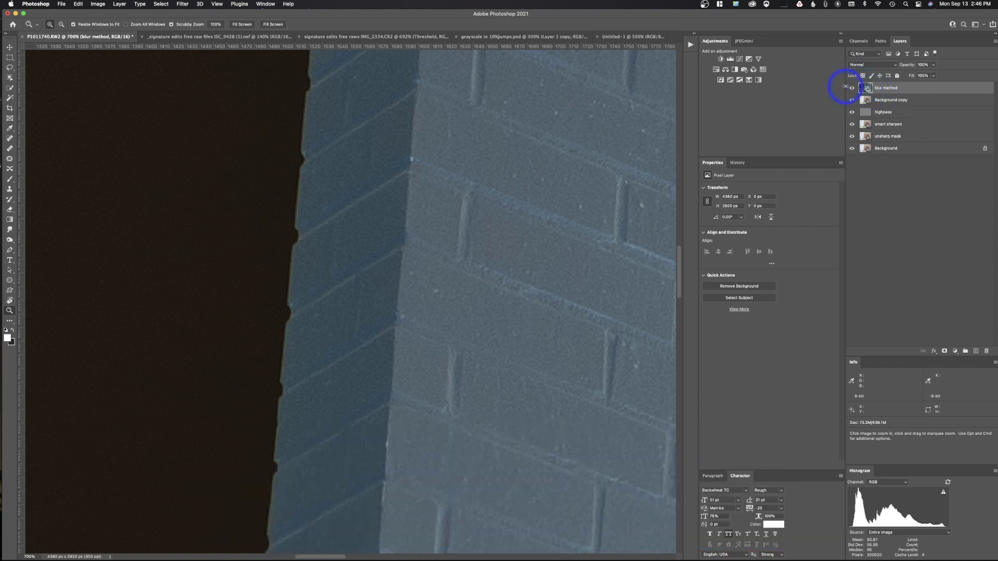
{"action": "right_click", "coordinate": [913, 90]}
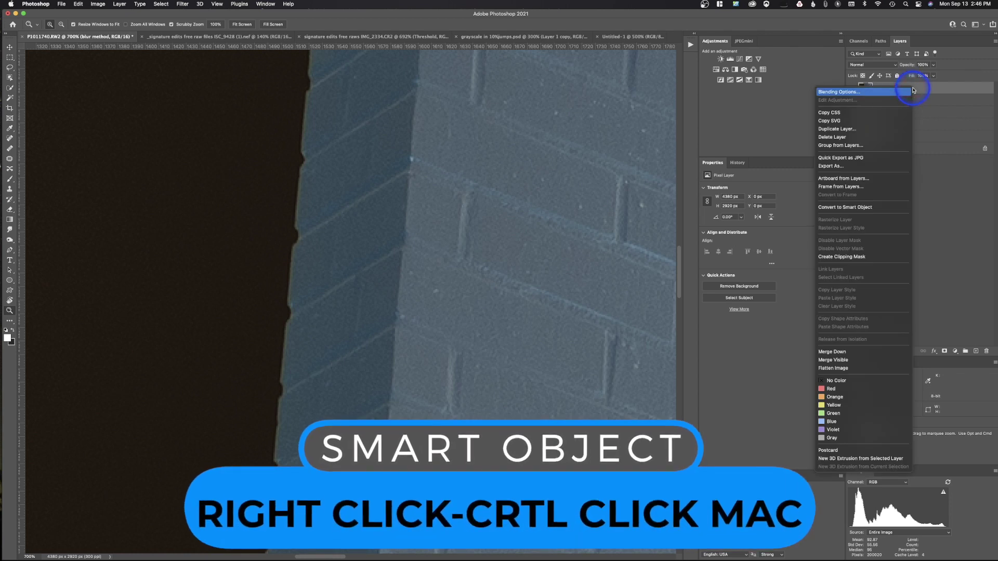
{"action": "left_click", "coordinate": [897, 208]}
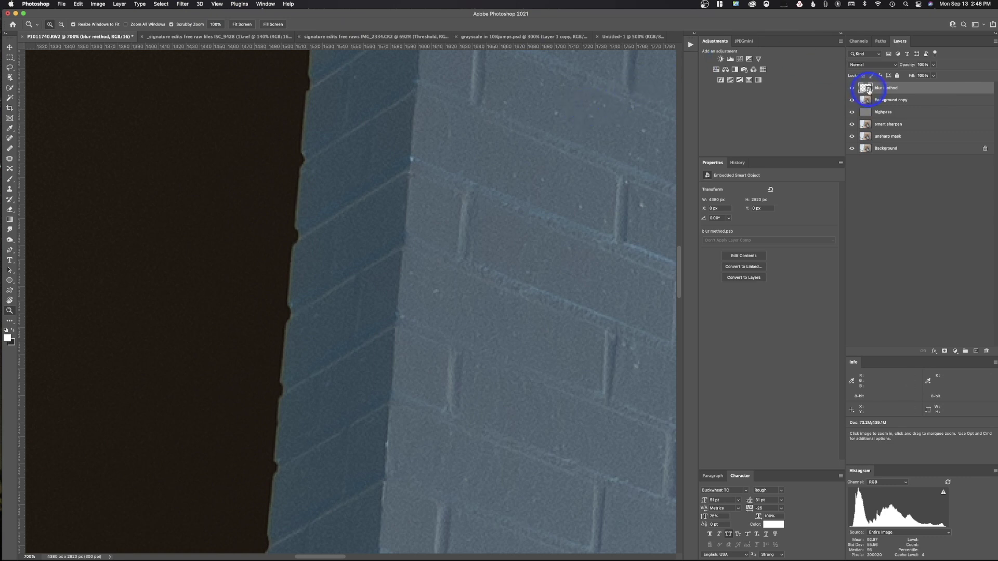
Step: Set the blur method smart object's blending mode to Vivid Light
{"action": "left_click_drag", "start_coordinate": [871, 97], "coordinate": [880, 91]}
{"action": "left_click", "coordinate": [887, 65]}
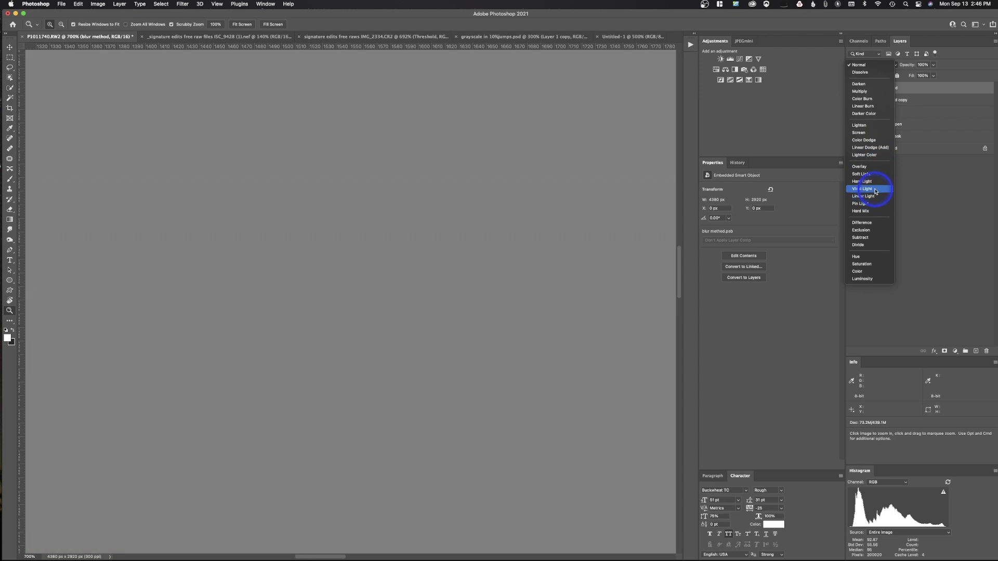
{"action": "left_click", "coordinate": [875, 191]}
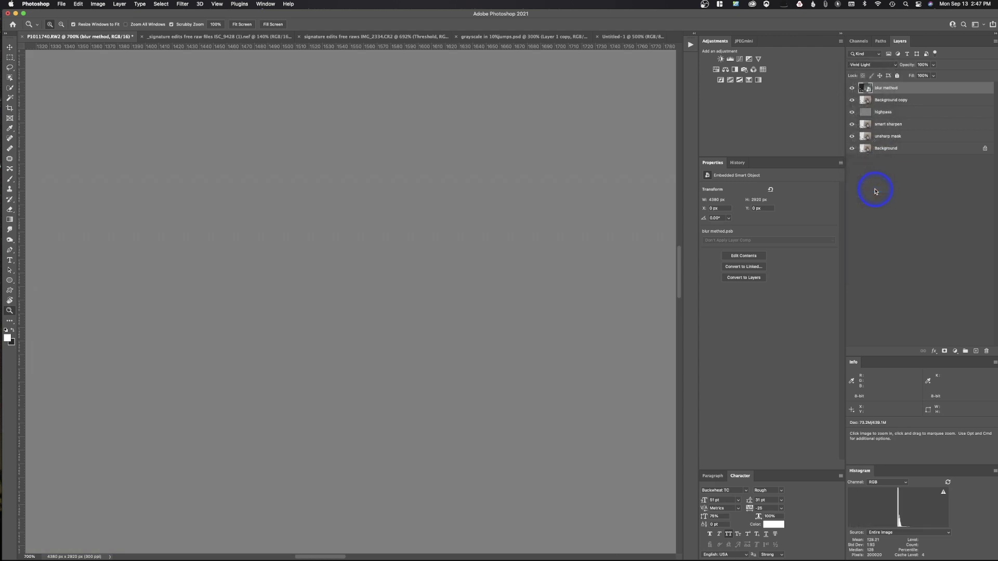
Step: Apply a Gaussian Blur with a radius of 1.1 pixels to the blur method smart object
{"action": "key", "text": "super+minus"}
{"action": "key", "text": "super+minus"}
{"action": "key", "text": "super+minus"}
{"action": "key", "text": "super+minus"}
{"action": "key", "text": "super+minus"}
{"action": "key", "text": "super+minus"}
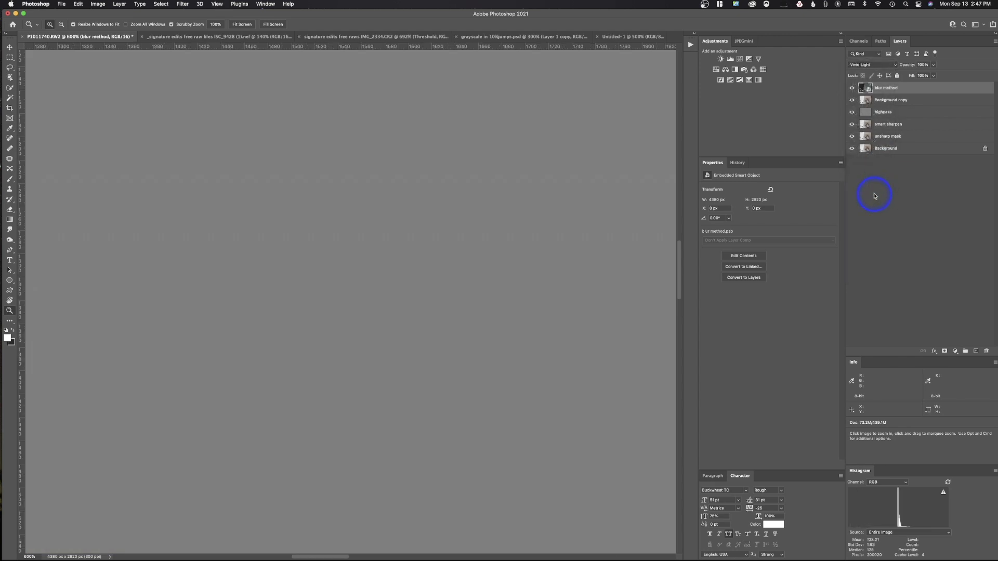
{"action": "key", "text": "super+minus"}
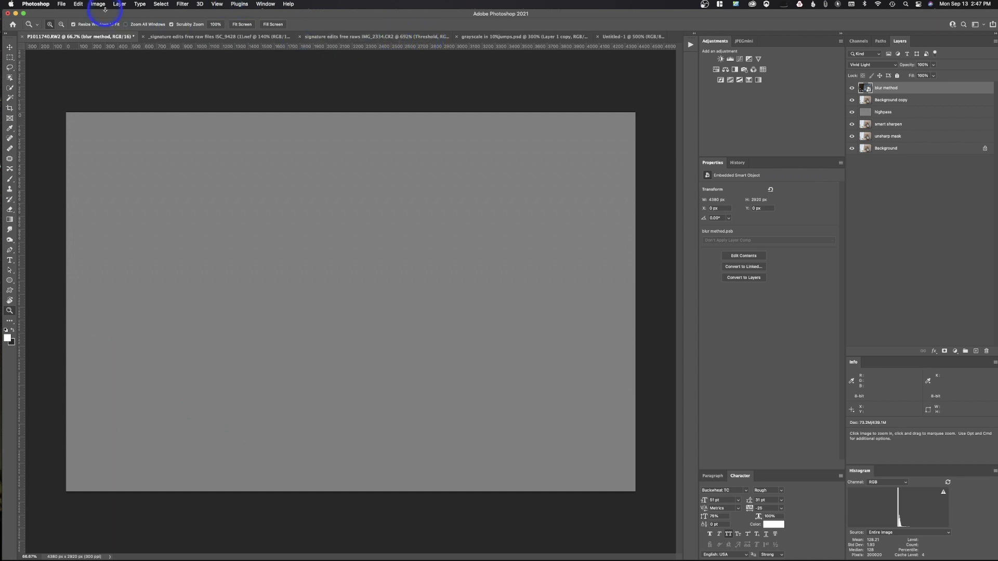
{"action": "left_click", "coordinate": [182, 4]}
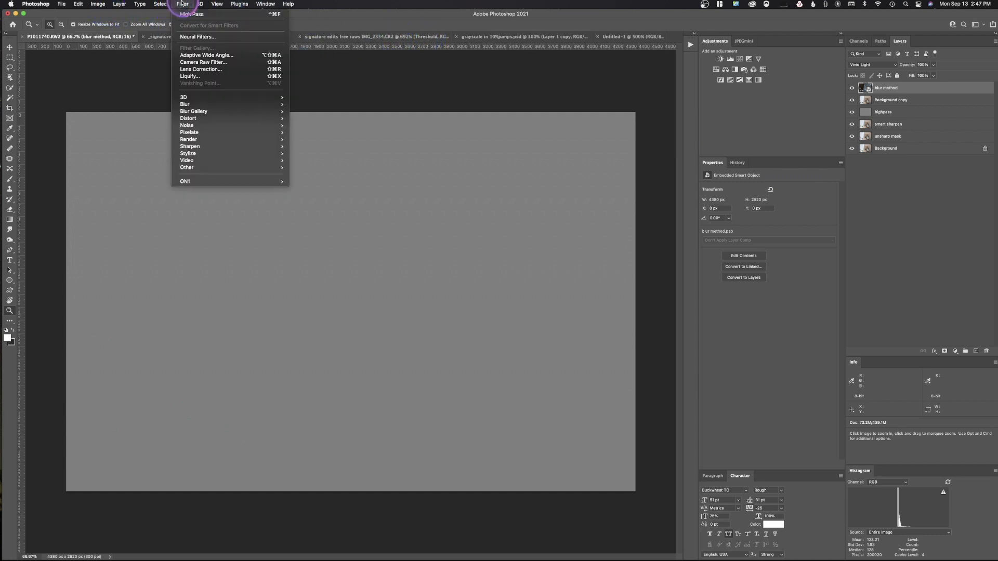
{"action": "mouse_move", "coordinate": [189, 104]}
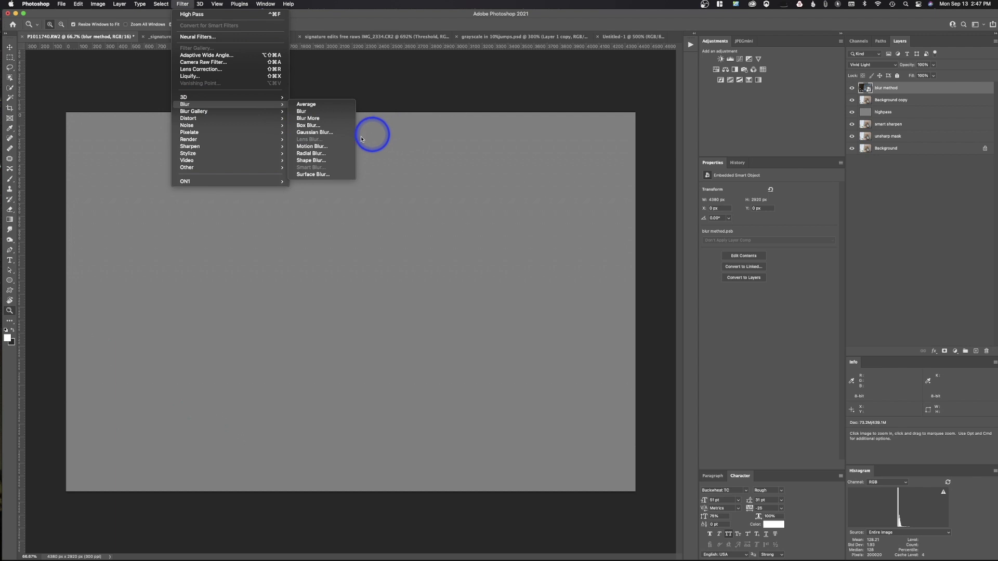
{"action": "left_click", "coordinate": [321, 132]}
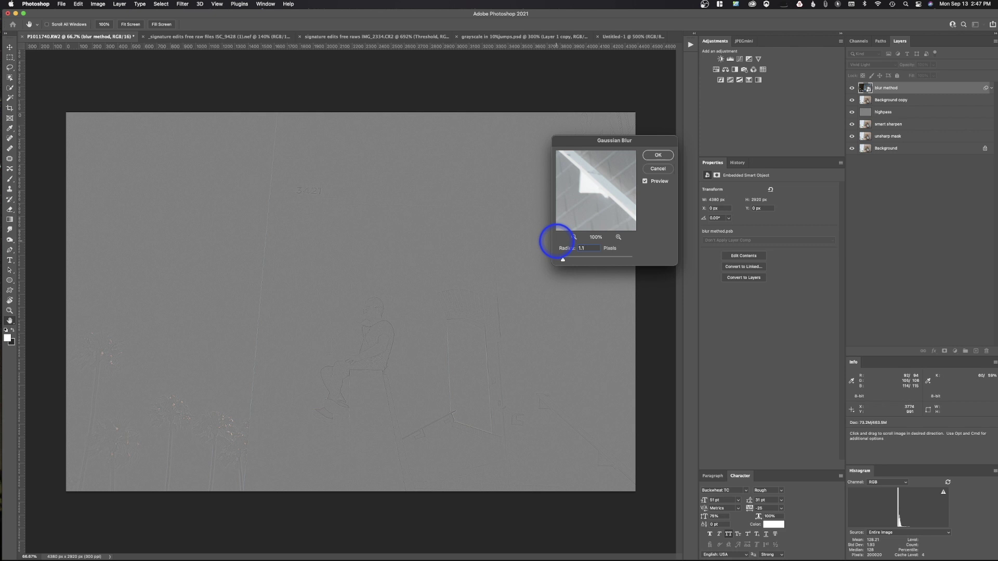
{"action": "left_click", "coordinate": [658, 155]}
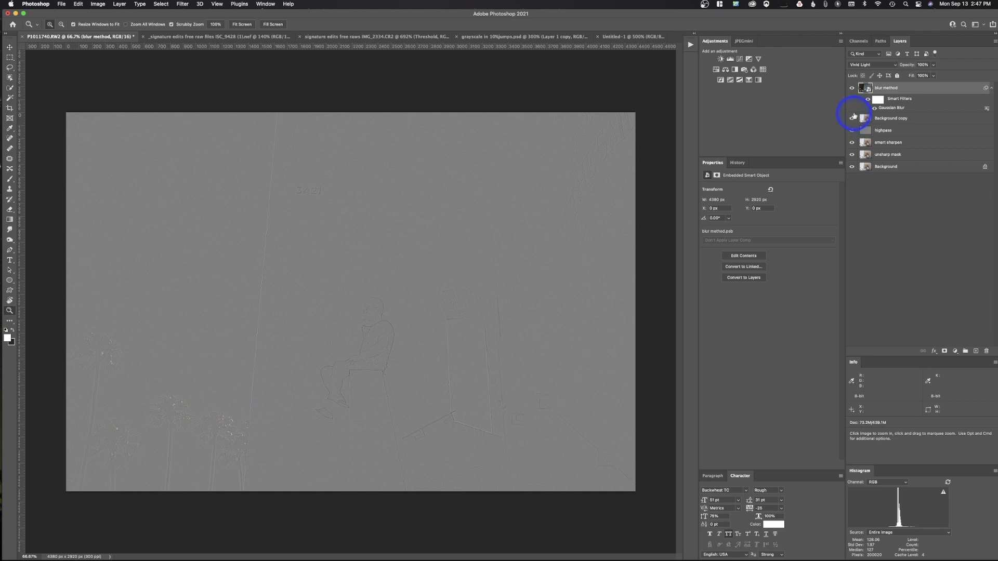
Step: Group the blur method and Background copy layers under the name Blur Method, and set the group's blending mode to Overlay
{"action": "left_click", "coordinate": [910, 121], "text": "shift"}
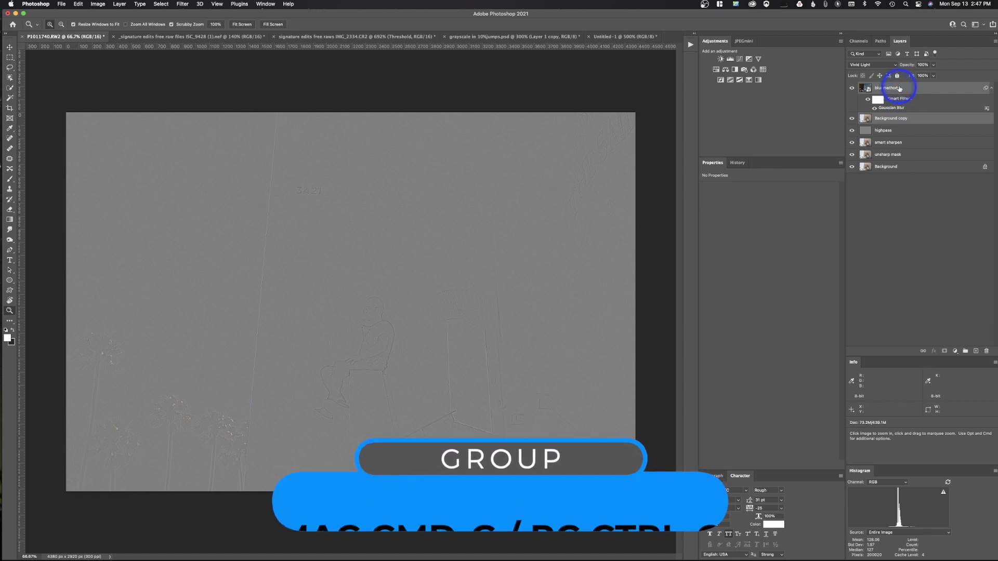
{"action": "key", "text": "super+g"}
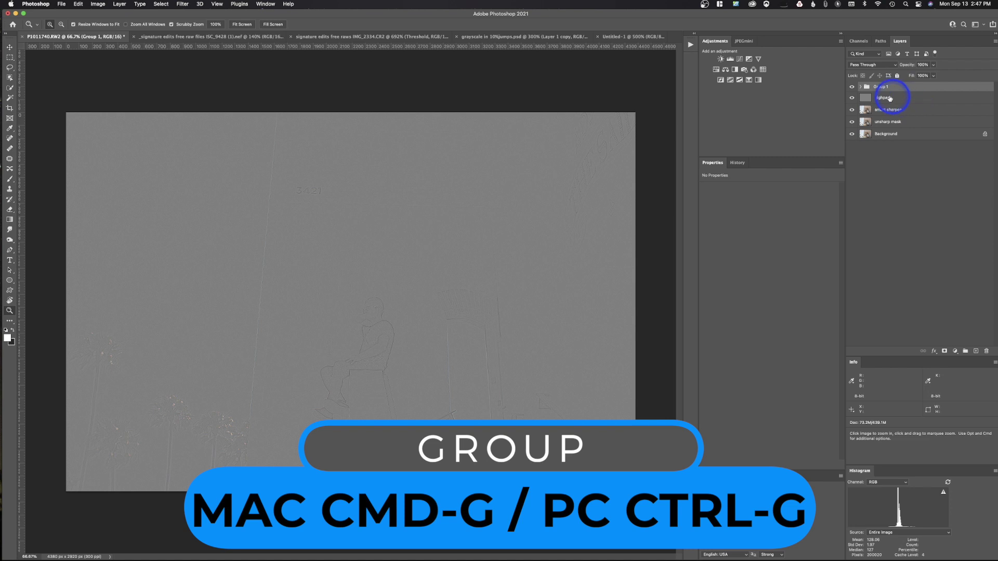
{"action": "double_click", "coordinate": [881, 87]}
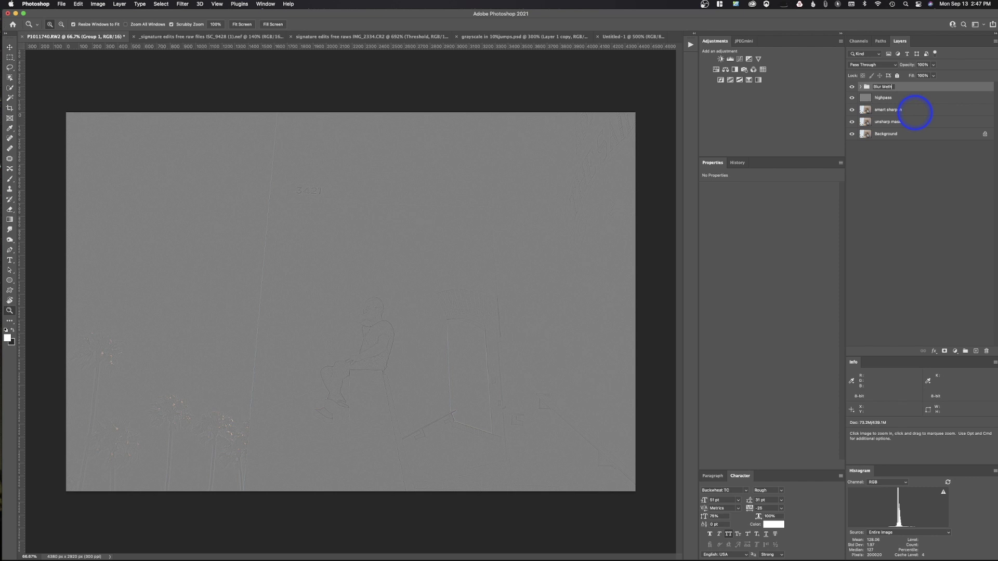
{"action": "key", "text": "Return"}
{"action": "left_click", "coordinate": [865, 66]}
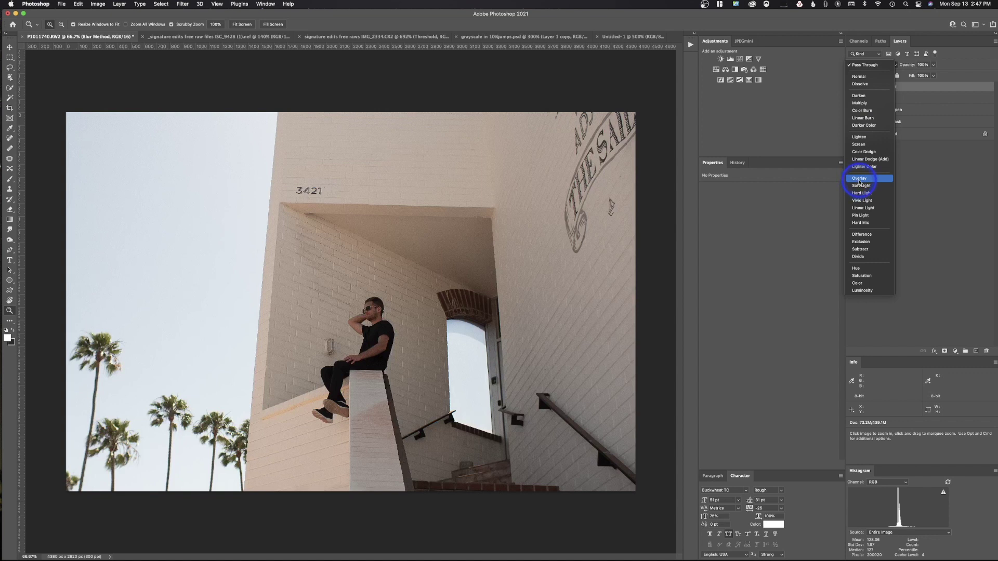
{"action": "left_click", "coordinate": [860, 182]}
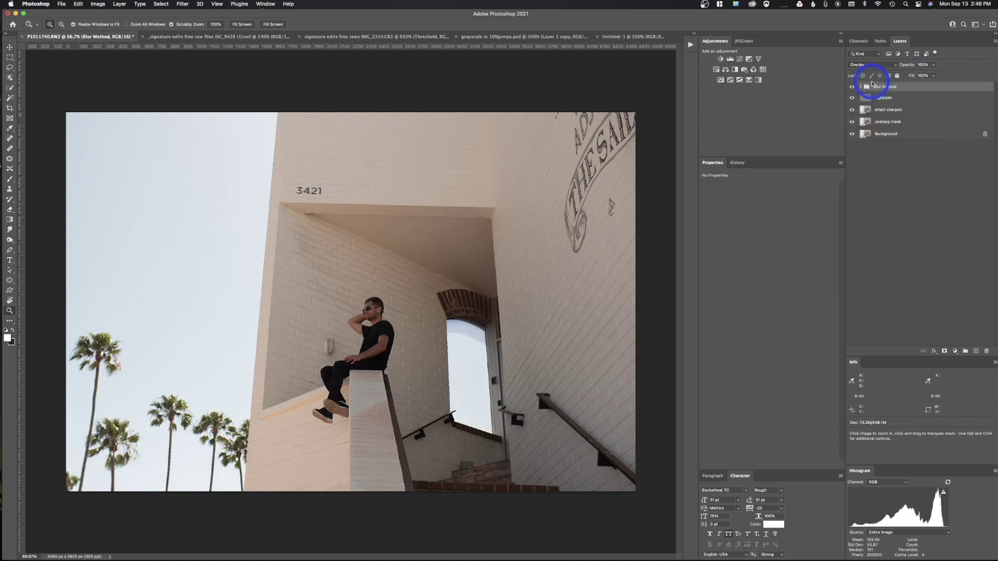
Step: Examine the building's edge at about 761% with the Blur Method group hidden and shown
{"action": "left_click_drag", "start_coordinate": [271, 339], "coordinate": [353, 379]}
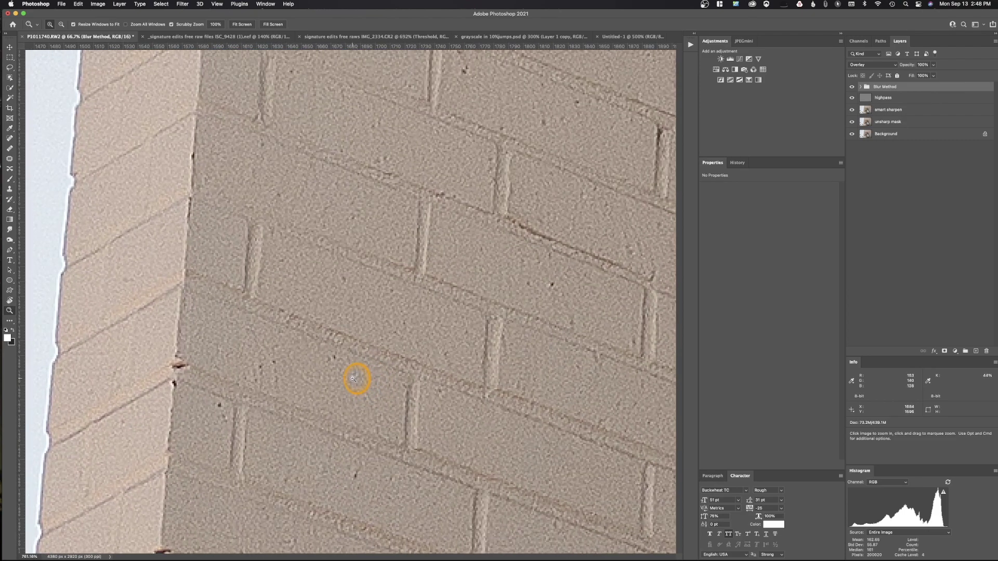
{"action": "left_click_drag", "start_coordinate": [270, 314], "coordinate": [522, 362]}
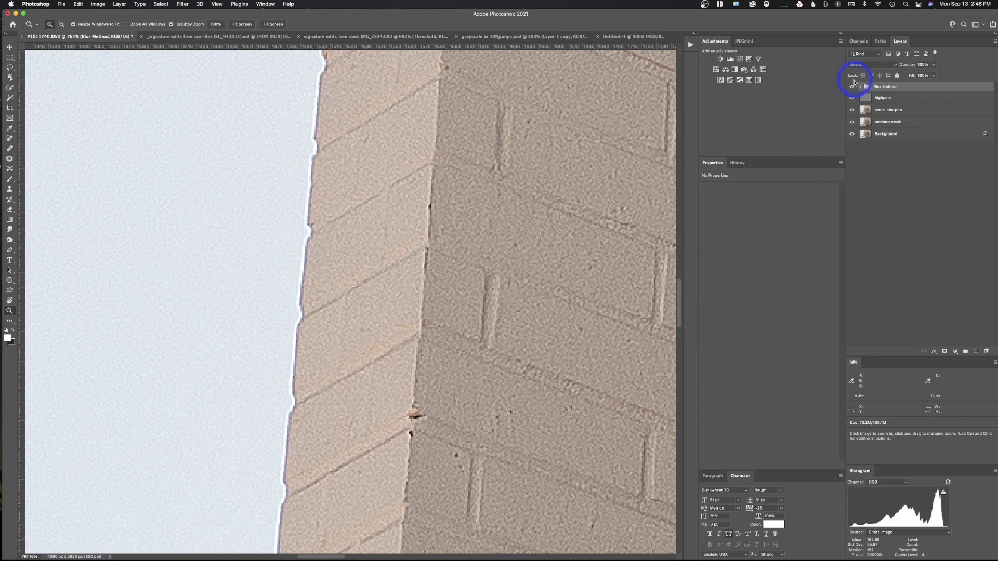
{"action": "left_click", "coordinate": [851, 87]}
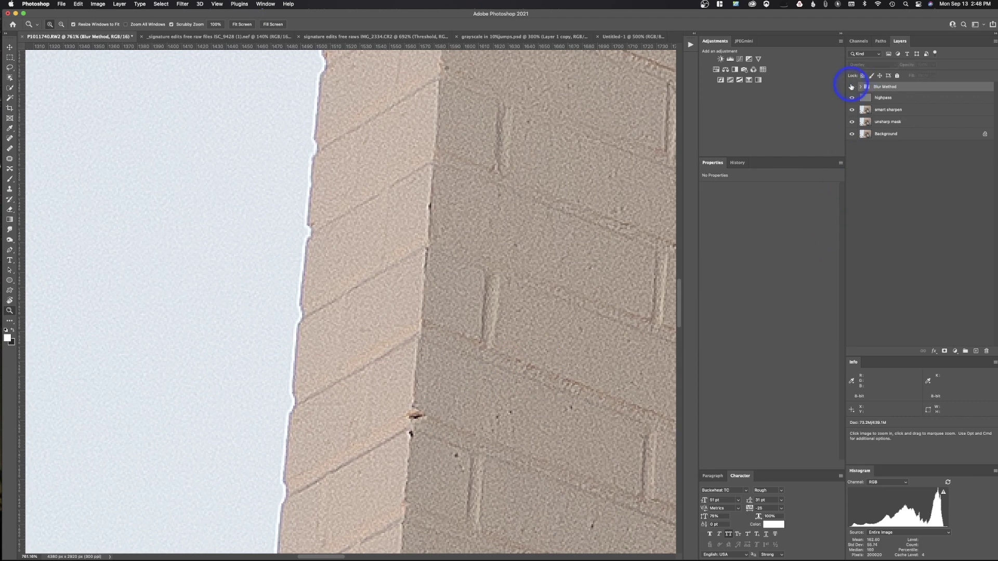
{"action": "left_click", "coordinate": [872, 101]}
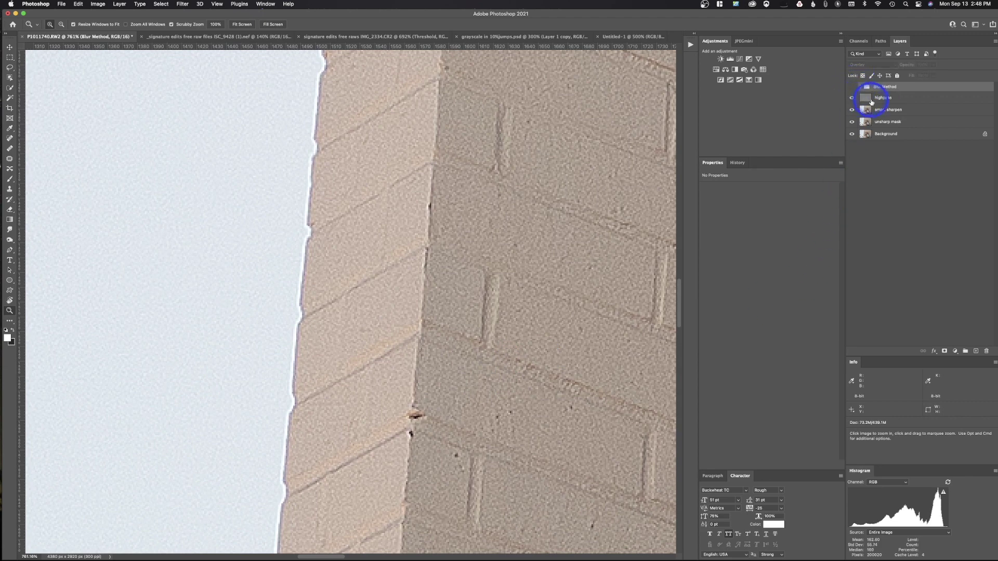
{"action": "left_click", "coordinate": [850, 93]}
{"action": "left_click", "coordinate": [853, 88]}
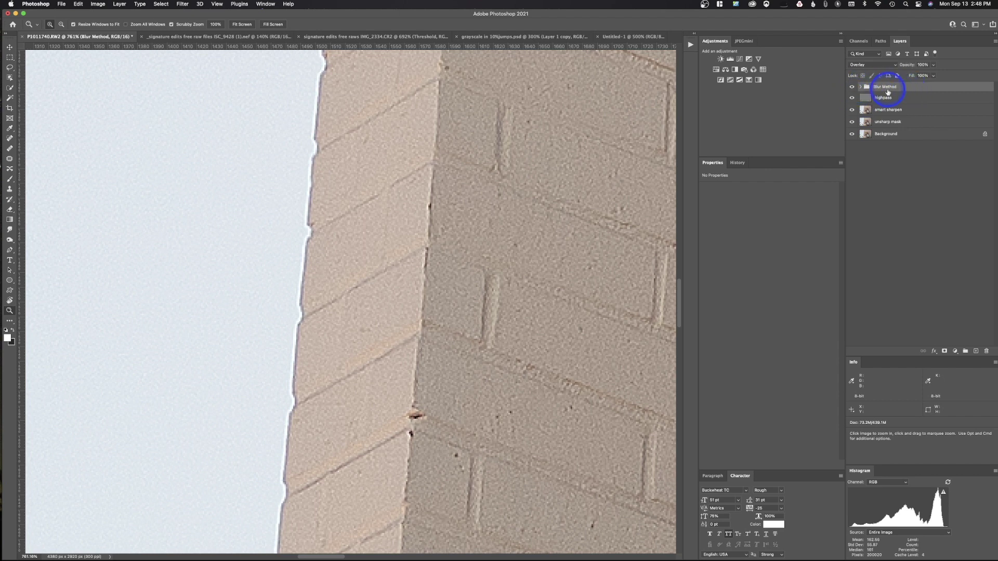
Step: Hide the highpass, smart sharpen and unsharp mask layers, leaving the Blur Method group over the Background
{"action": "left_click", "coordinate": [852, 98]}
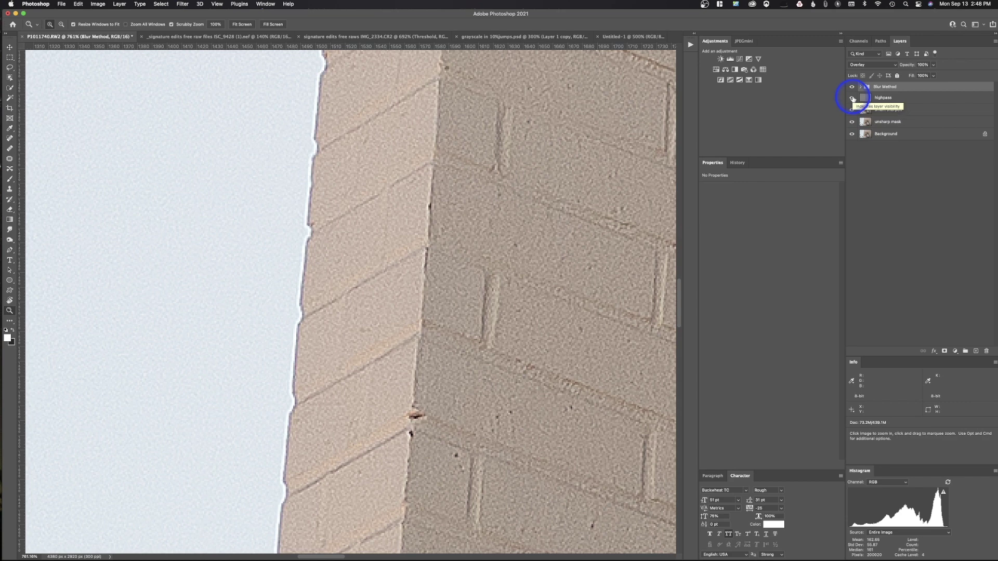
{"action": "left_click", "coordinate": [852, 110]}
{"action": "left_click", "coordinate": [852, 121]}
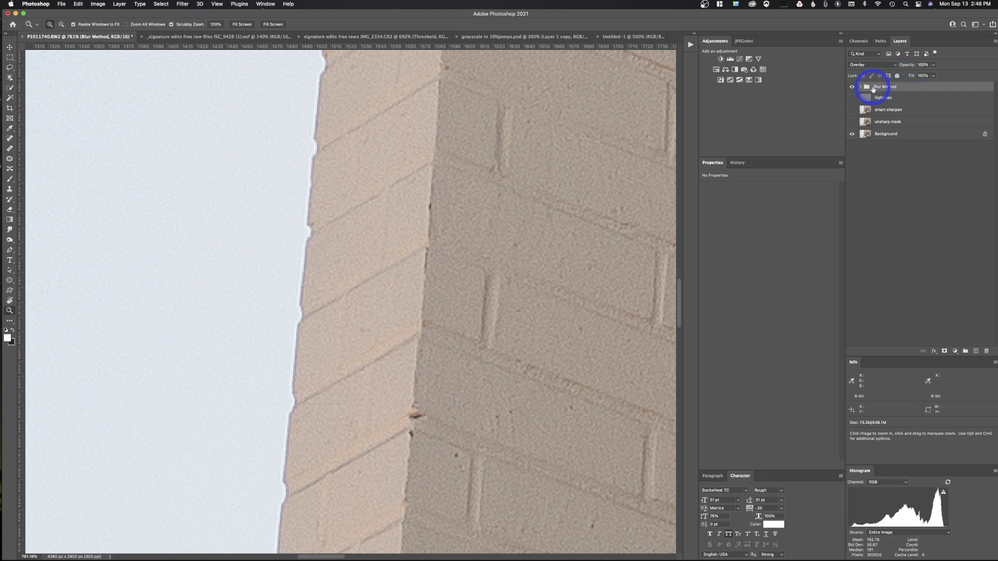
Step: Compare the building's edge with the Blur Method group hidden and shown, and show only the highpass layer over the Background
{"action": "left_click", "coordinate": [852, 87]}
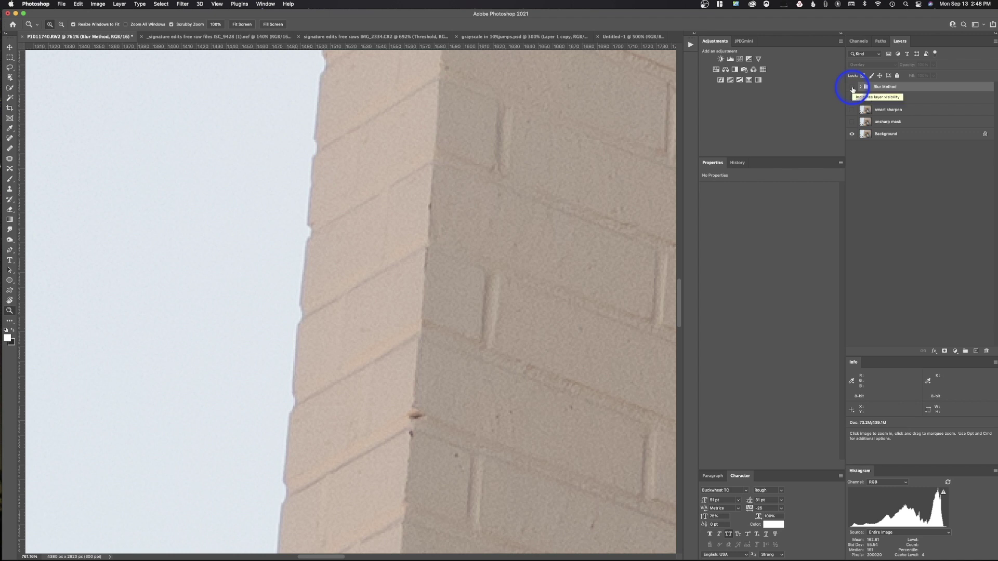
{"action": "left_click", "coordinate": [852, 87]}
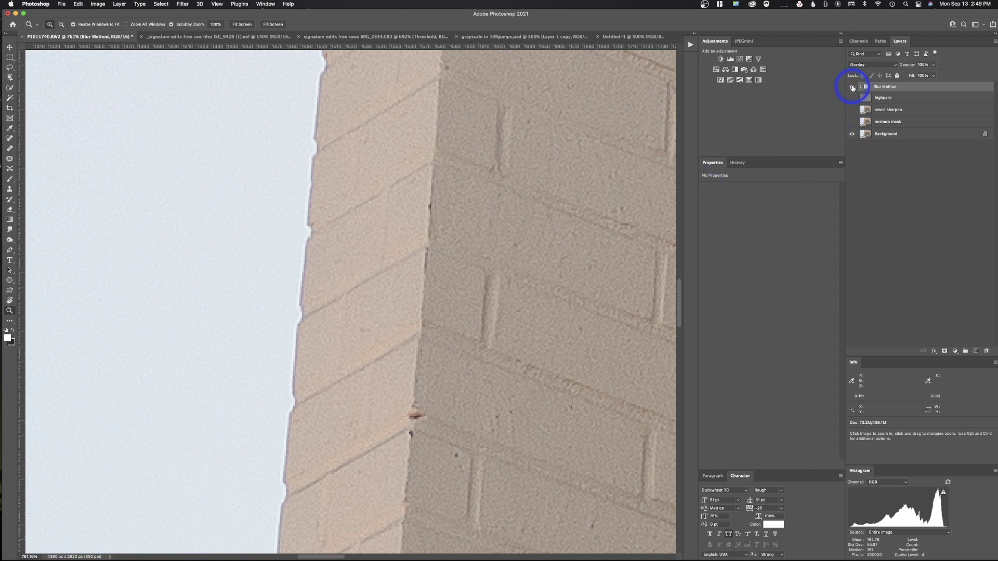
{"action": "left_click", "coordinate": [852, 87]}
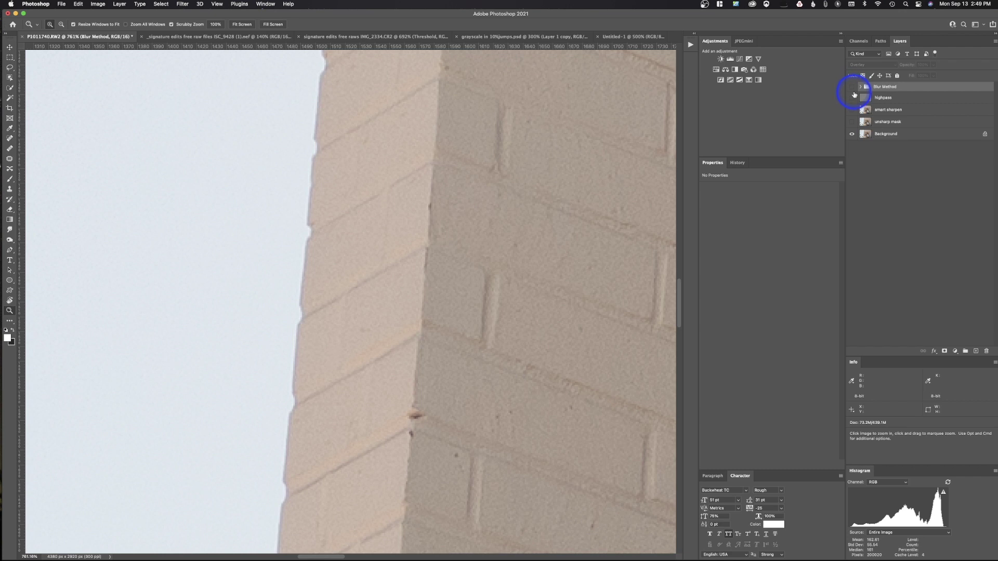
{"action": "left_click", "coordinate": [852, 99]}
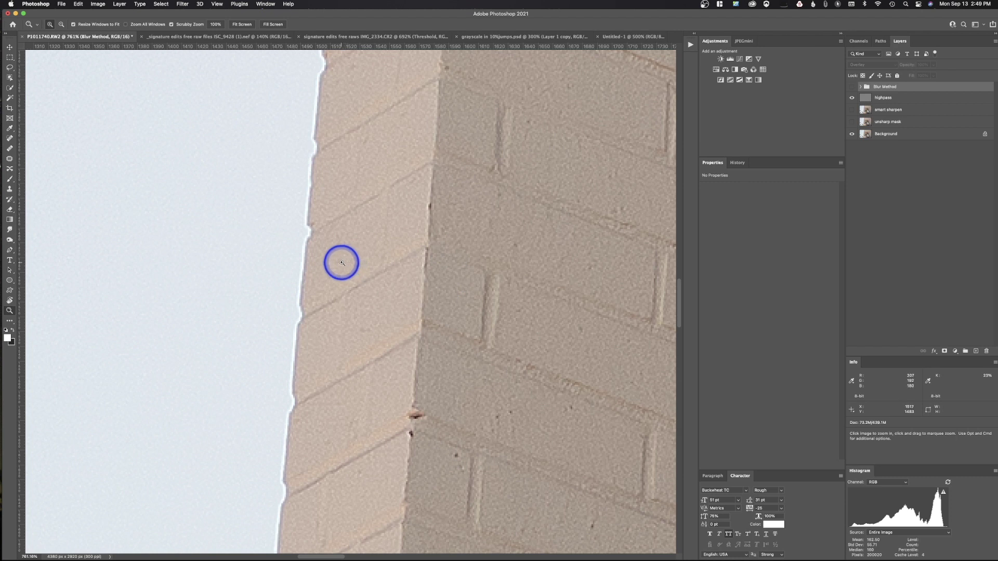
Step: Lower the highpass layer's opacity to 74%
{"action": "left_click", "coordinate": [891, 99]}
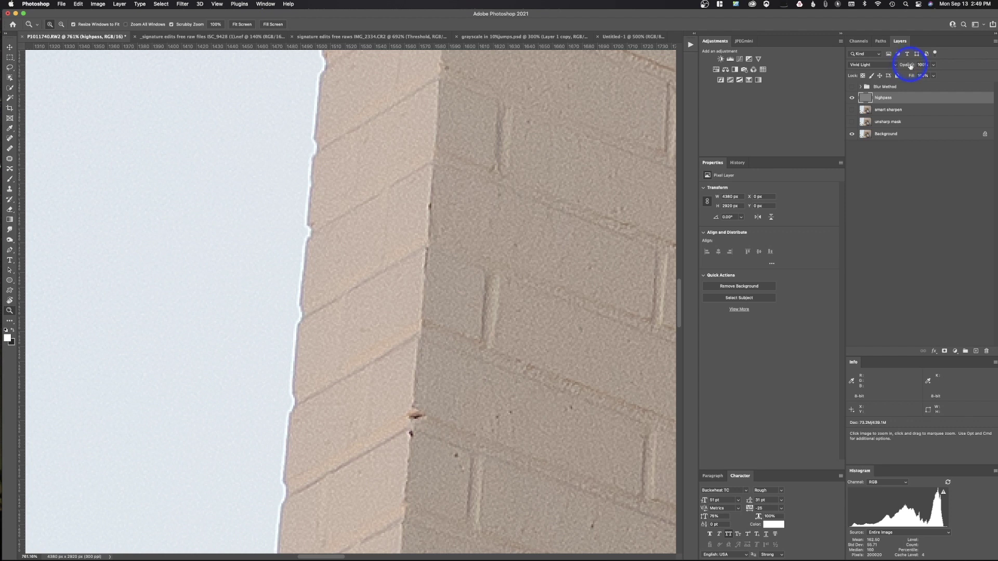
{"action": "left_click_drag", "start_coordinate": [910, 66], "coordinate": [900, 67]}
{"action": "left_click", "coordinate": [889, 98]}
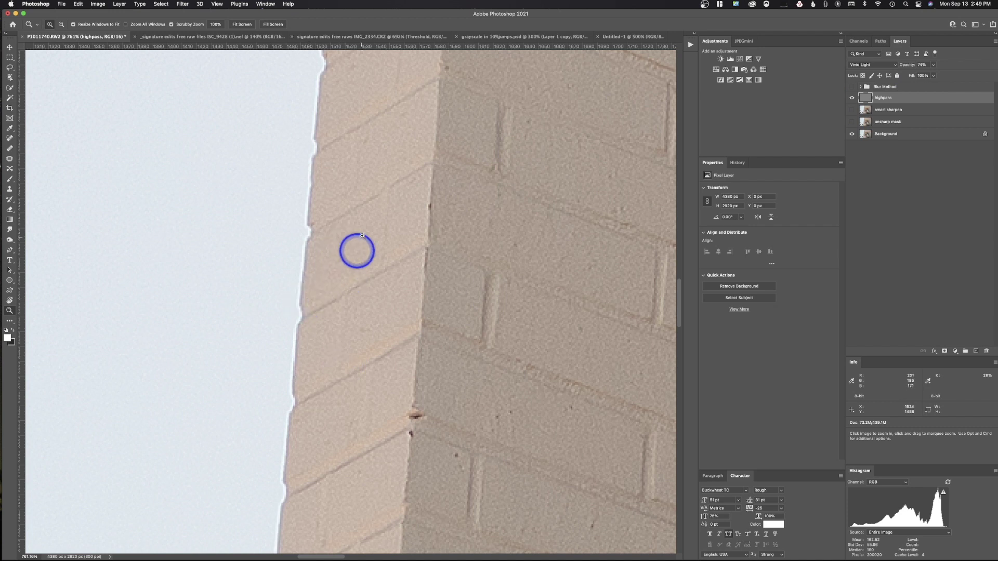
Step: Examine the building's edge with only the smart sharpen layer and with only the unsharp mask layer shown over the Background
{"action": "left_click", "coordinate": [888, 109]}
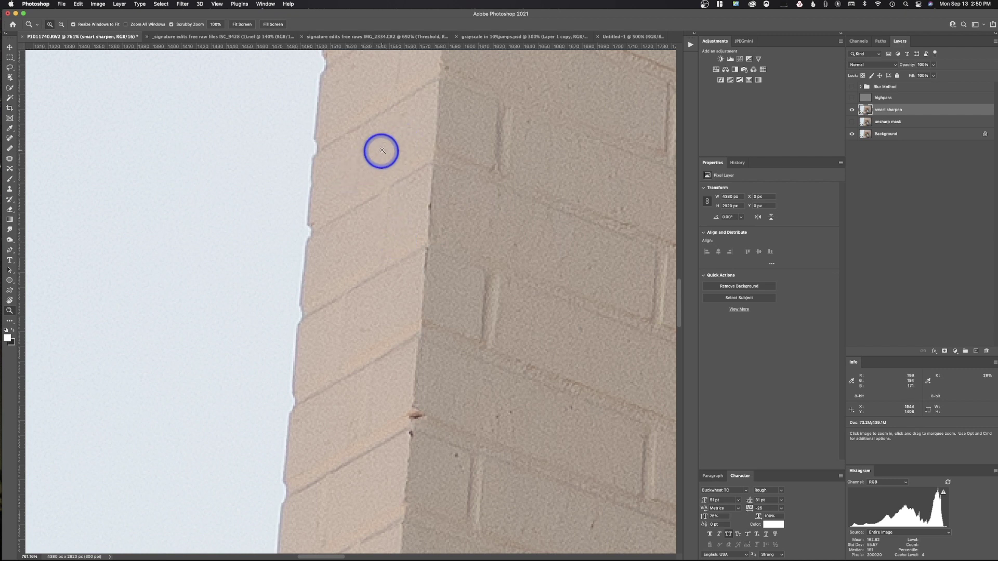
{"action": "left_click", "coordinate": [852, 110]}
{"action": "left_click", "coordinate": [855, 132]}
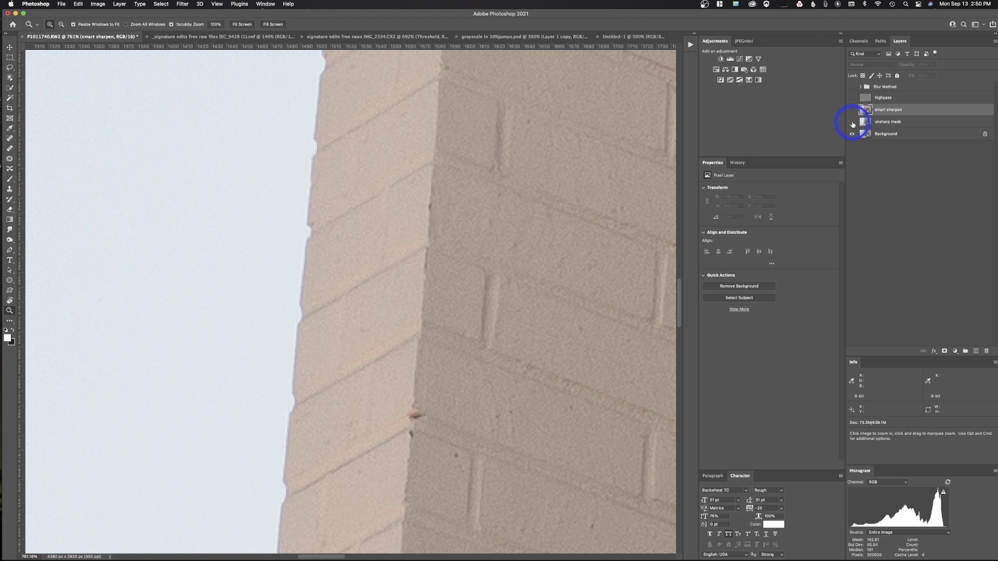
{"action": "left_click", "coordinate": [852, 122]}
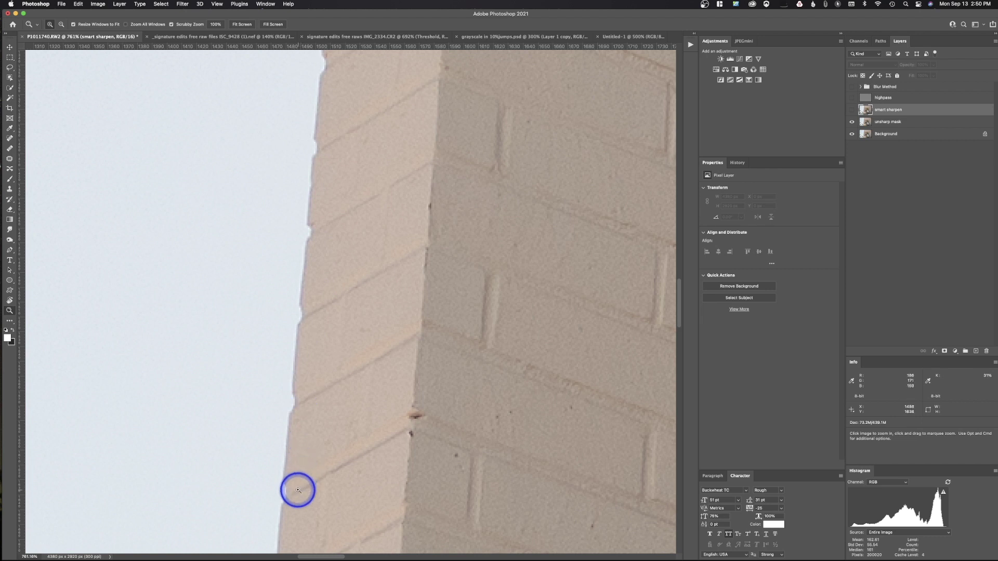
{"action": "left_click", "coordinate": [893, 123]}
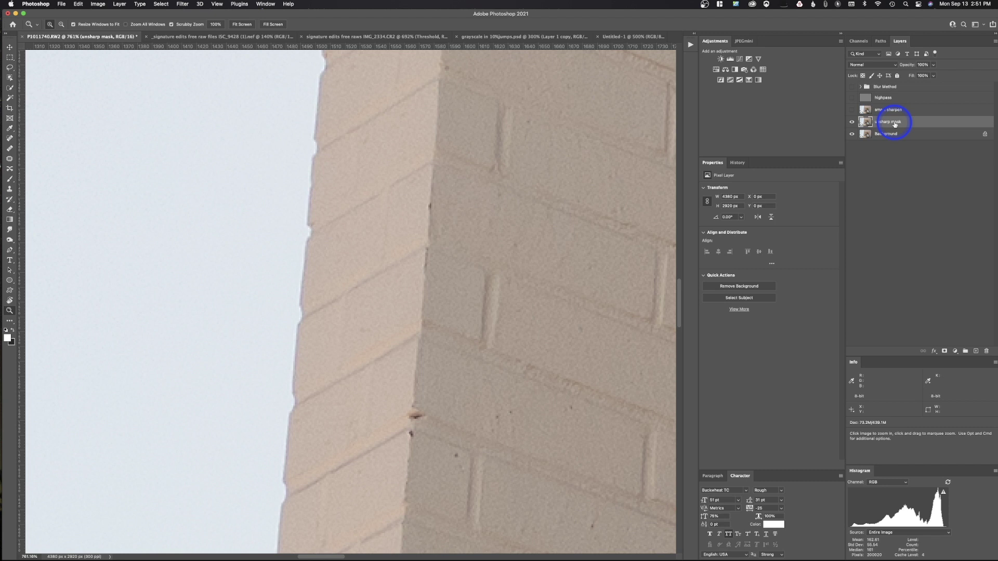
Step: Switch to the open portrait of the woman under the blossoms and fit the whole photo on screen
{"action": "left_click", "coordinate": [239, 37]}
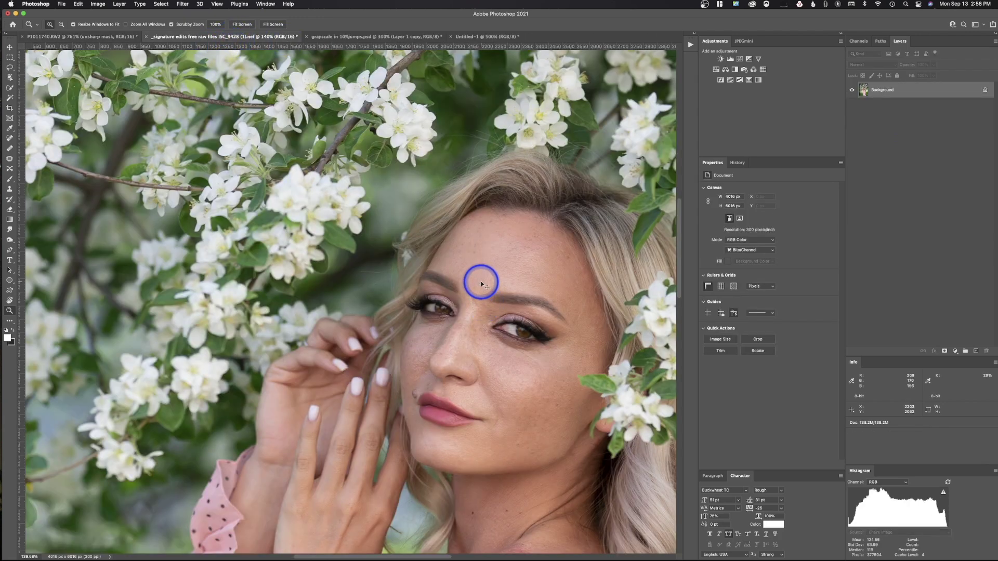
{"action": "key", "text": "super+0"}
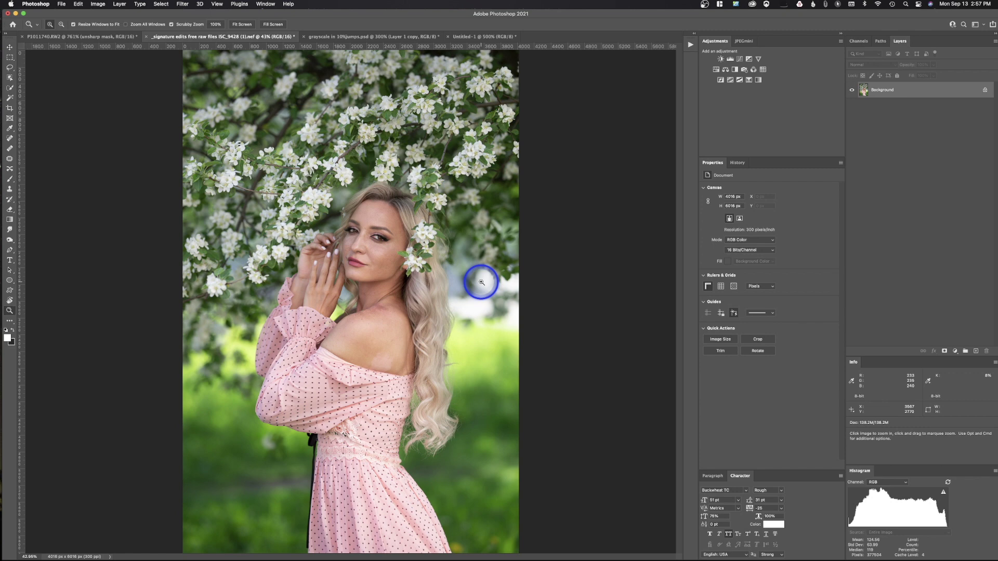
Step: Examine the file formats available for saving the portrait under a new name, leaving the file unsaved
{"action": "key", "text": "super+shift+s"}
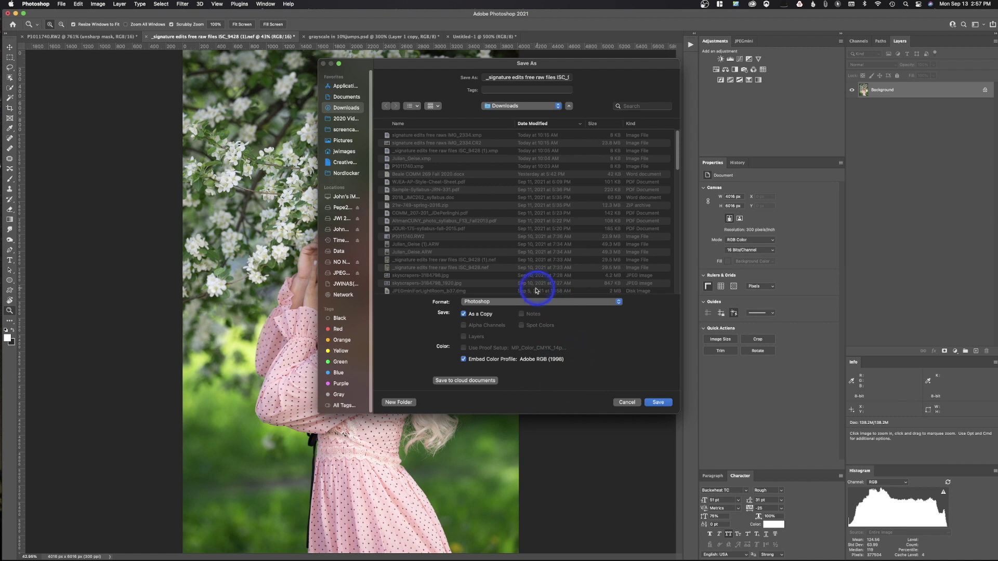
{"action": "left_click", "coordinate": [492, 302]}
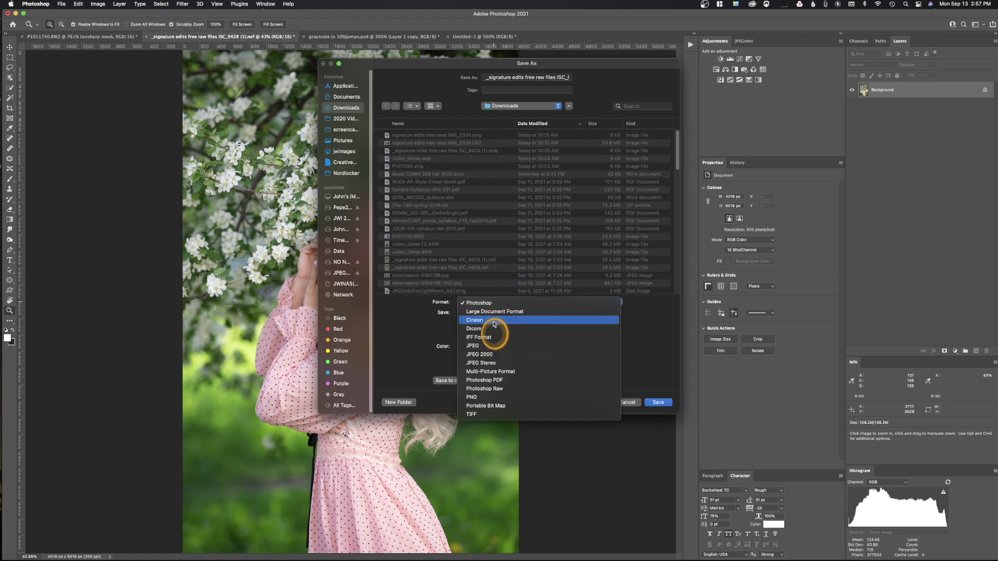
{"action": "left_click", "coordinate": [492, 303]}
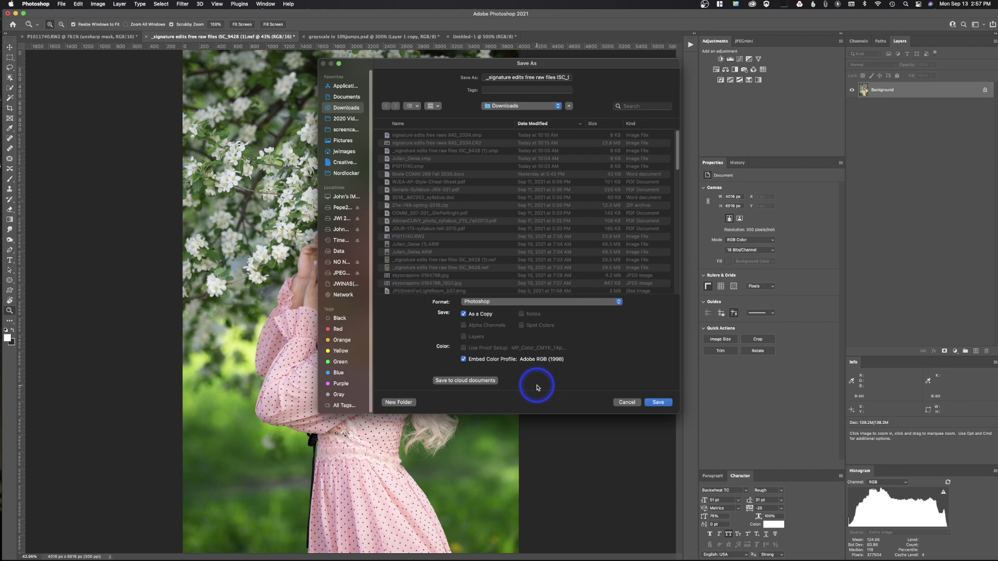
{"action": "left_click", "coordinate": [633, 403]}
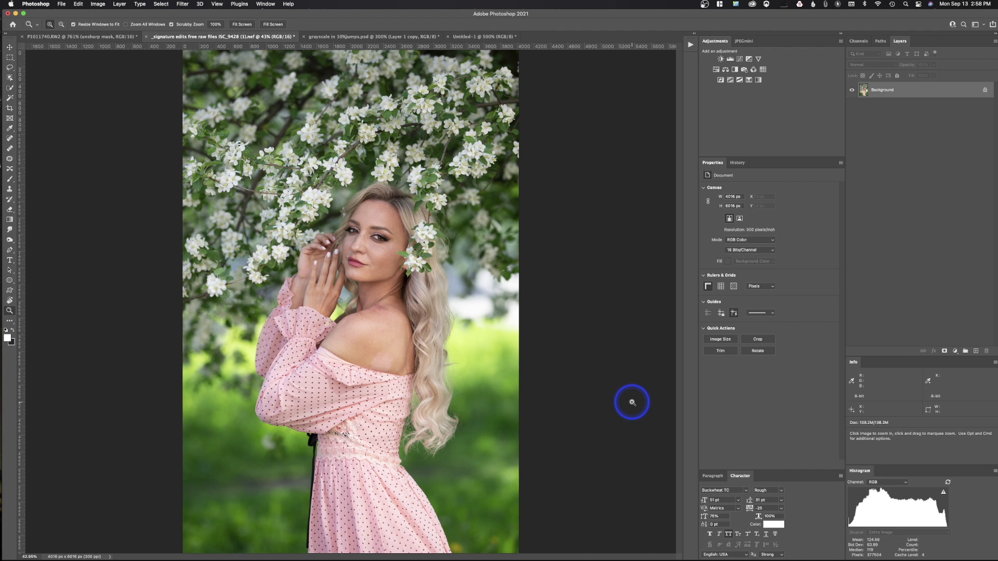
Step: Resize the portrait to a height of 10 inches at 300 pixels/inch, with Automatic resampling
{"action": "left_click", "coordinate": [98, 4]}
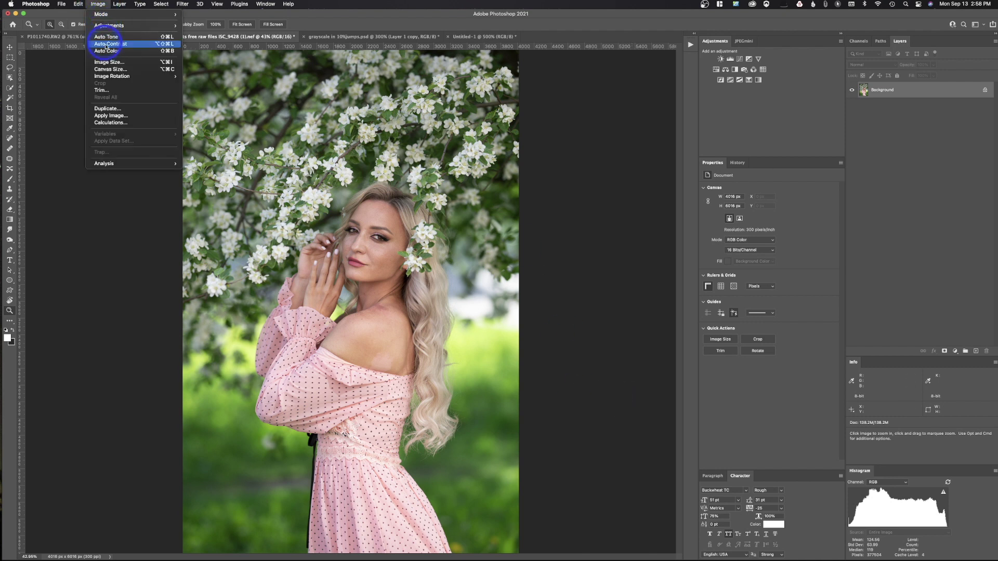
{"action": "left_click", "coordinate": [109, 62]}
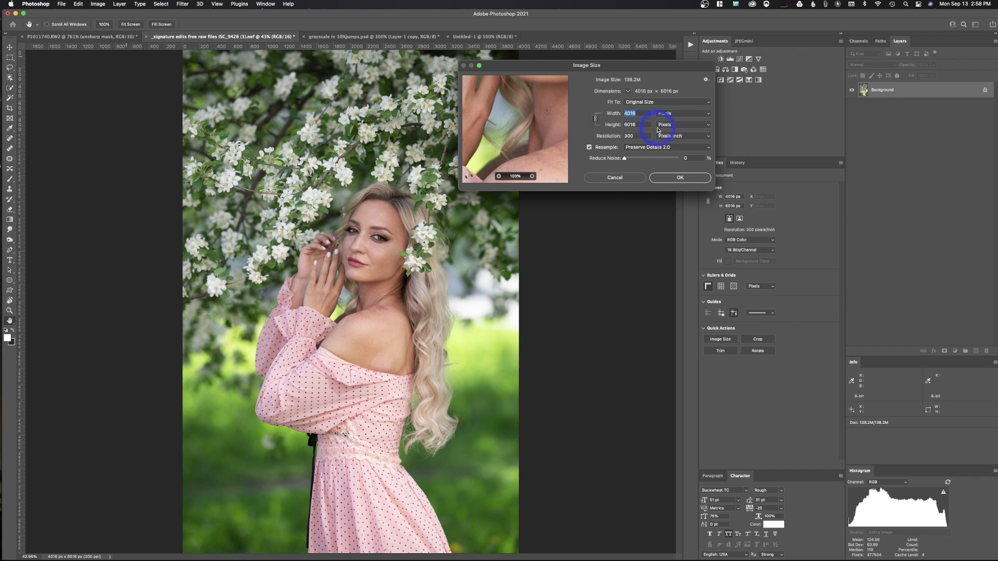
{"action": "left_click", "coordinate": [659, 125]}
{"action": "left_click", "coordinate": [666, 127]}
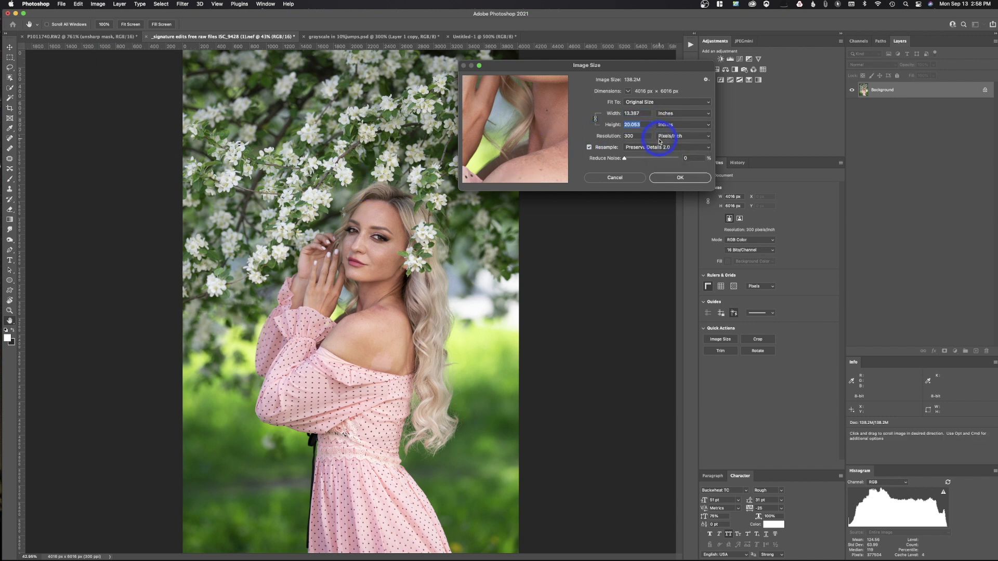
{"action": "left_click", "coordinate": [643, 148]}
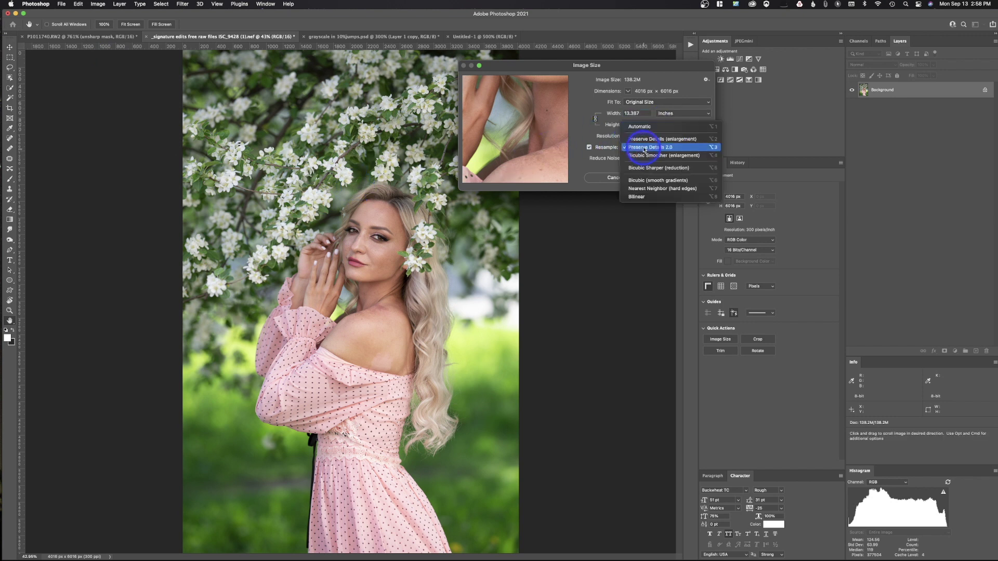
{"action": "left_click", "coordinate": [645, 127]}
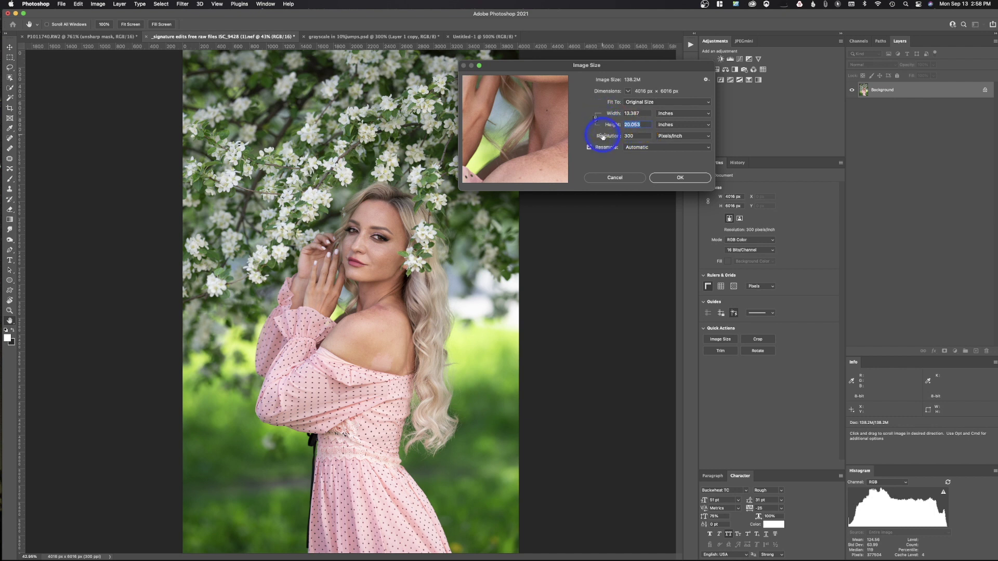
{"action": "type", "text": "10"}
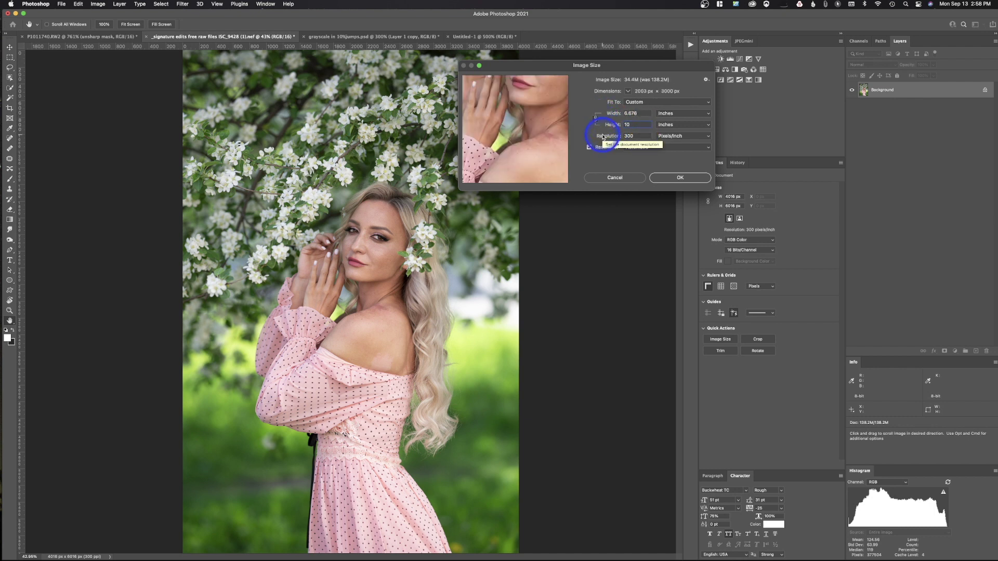
{"action": "left_click", "coordinate": [666, 178]}
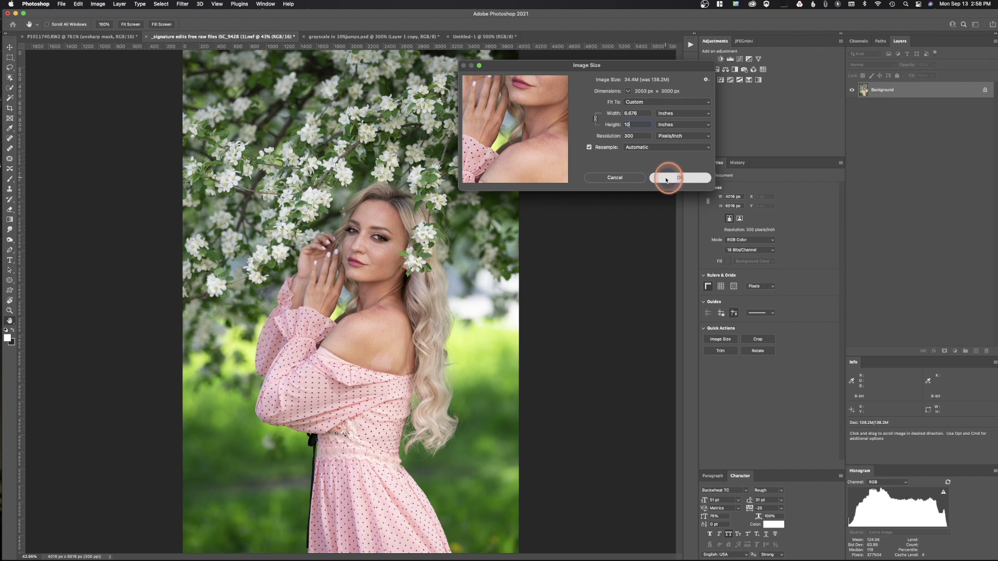
Step: View the resized portrait at 100% magnification to judge its sharpness
{"action": "key", "text": "z"}
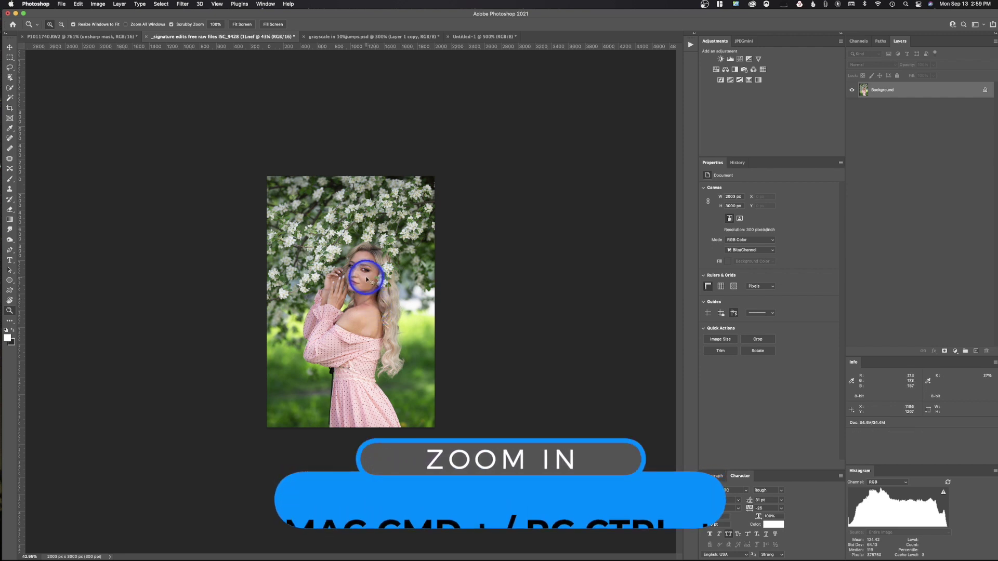
{"action": "key", "text": "super+plus"}
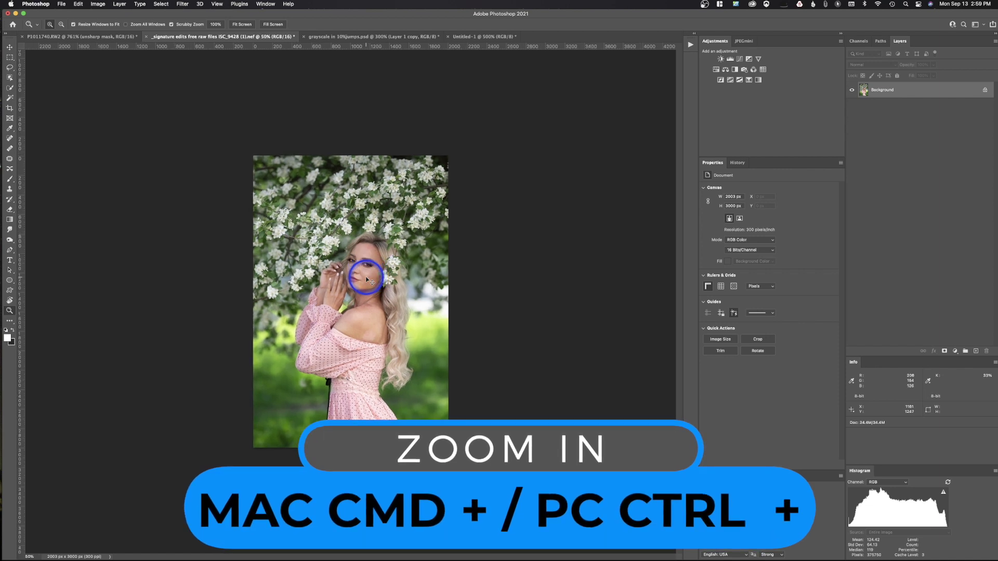
{"action": "key", "text": "super+plus"}
{"action": "key", "text": "super+plus"}
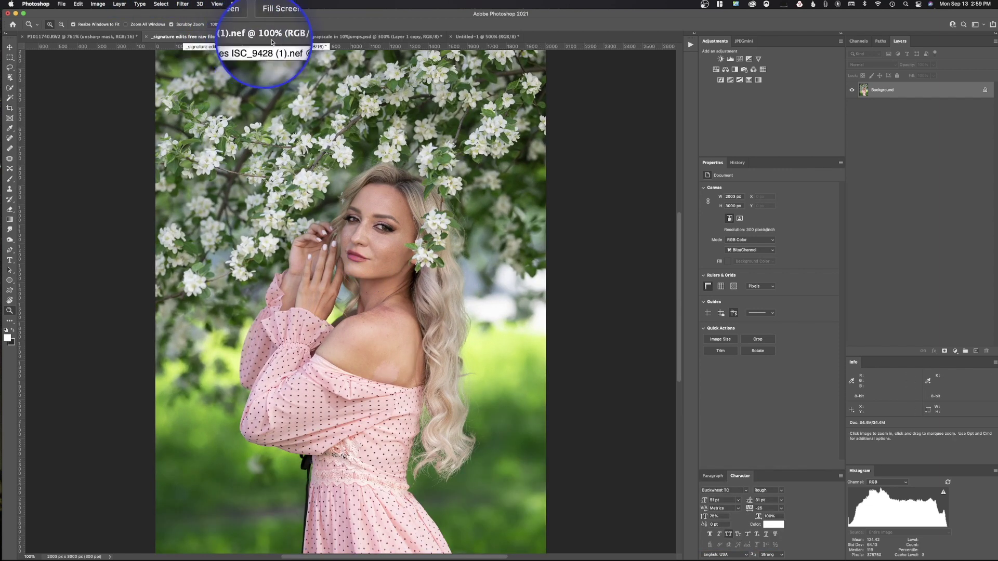
{"action": "left_click", "coordinate": [217, 4]}
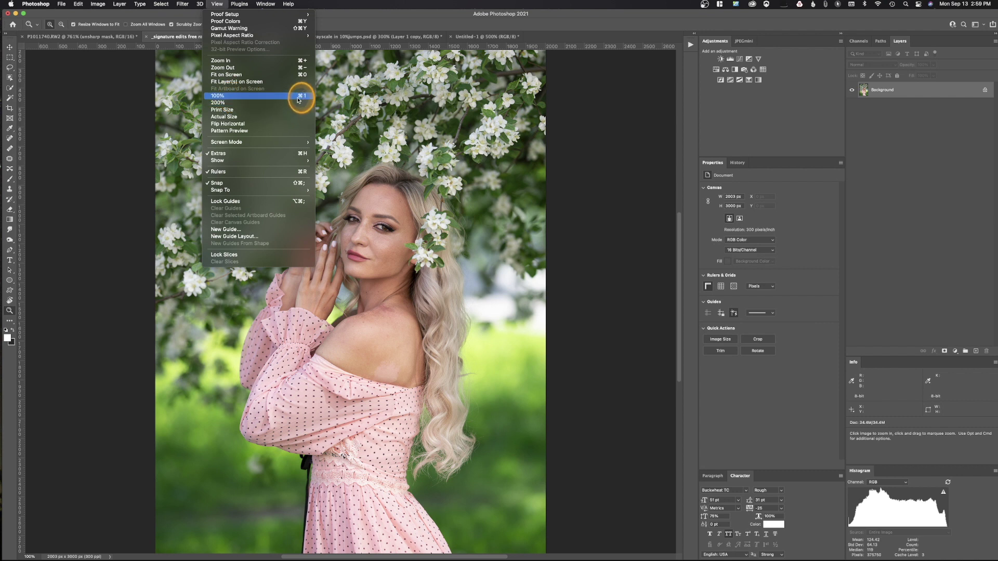
{"action": "left_click", "coordinate": [298, 99]}
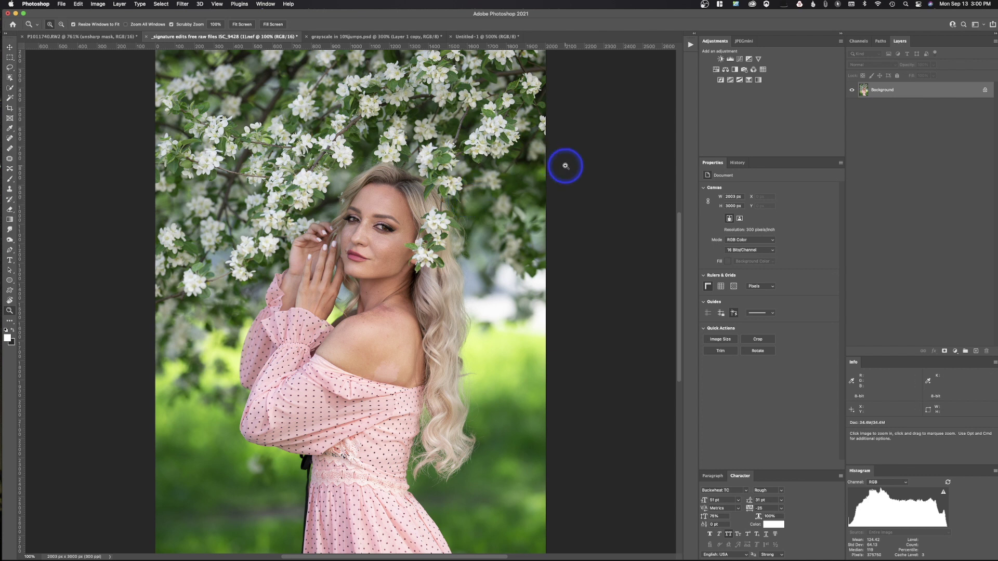
{"action": "left_click", "coordinate": [183, 3]}
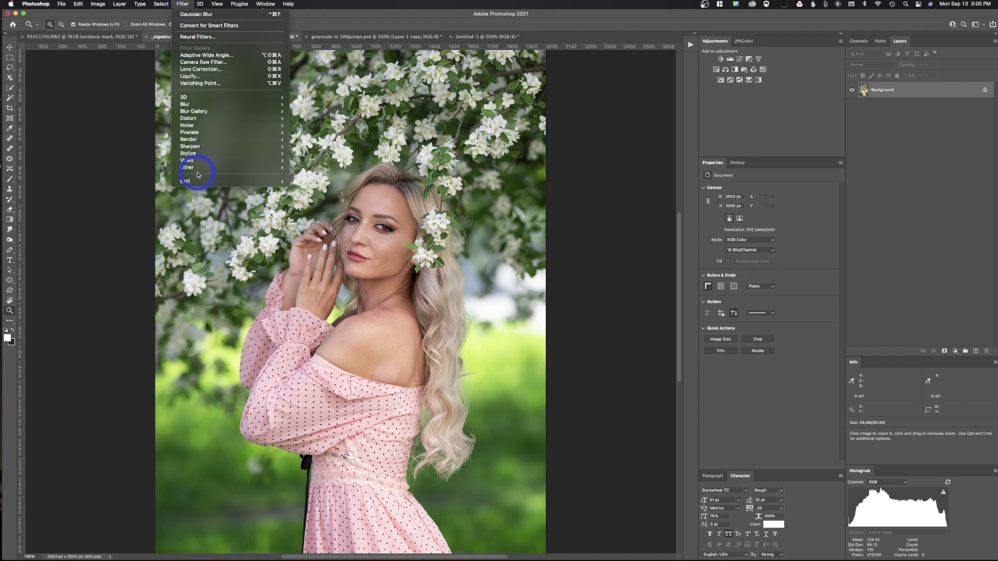
{"action": "mouse_move", "coordinate": [198, 168]}
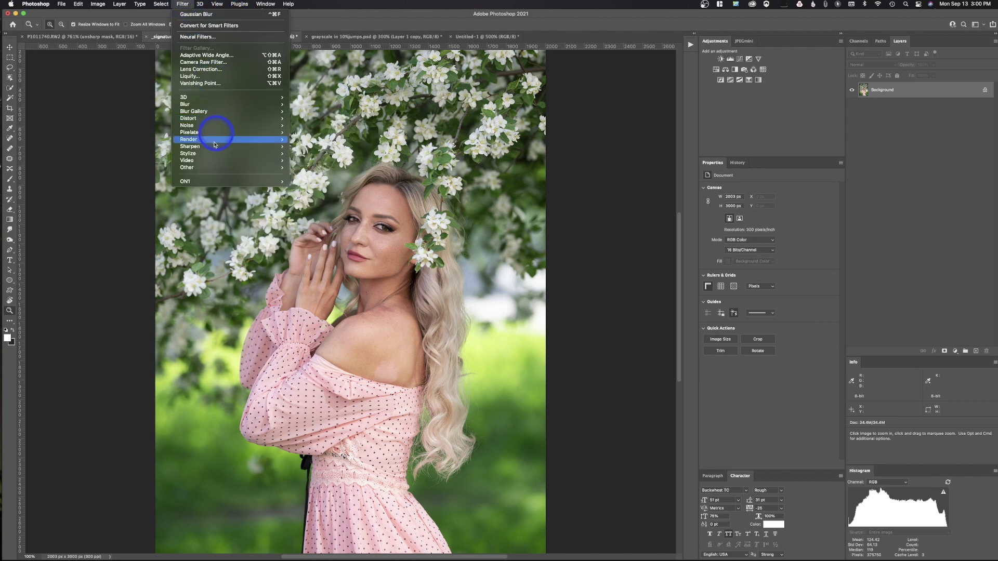
{"action": "mouse_move", "coordinate": [216, 146]}
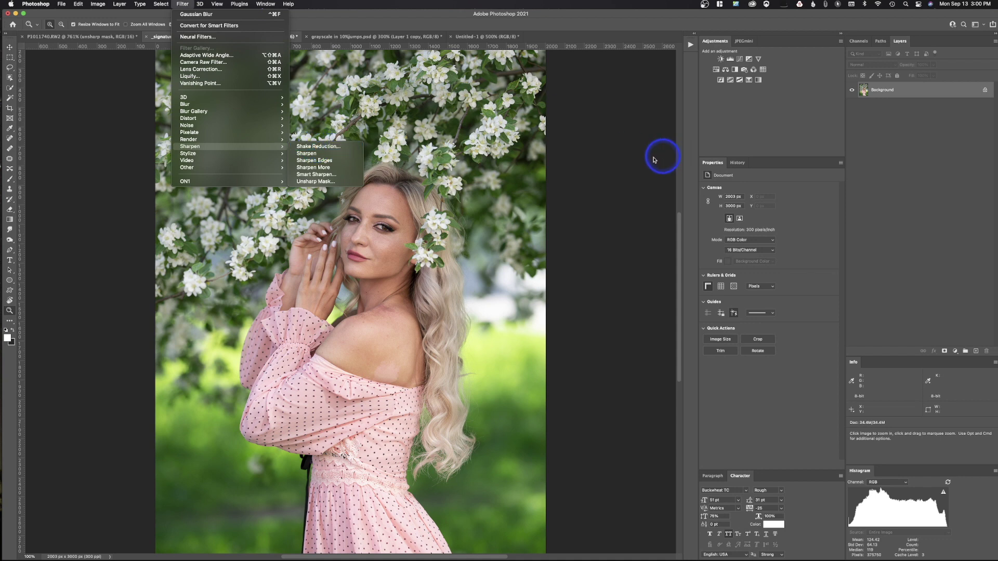
{"action": "left_click", "coordinate": [607, 151]}
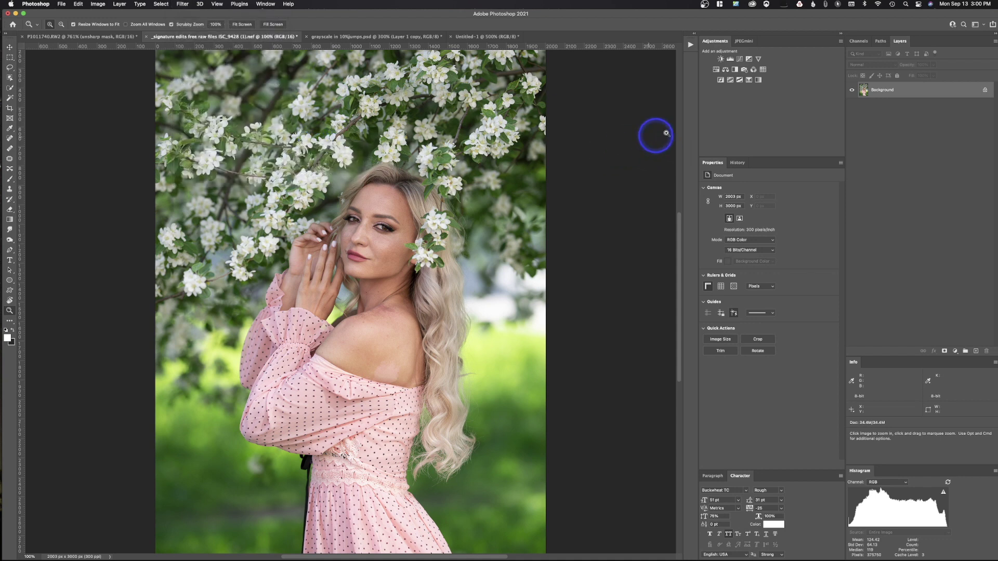
Step: Duplicate the portrait's Background layer to make five copies above it
{"action": "left_click", "coordinate": [882, 95]}
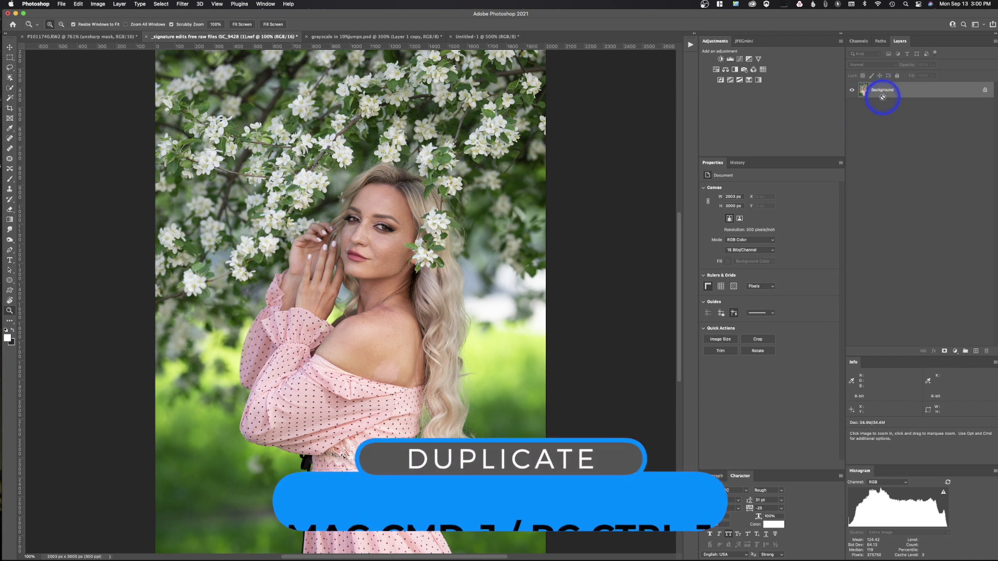
{"action": "key", "text": "super+j"}
{"action": "key", "text": "super+j"}
{"action": "key", "text": "super+j"}
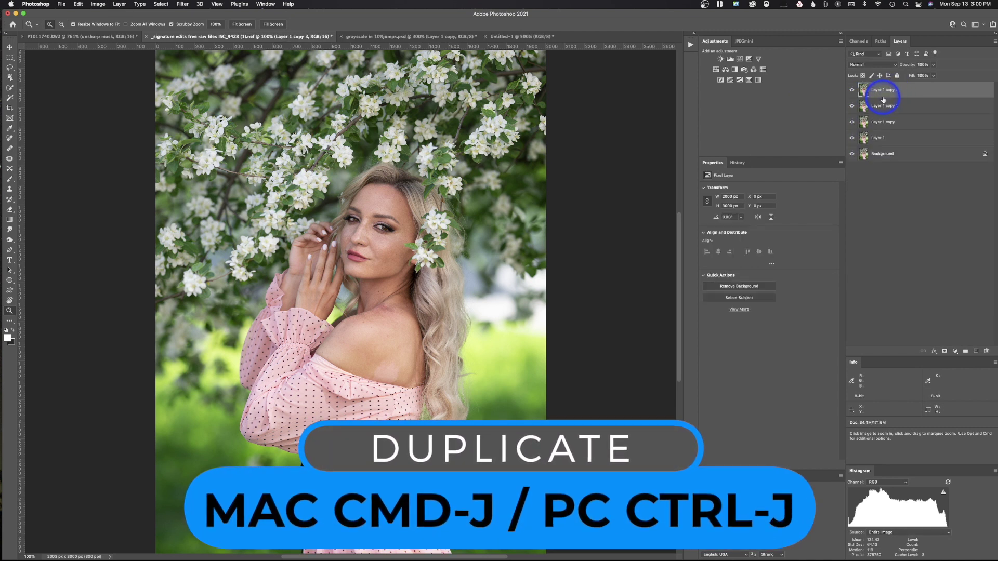
{"action": "key", "text": "super+j"}
Step: Hide the four upper copies of the portrait layer and rename the lowest copy "Unsharp Mask"
{"action": "left_click_drag", "start_coordinate": [845, 91], "coordinate": [861, 154]}
{"action": "double_click", "coordinate": [878, 154]}
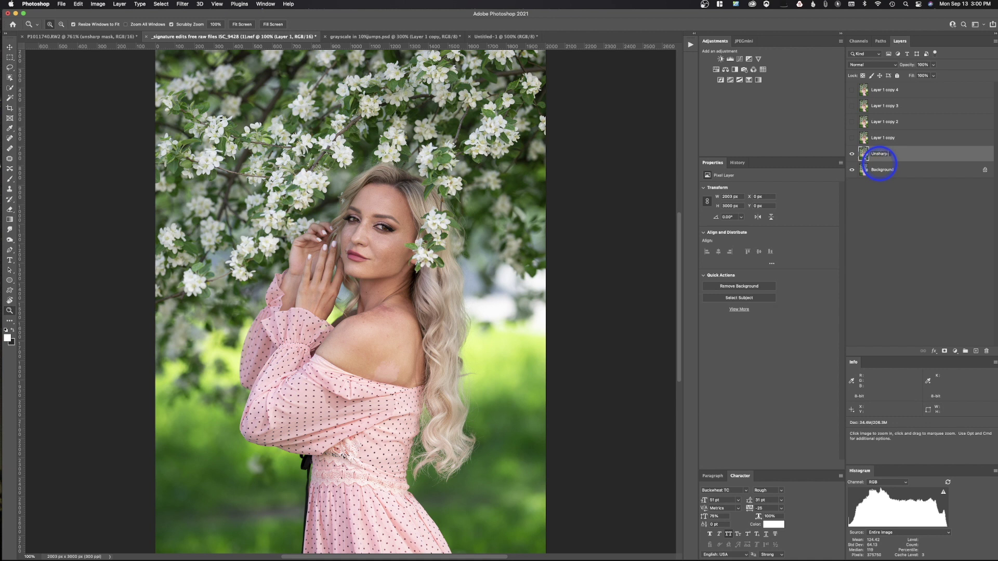
{"action": "type", "text": "Unsharp Mask"}
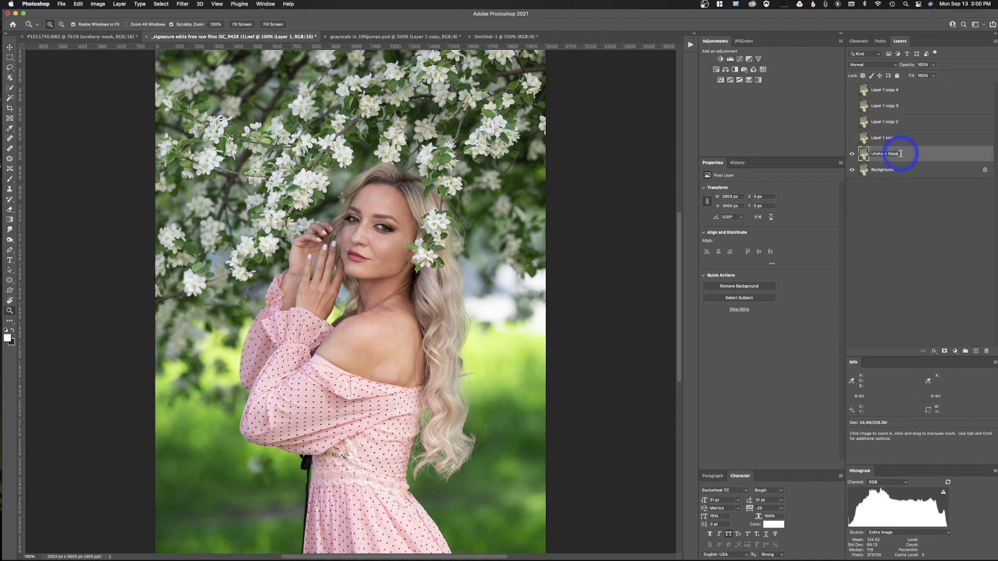
{"action": "key", "text": "Return"}
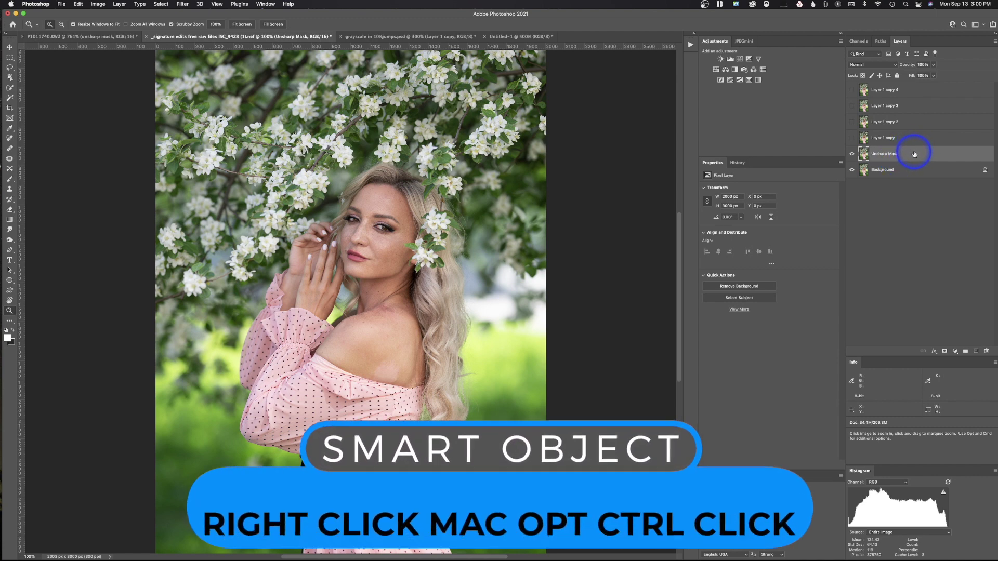
Step: Convert the Unsharp Mask layer to a smart object and open the Unsharp Mask filter for it
{"action": "right_click", "coordinate": [914, 154]}
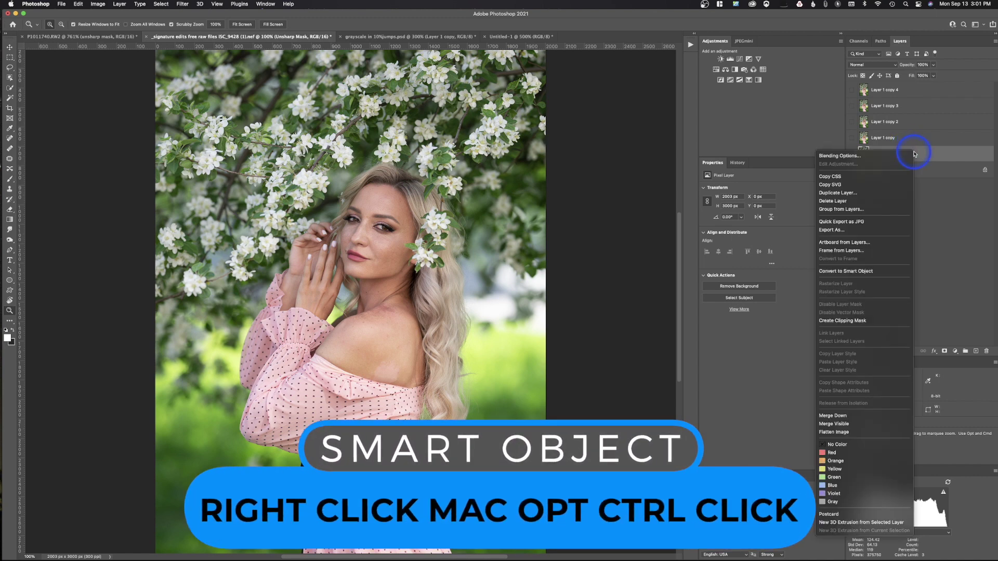
{"action": "left_click", "coordinate": [871, 272]}
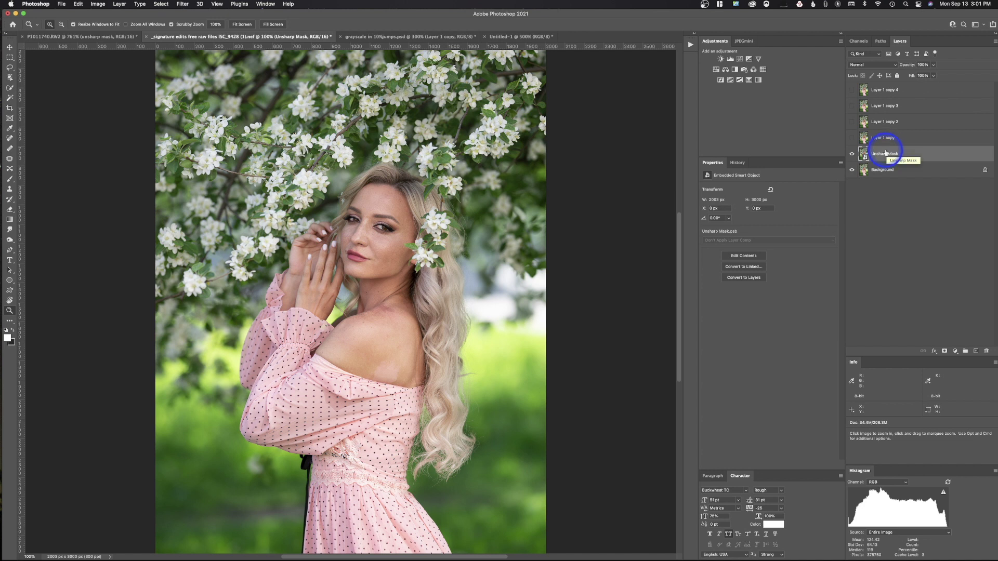
{"action": "left_click", "coordinate": [183, 4]}
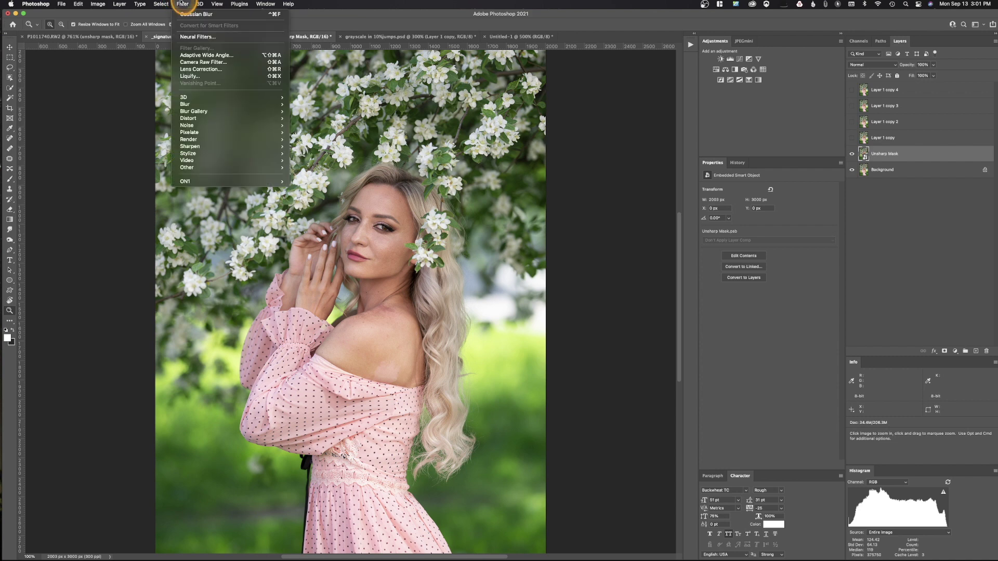
{"action": "mouse_move", "coordinate": [260, 147]}
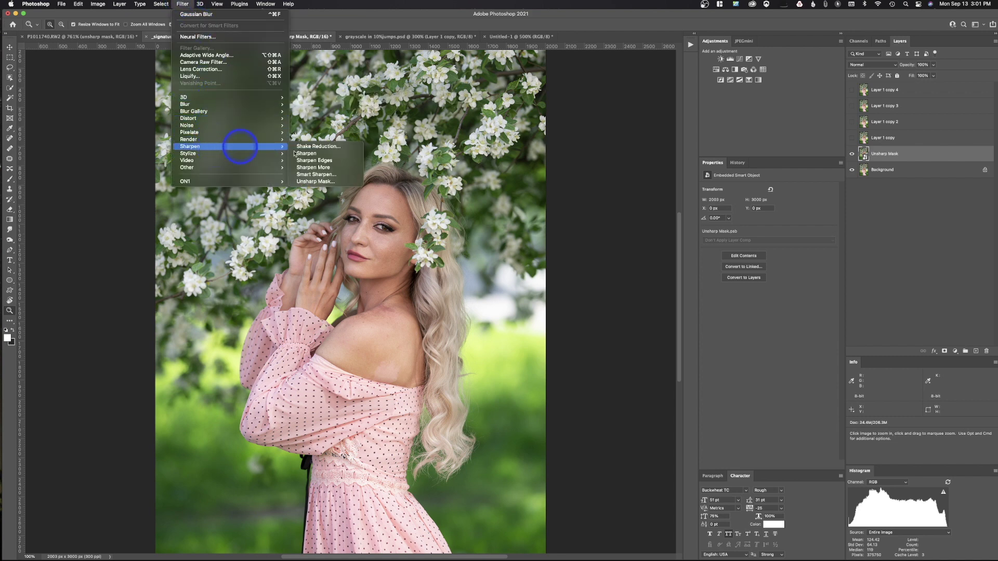
{"action": "left_click", "coordinate": [319, 182]}
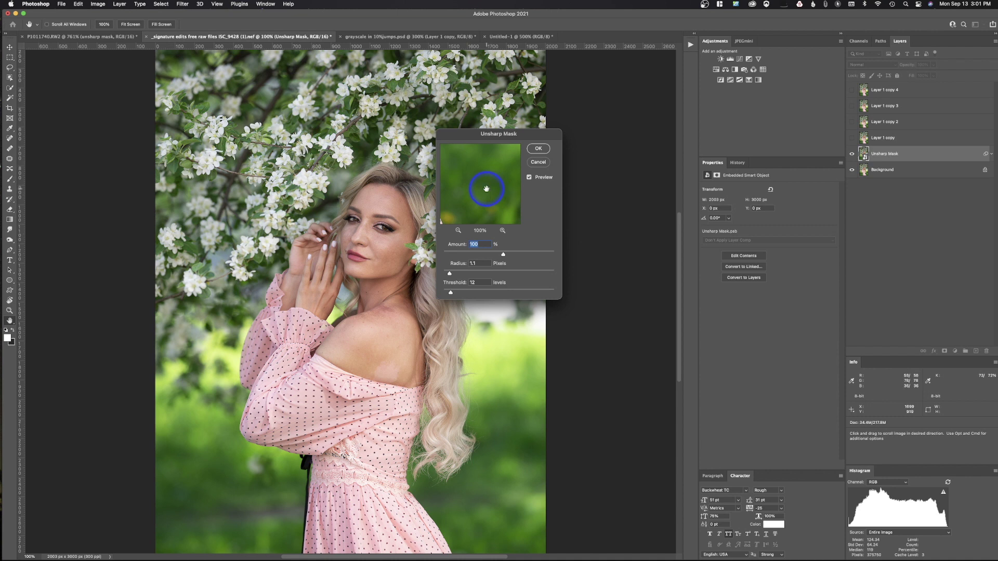
Step: Centre the filter's preview on the woman's face and compare the portrait with and without the sharpening
{"action": "mouse_move", "coordinate": [470, 200]}
{"action": "left_mouse_down"}
{"action": "mouse_move", "coordinate": [522, 167]}
{"action": "mouse_move", "coordinate": [494, 182]}
{"action": "mouse_move", "coordinate": [541, 222]}
{"action": "mouse_move", "coordinate": [471, 216]}
{"action": "left_mouse_up"}
{"action": "left_click_drag", "start_coordinate": [472, 155], "coordinate": [461, 229]}
{"action": "left_click_drag", "start_coordinate": [485, 172], "coordinate": [506, 208]}
{"action": "mouse_move", "coordinate": [499, 173]}
{"action": "left_mouse_down"}
{"action": "mouse_move", "coordinate": [501, 165]}
{"action": "mouse_move", "coordinate": [490, 190]}
{"action": "left_mouse_up"}
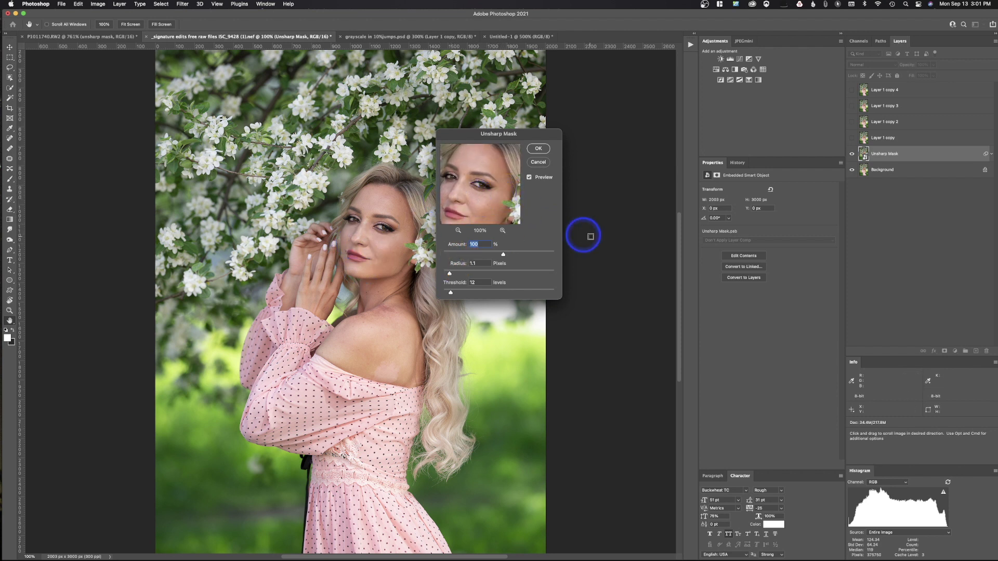
{"action": "left_click_drag", "start_coordinate": [462, 168], "coordinate": [467, 198]}
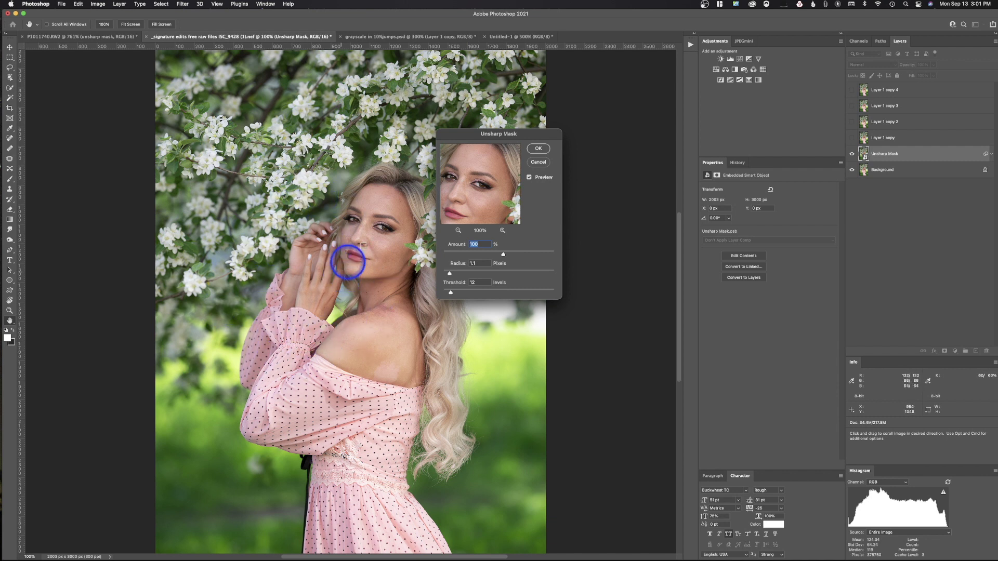
{"action": "left_click", "coordinate": [530, 177]}
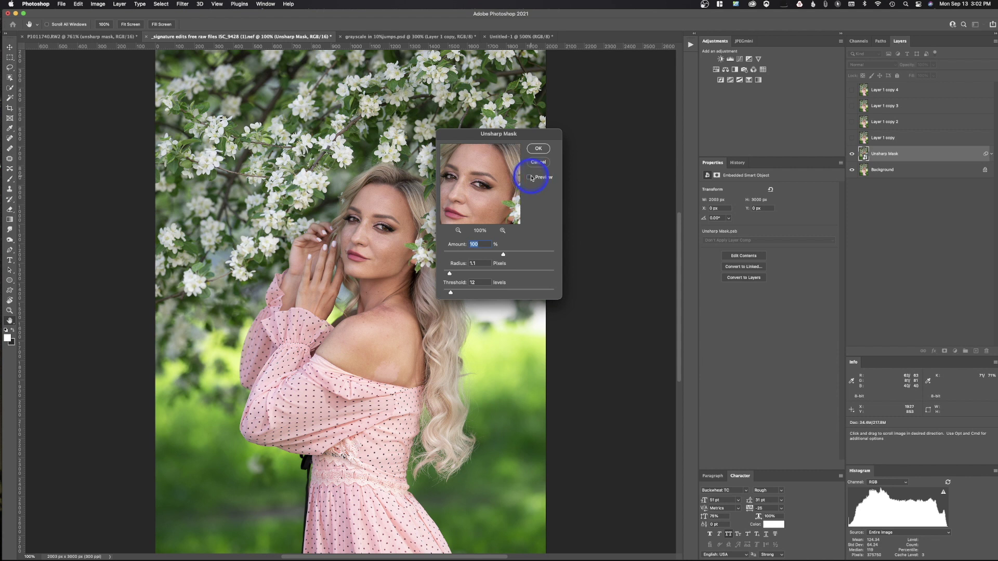
{"action": "left_click", "coordinate": [530, 177]}
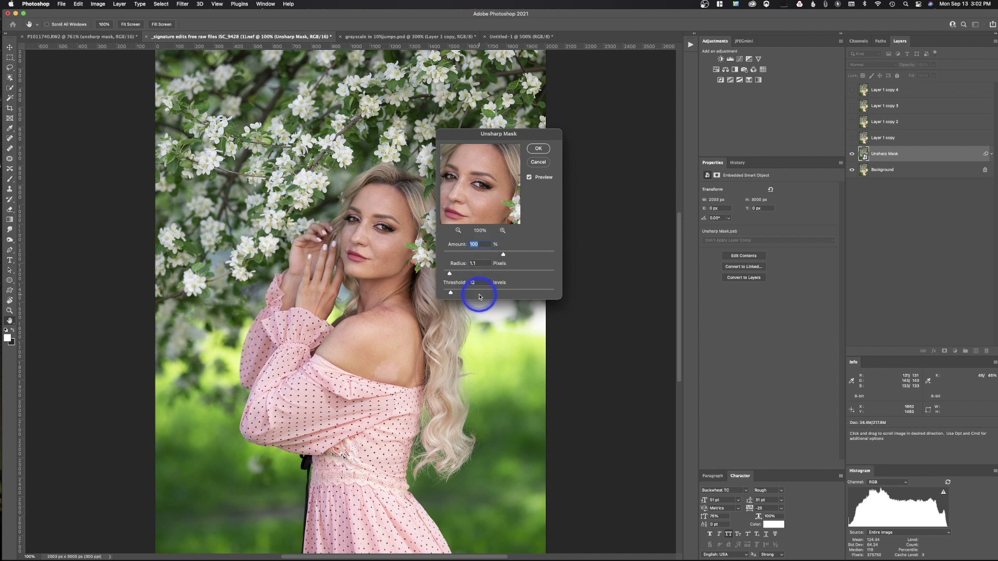
Step: Adjust the Unsharp Mask threshold to 15 levels to keep the skin smooth
{"action": "left_click_drag", "start_coordinate": [451, 294], "coordinate": [436, 292]}
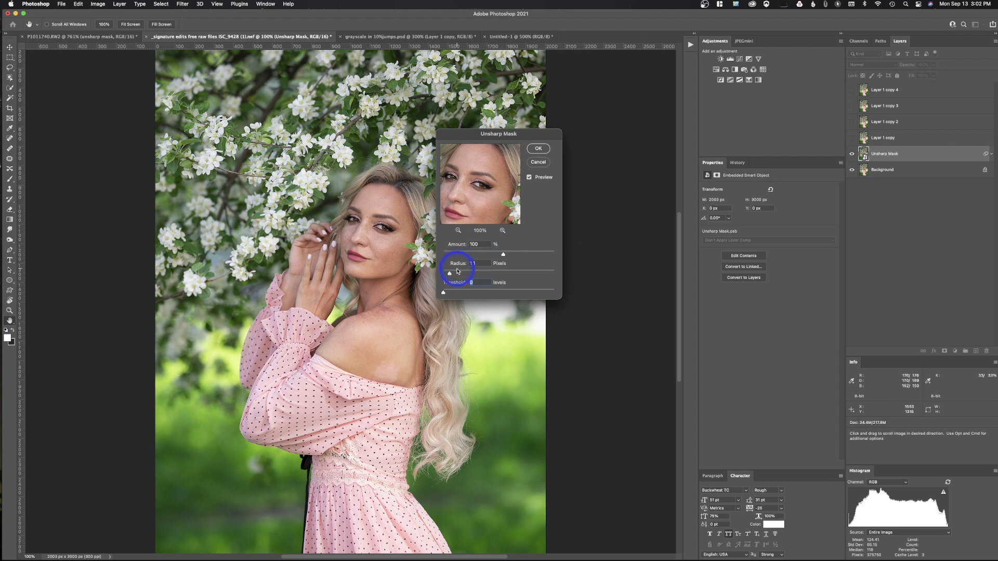
{"action": "left_click_drag", "start_coordinate": [444, 292], "coordinate": [451, 294]}
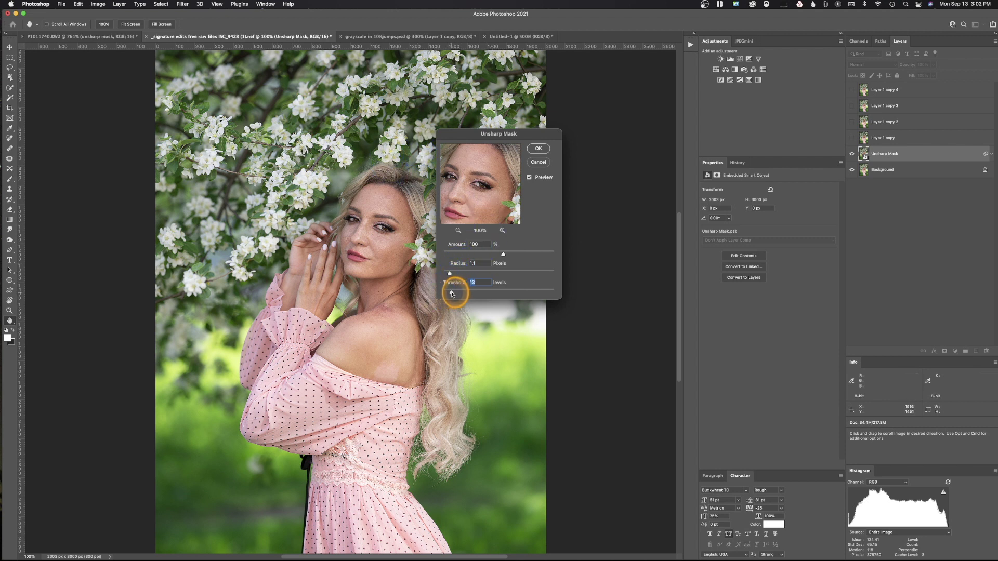
{"action": "left_click_drag", "start_coordinate": [454, 293], "coordinate": [453, 292]}
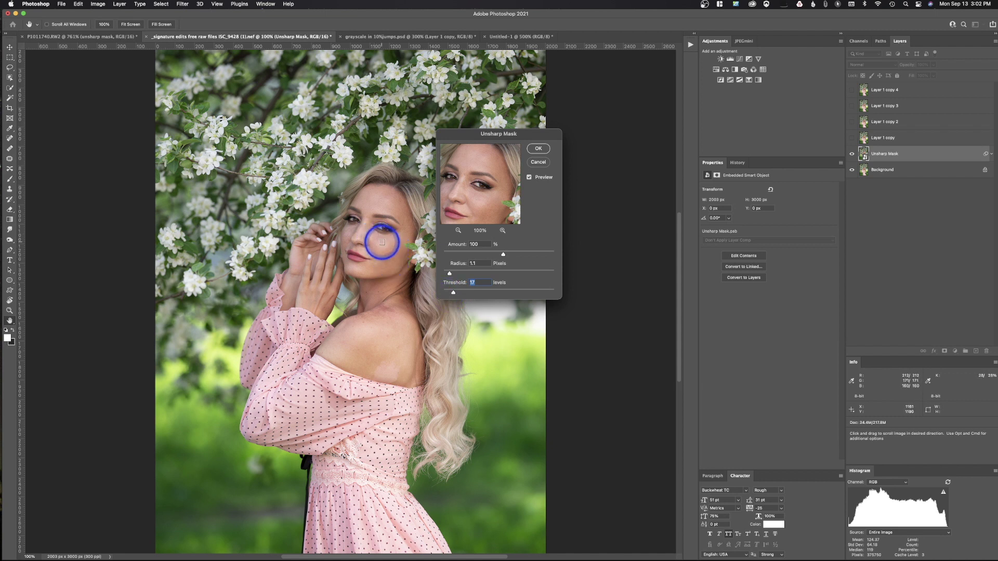
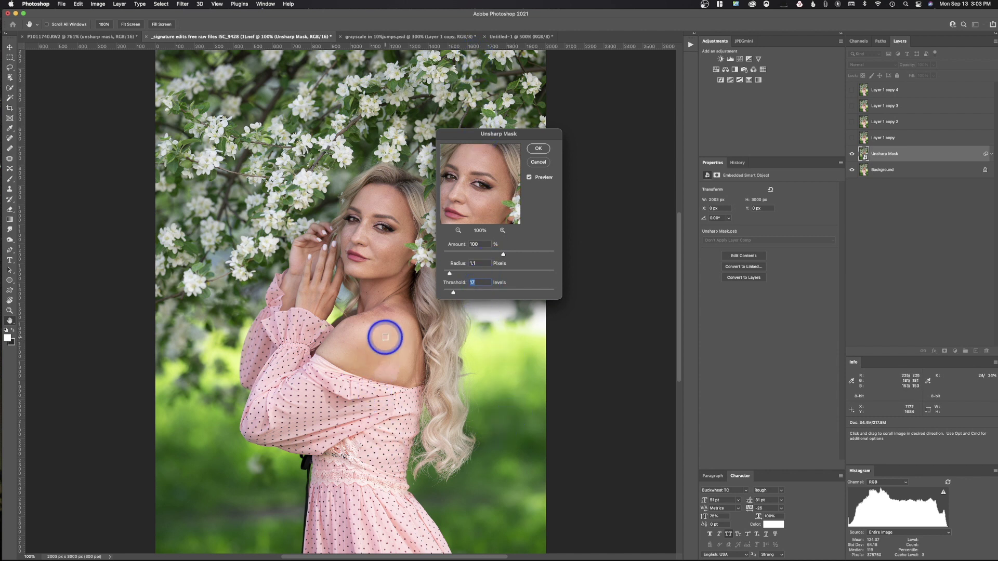
{"action": "left_click_drag", "start_coordinate": [453, 292], "coordinate": [453, 294]}
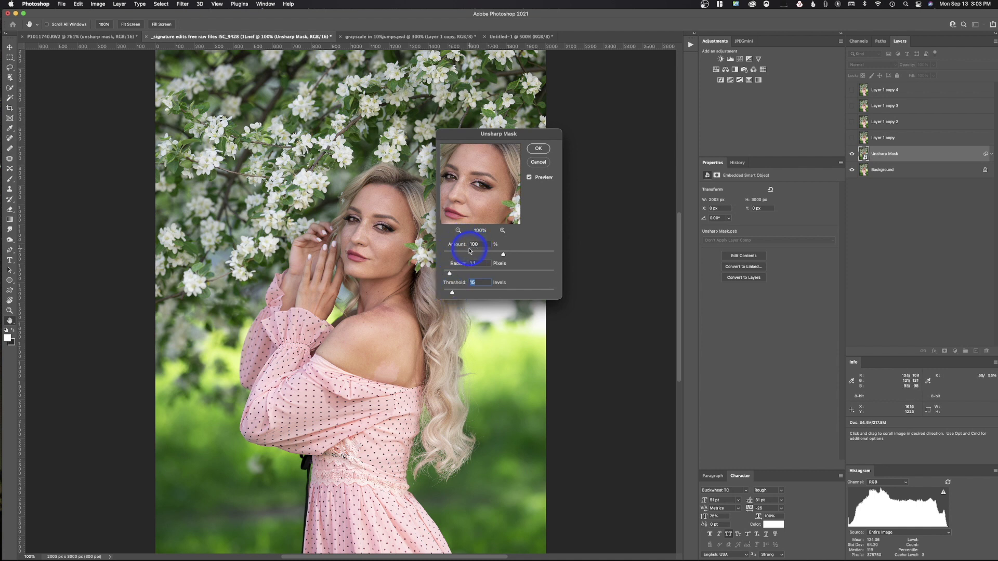
Step: Try weaker and stronger sharpening amounts, then set the Unsharp Mask amount to 74% and apply the filter
{"action": "left_click_drag", "start_coordinate": [503, 255], "coordinate": [456, 255]}
{"action": "left_click_drag", "start_coordinate": [456, 255], "coordinate": [521, 256]}
{"action": "type", "text": "100"}
{"action": "left_click_drag", "start_coordinate": [503, 256], "coordinate": [488, 259]}
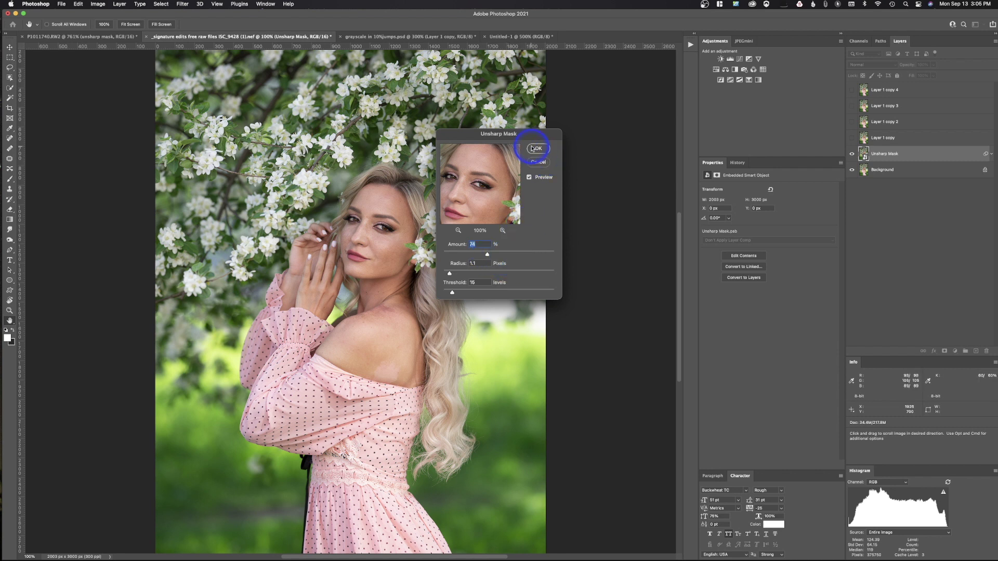
{"action": "left_click", "coordinate": [535, 149]}
Step: Compare the face at 300% magnification with the Unsharp Mask layer hidden and shown, then return to 100%
{"action": "key", "text": "z"}
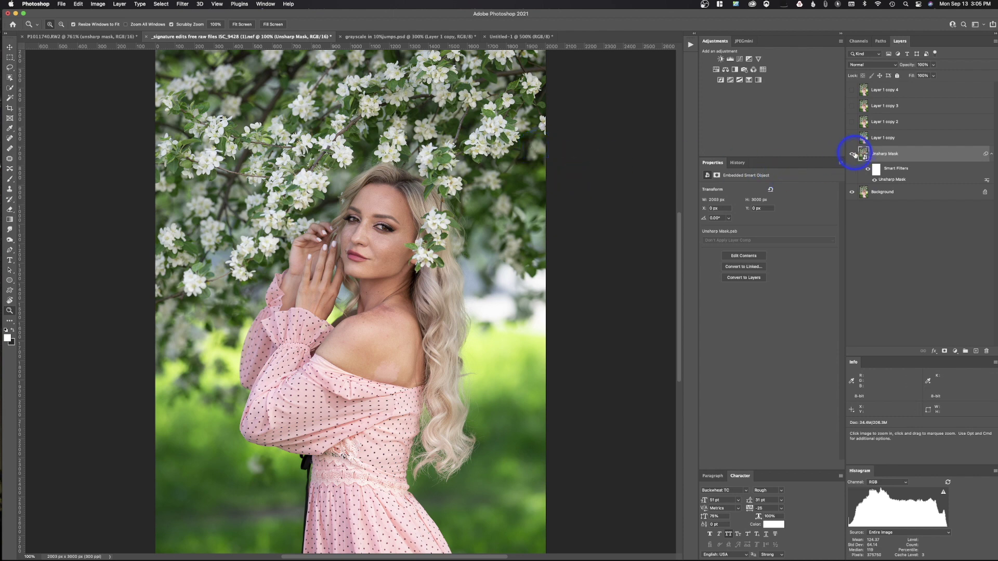
{"action": "key", "text": "super+equal"}
{"action": "key", "text": "super+equal"}
{"action": "left_click_drag", "start_coordinate": [596, 182], "coordinate": [514, 310]}
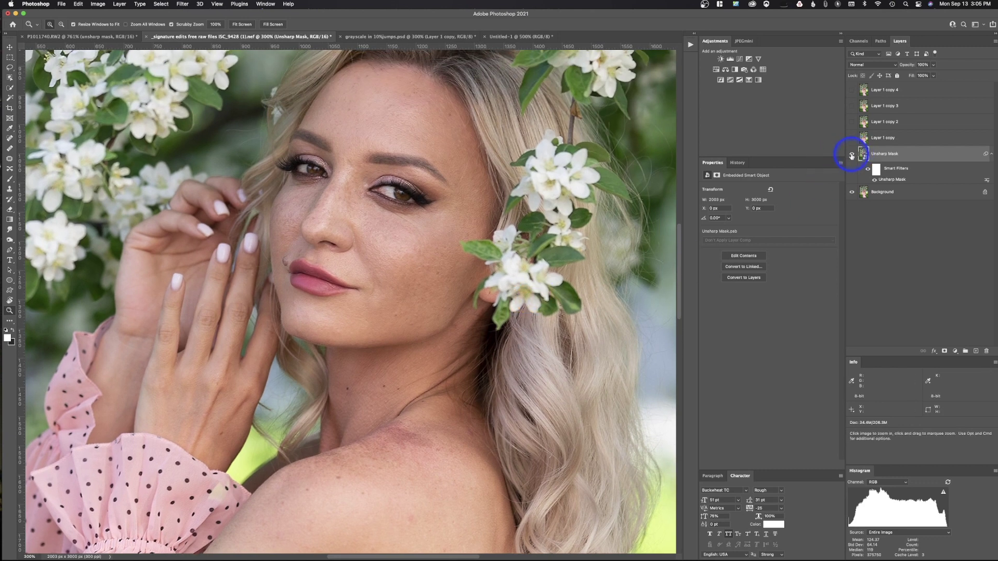
{"action": "left_click", "coordinate": [852, 154]}
{"action": "left_click", "coordinate": [851, 155]}
{"action": "left_click", "coordinate": [852, 154]}
{"action": "left_click", "coordinate": [852, 155]}
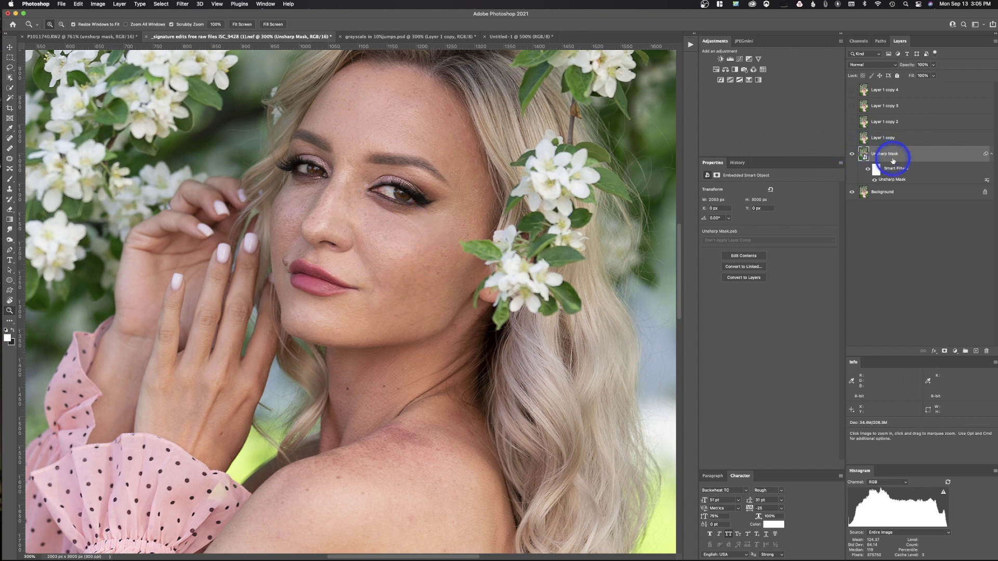
{"action": "key", "text": "super+1"}
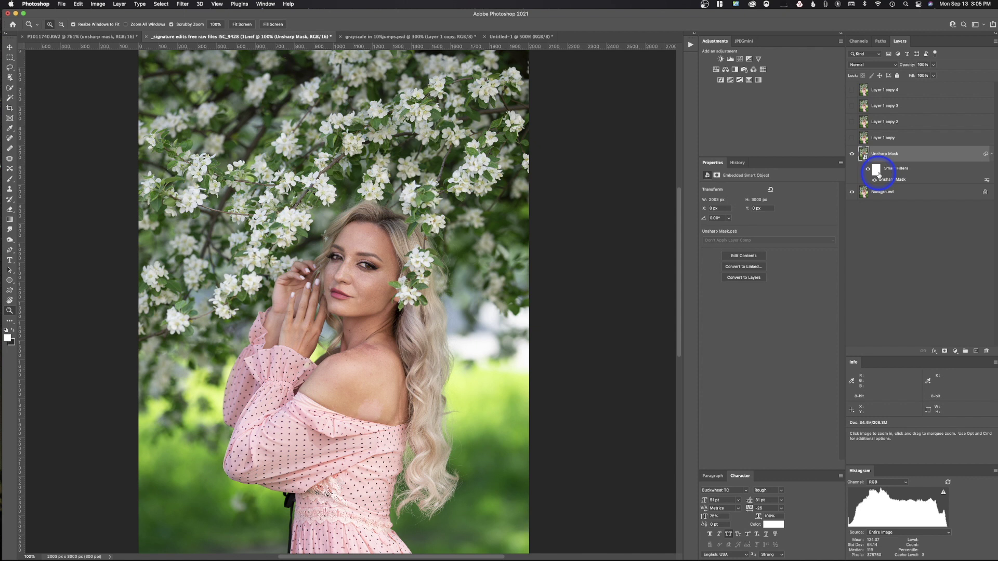
Step: Paint black with a large brush on the smart filter mask over the woman's shoulder and the blurred lower background
{"action": "left_click", "coordinate": [876, 172]}
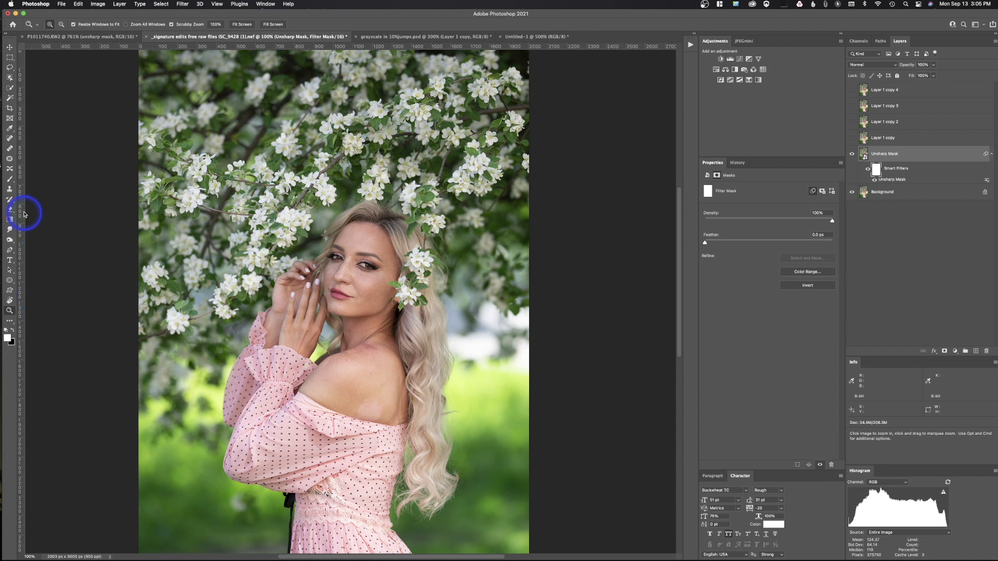
{"action": "left_click", "coordinate": [10, 179]}
{"action": "left_click", "coordinate": [13, 330]}
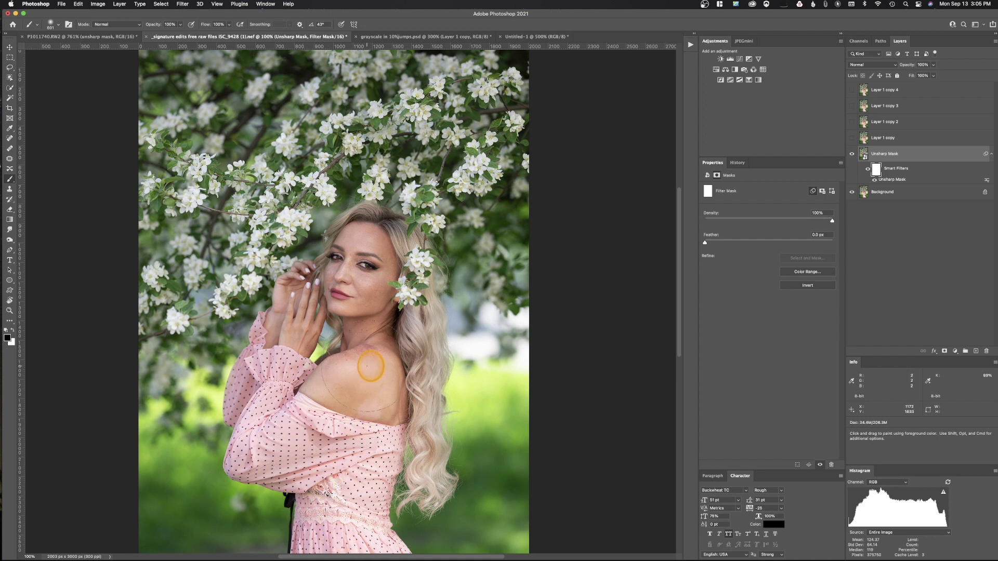
{"action": "mouse_move", "coordinate": [306, 351]}
{"action": "left_mouse_down"}
{"action": "mouse_move", "coordinate": [359, 428]}
{"action": "mouse_move", "coordinate": [387, 410]}
{"action": "mouse_move", "coordinate": [379, 345]}
{"action": "mouse_move", "coordinate": [381, 383]}
{"action": "mouse_move", "coordinate": [456, 475]}
{"action": "left_mouse_up"}
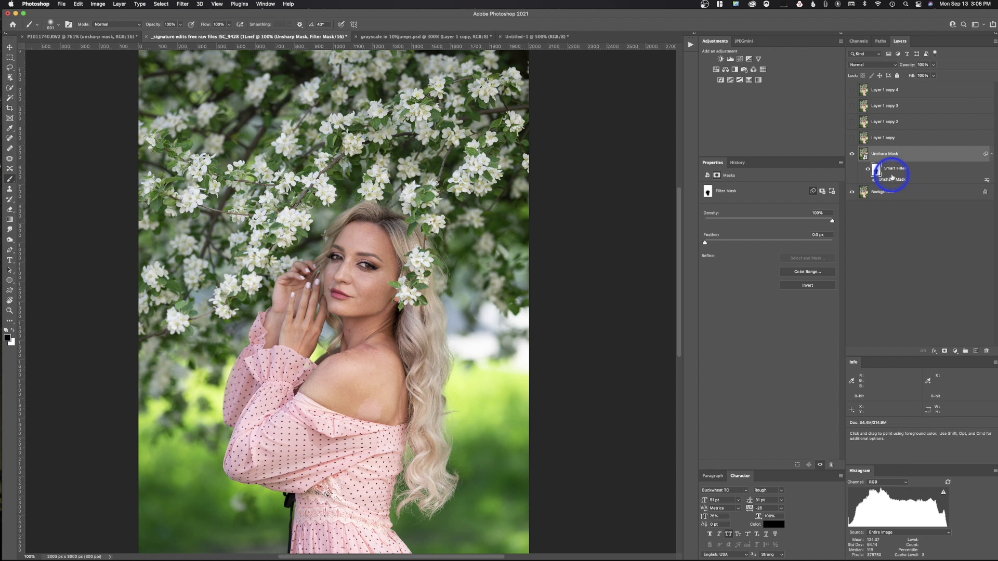
{"action": "mouse_move", "coordinate": [255, 525]}
{"action": "left_mouse_down"}
{"action": "mouse_move", "coordinate": [184, 523]}
{"action": "mouse_move", "coordinate": [162, 503]}
{"action": "mouse_move", "coordinate": [164, 457]}
{"action": "mouse_move", "coordinate": [384, 546]}
{"action": "mouse_move", "coordinate": [475, 552]}
{"action": "mouse_move", "coordinate": [457, 523]}
{"action": "mouse_move", "coordinate": [518, 518]}
{"action": "mouse_move", "coordinate": [522, 422]}
{"action": "mouse_move", "coordinate": [500, 333]}
{"action": "mouse_move", "coordinate": [508, 245]}
{"action": "left_mouse_up"}
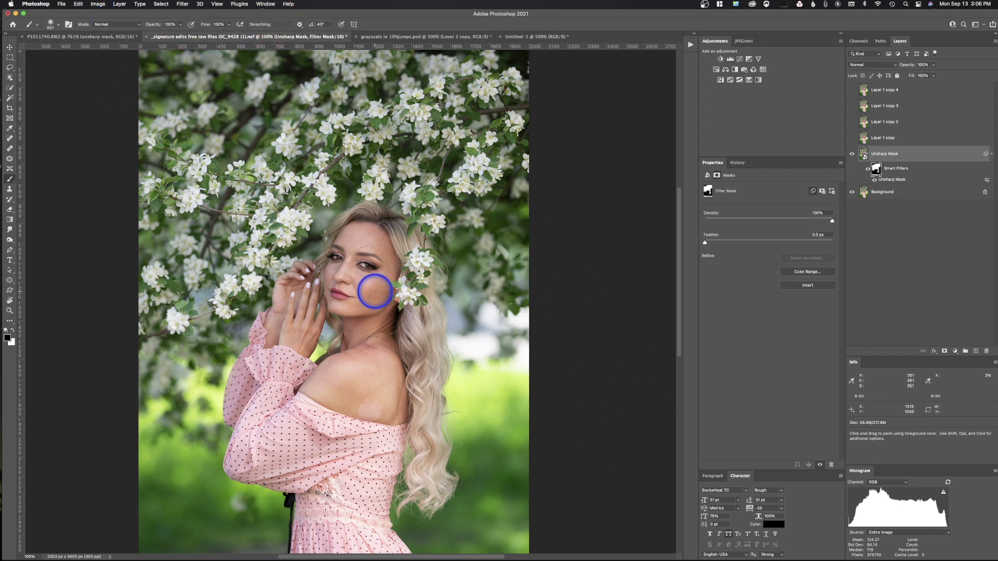
Step: Paint black with a smaller brush on the filter mask over the skin of the cheeks, forehead and hands
{"action": "left_click_drag", "start_coordinate": [366, 285], "coordinate": [344, 286]}
{"action": "left_click_drag", "start_coordinate": [368, 237], "coordinate": [352, 234]}
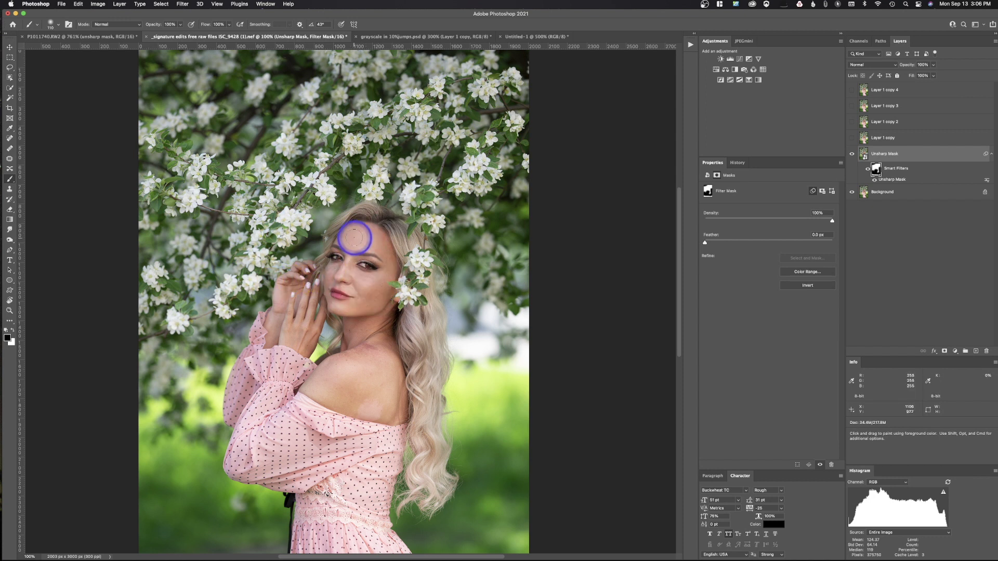
{"action": "left_click", "coordinate": [383, 283]}
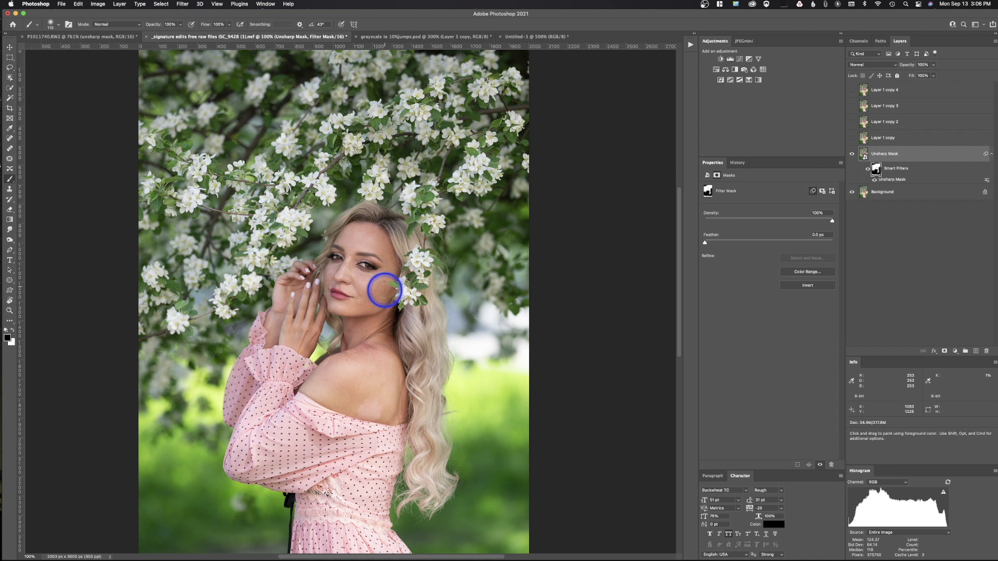
{"action": "mouse_move", "coordinate": [351, 276]}
{"action": "left_mouse_down"}
{"action": "mouse_move", "coordinate": [333, 283]}
{"action": "mouse_move", "coordinate": [362, 286]}
{"action": "left_mouse_up"}
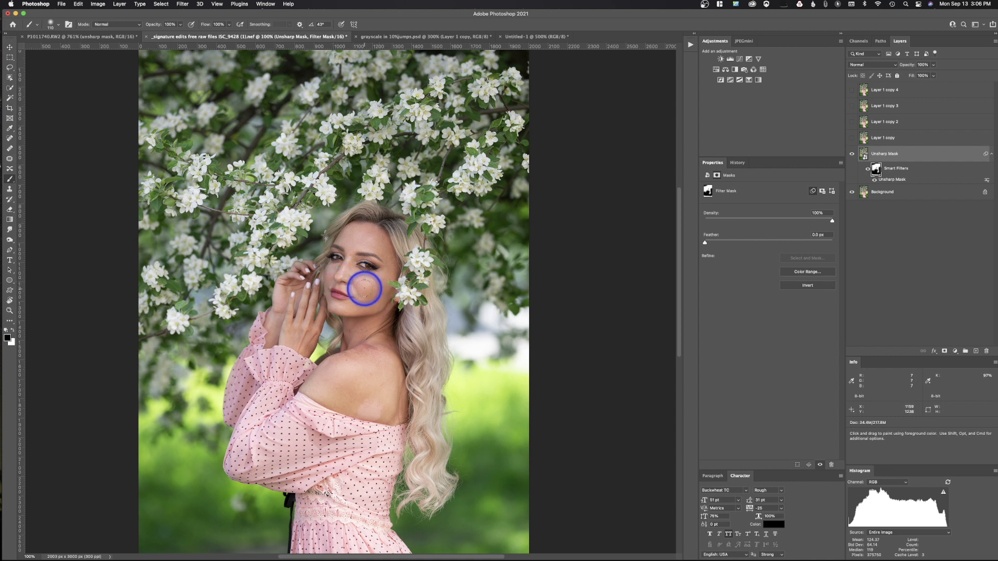
{"action": "mouse_move", "coordinate": [291, 297]}
{"action": "left_mouse_down"}
{"action": "mouse_move", "coordinate": [305, 271]}
{"action": "mouse_move", "coordinate": [320, 314]}
{"action": "mouse_move", "coordinate": [311, 346]}
{"action": "left_mouse_up"}
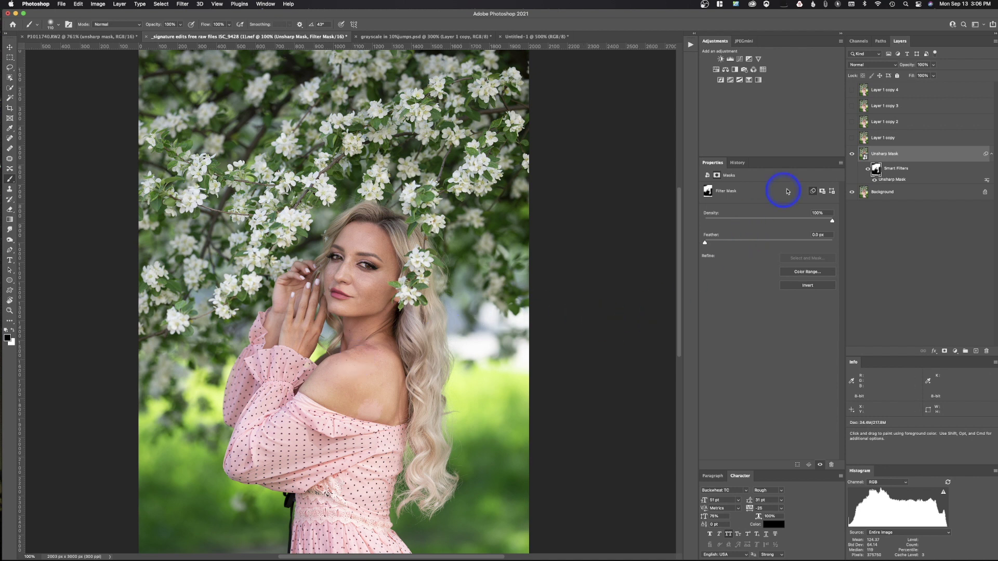
Step: Hide the Unsharp Mask layer, and rename the copy directly above it "smart sharpen" with its visibility on
{"action": "left_click", "coordinate": [851, 154]}
{"action": "left_click", "coordinate": [851, 154]}
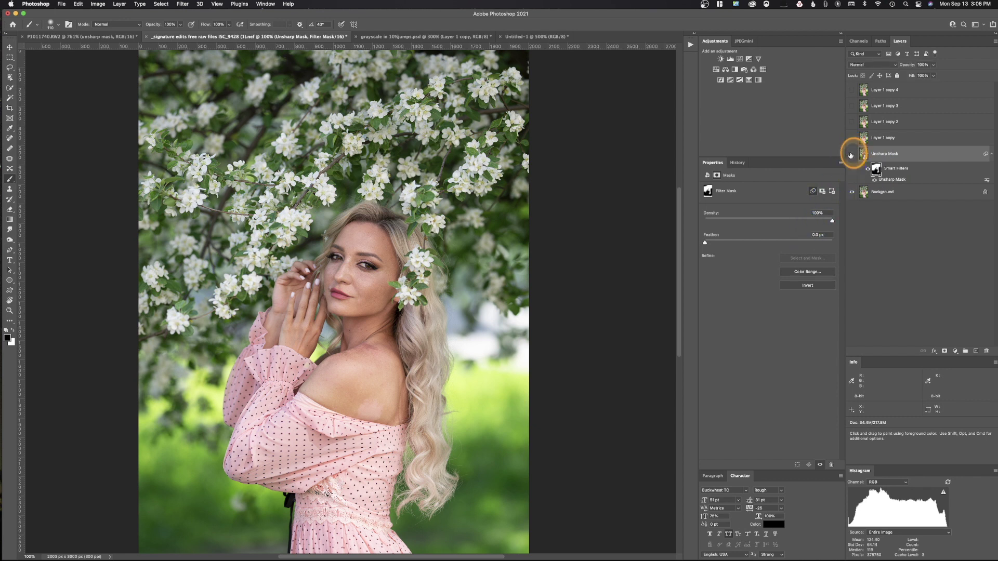
{"action": "double_click", "coordinate": [875, 138]}
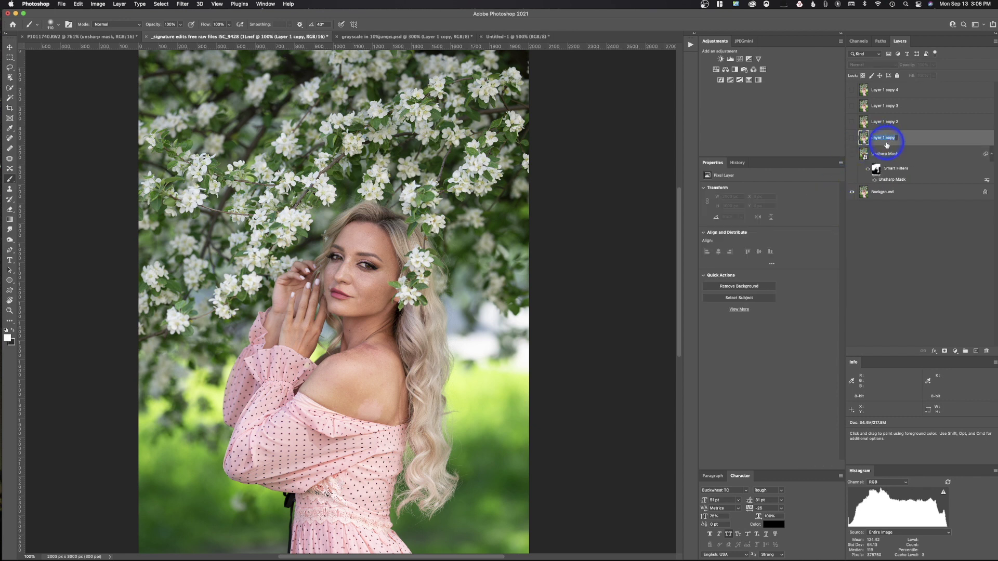
{"action": "type", "text": "smart sharpen"}
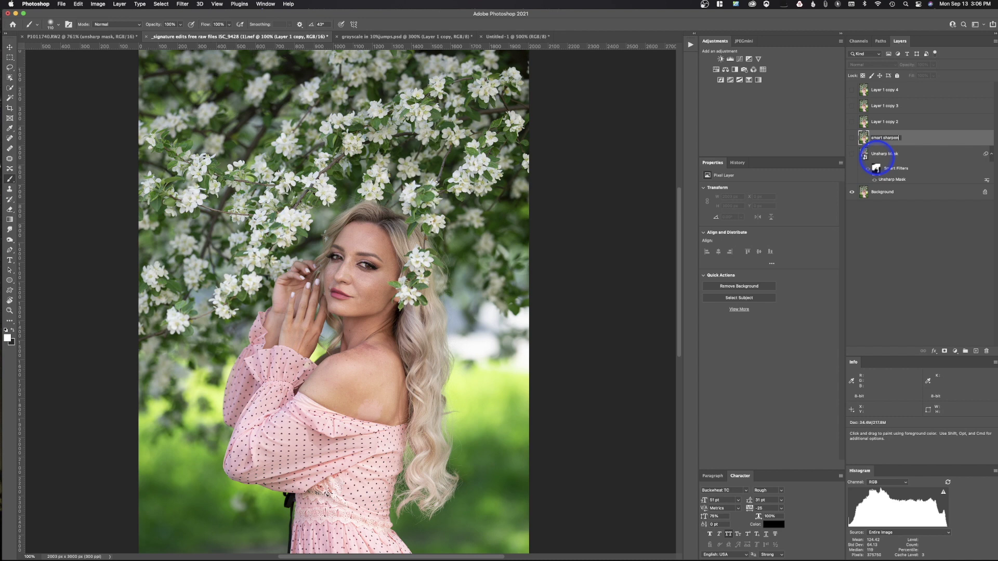
{"action": "left_click", "coordinate": [883, 144]}
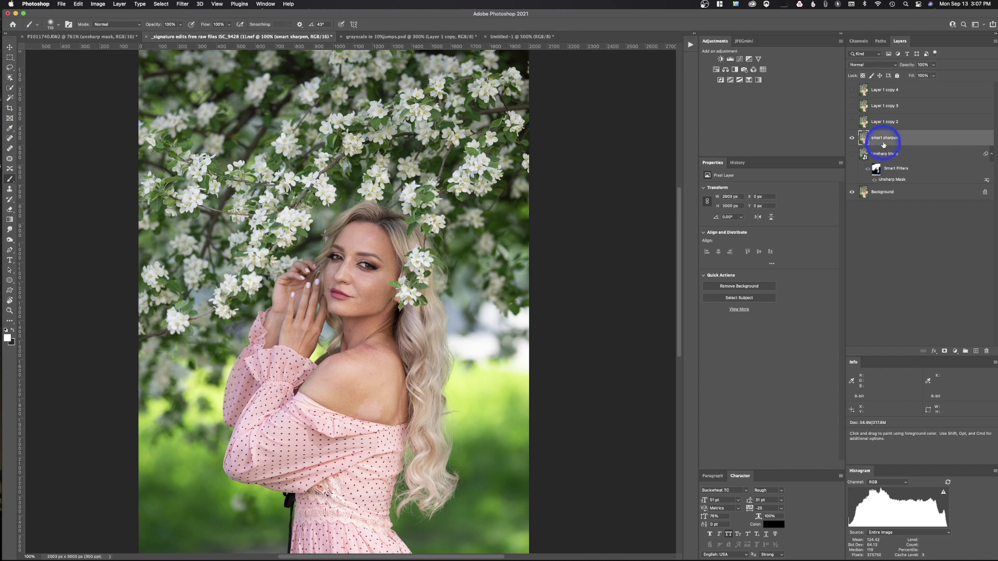
Step: Convert the smart sharpen layer to a smart object and apply Smart Sharpen at 74%, radius 1.1 px, 0% noise reduction, removing Lens Blur
{"action": "right_click", "coordinate": [921, 138]}
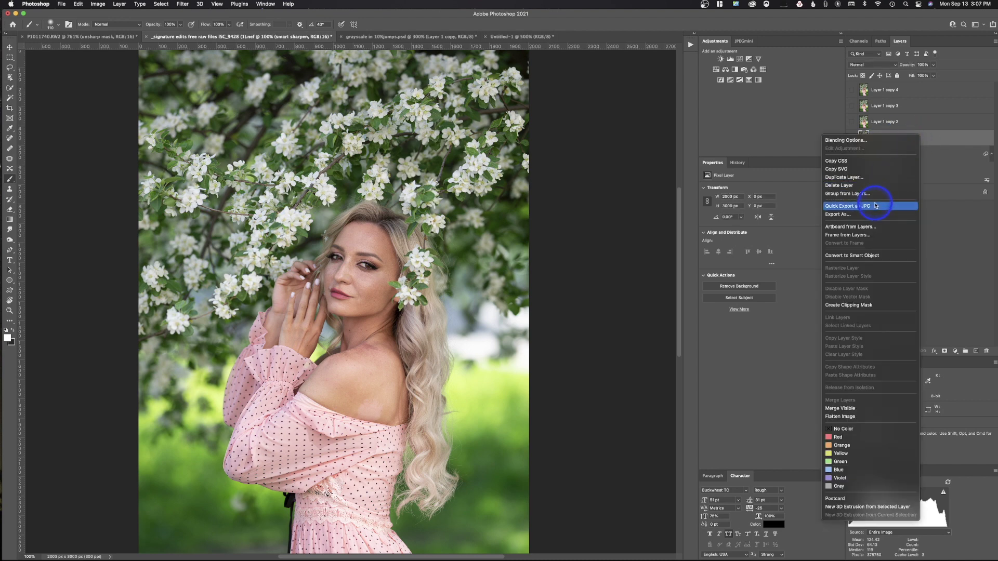
{"action": "left_click", "coordinate": [867, 254]}
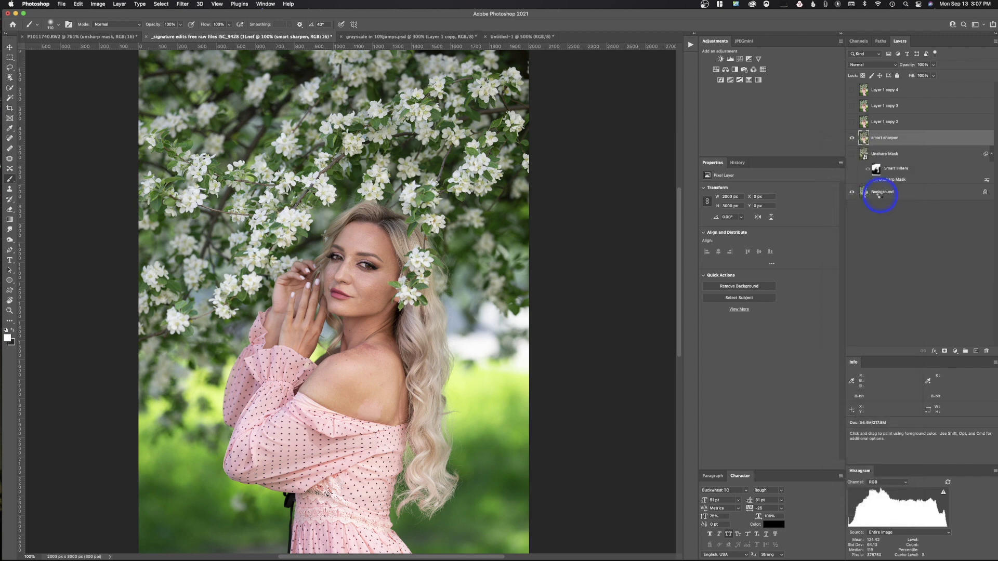
{"action": "left_click", "coordinate": [183, 3]}
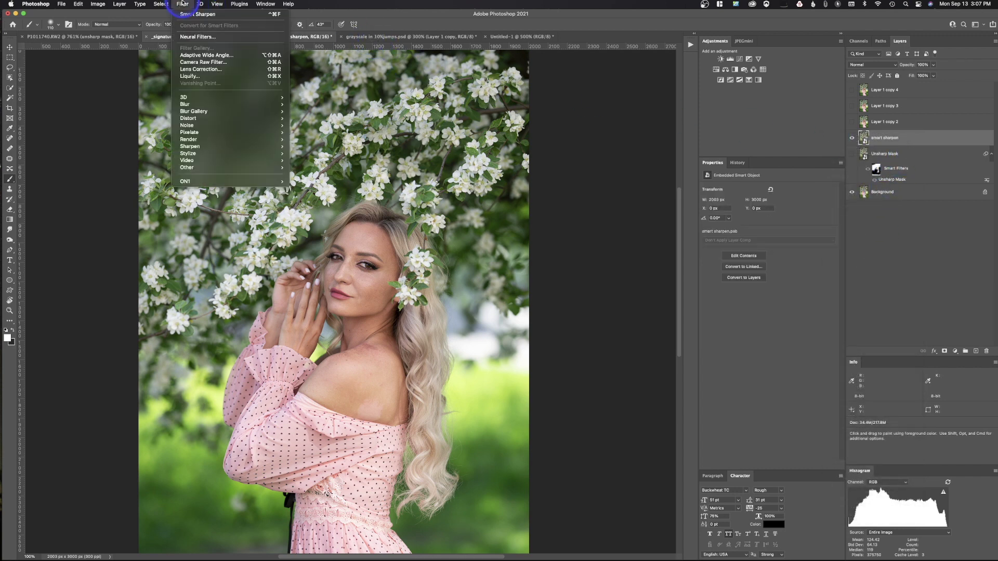
{"action": "mouse_move", "coordinate": [250, 147]}
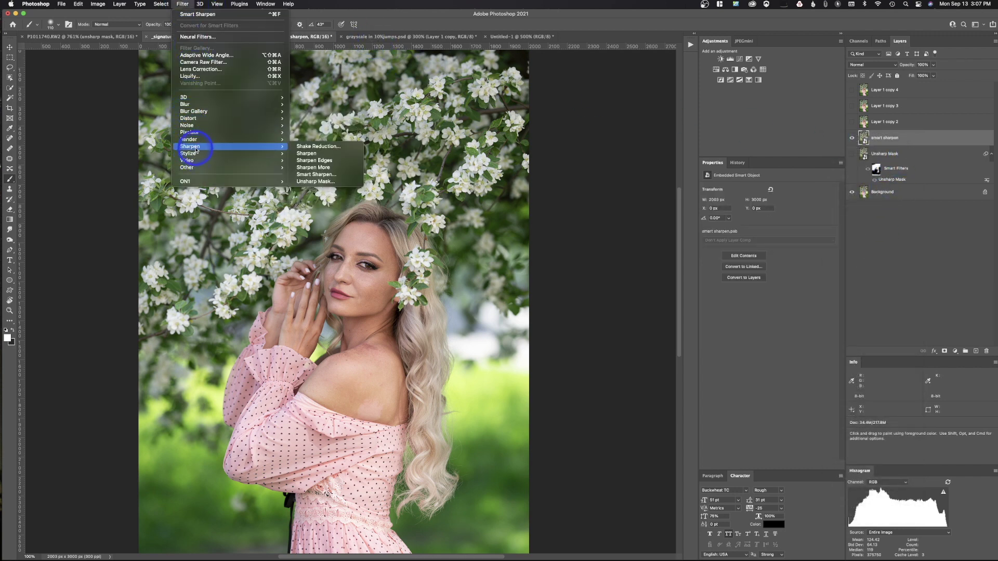
{"action": "left_click", "coordinate": [329, 176]}
{"action": "double_click", "coordinate": [586, 198]}
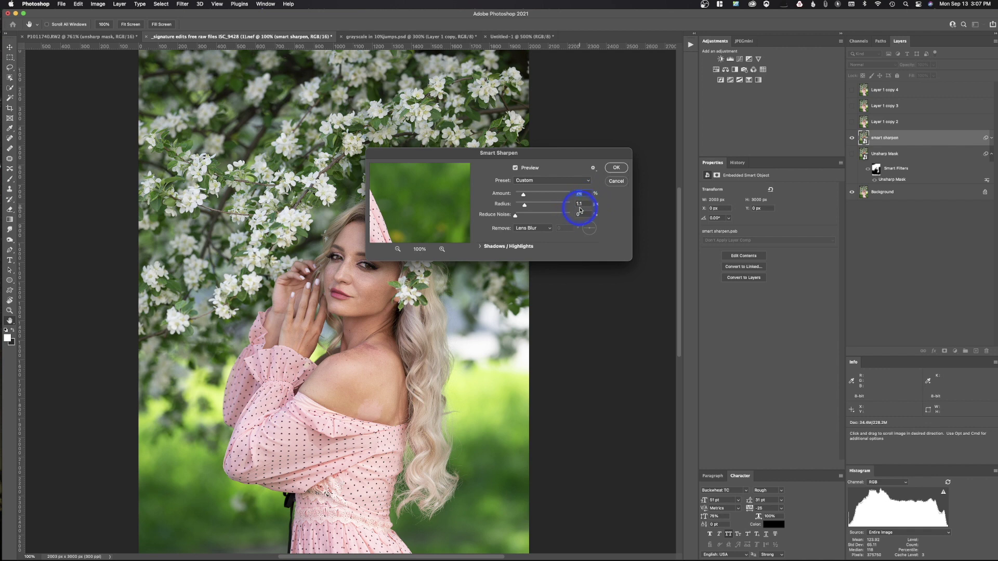
{"action": "left_click", "coordinate": [616, 168]}
Step: Copy the Unsharp Mask layer's painted filter mask onto the smart sharpen layer, replacing its blank filter mask
{"action": "key", "text": "b"}
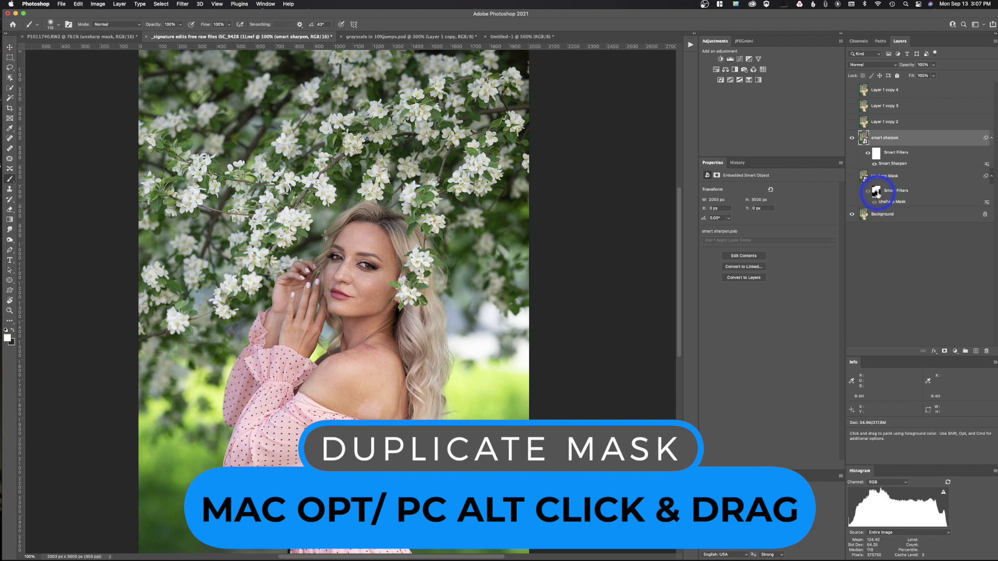
{"action": "left_click_drag", "start_coordinate": [876, 195], "coordinate": [878, 159]}
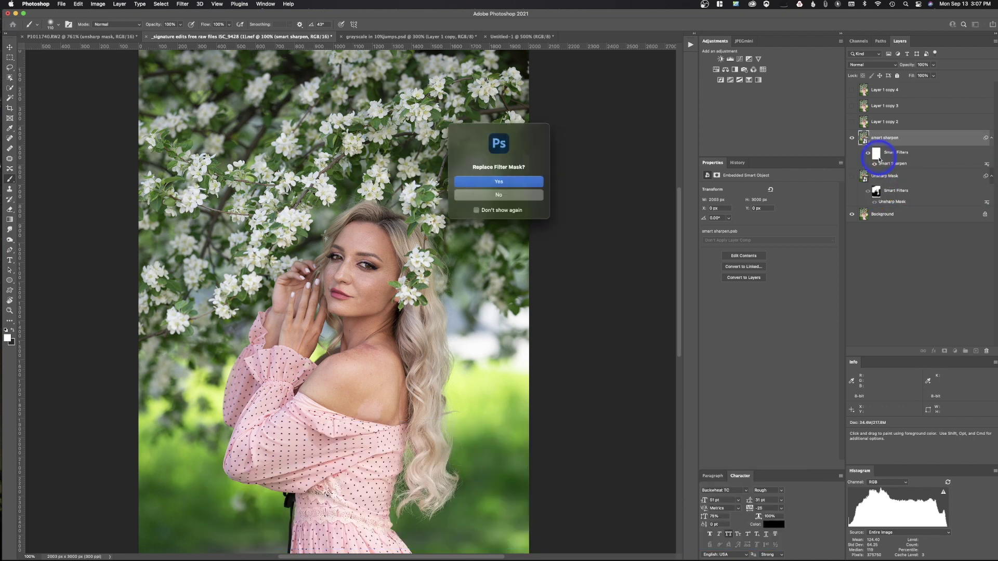
{"action": "left_click", "coordinate": [499, 182]}
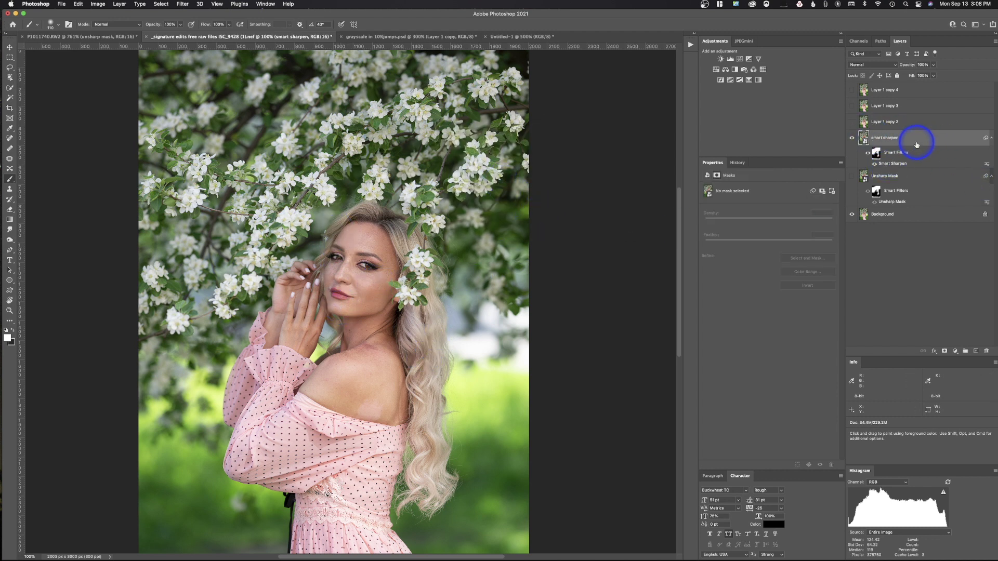
Step: Reopen the Smart Sharpen filter's settings and try raising the amount to about 419%
{"action": "left_click", "coordinate": [889, 166]}
{"action": "double_click", "coordinate": [887, 165]}
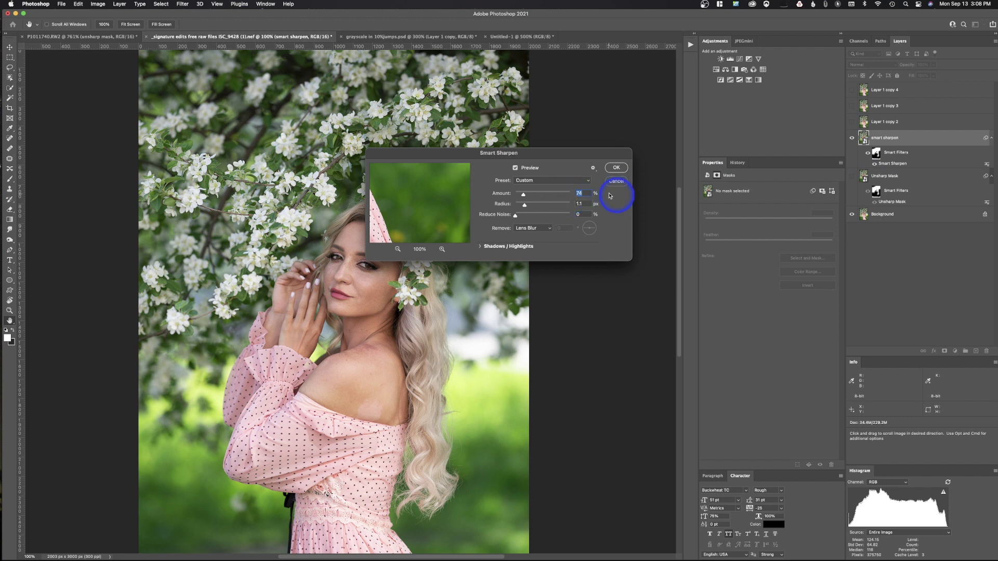
{"action": "left_click_drag", "start_coordinate": [526, 195], "coordinate": [554, 196]}
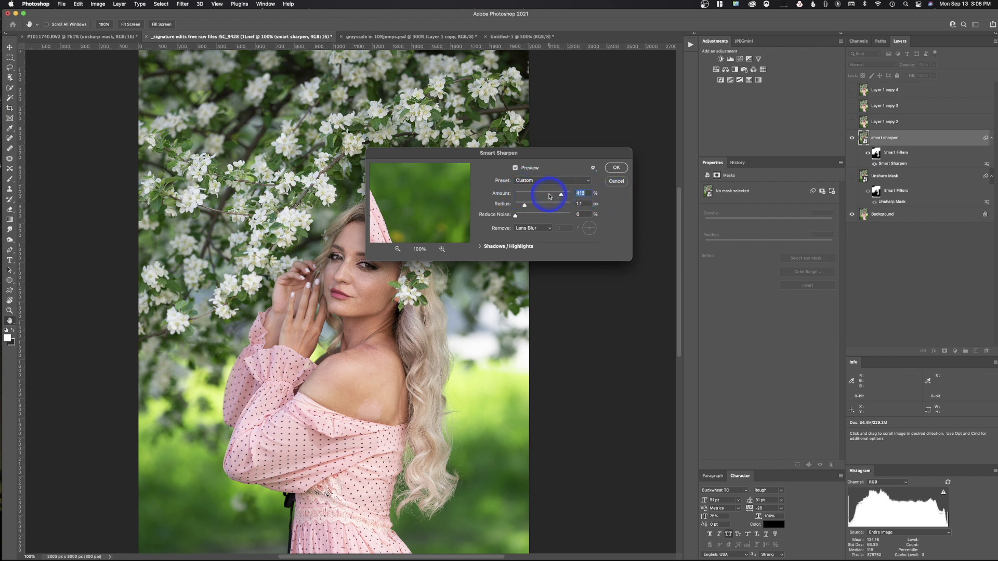
{"action": "left_click", "coordinate": [616, 169]}
{"action": "key", "text": "b"}
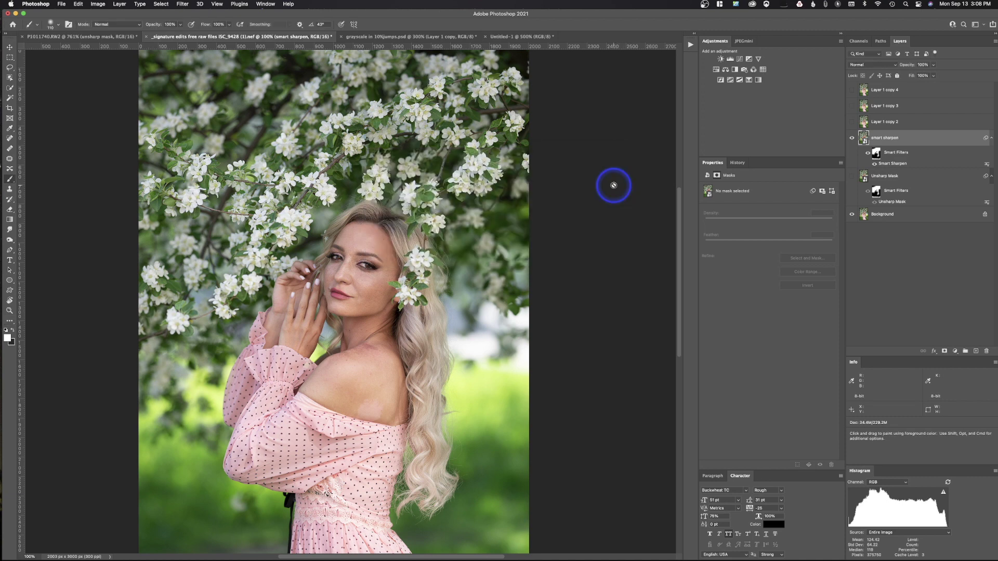
Step: Show the portrait copy directly above the smart sharpen layer and rename it "Highpass"
{"action": "left_click", "coordinate": [890, 120]}
{"action": "left_click", "coordinate": [852, 123]}
{"action": "double_click", "coordinate": [887, 122]}
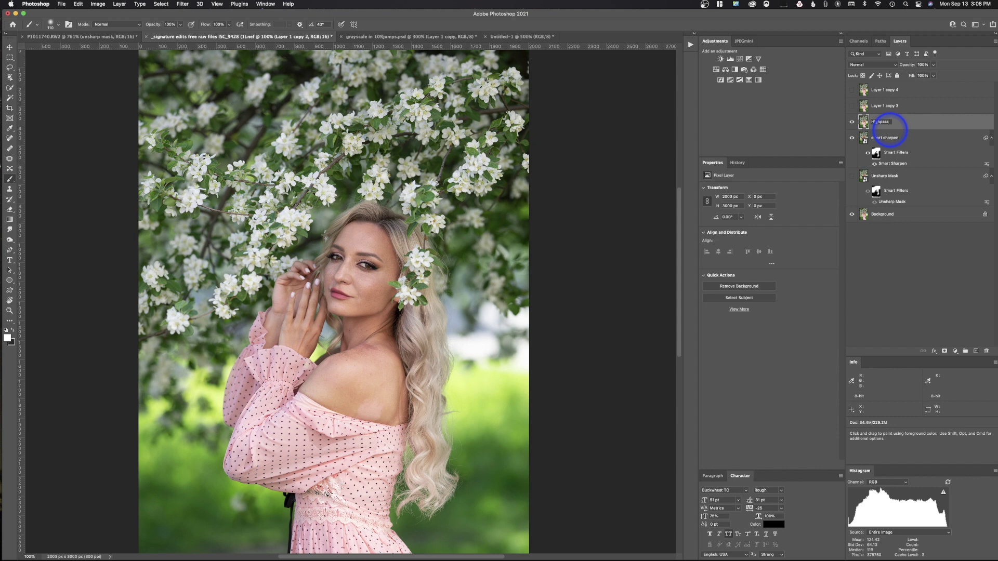
{"action": "key", "text": "Return"}
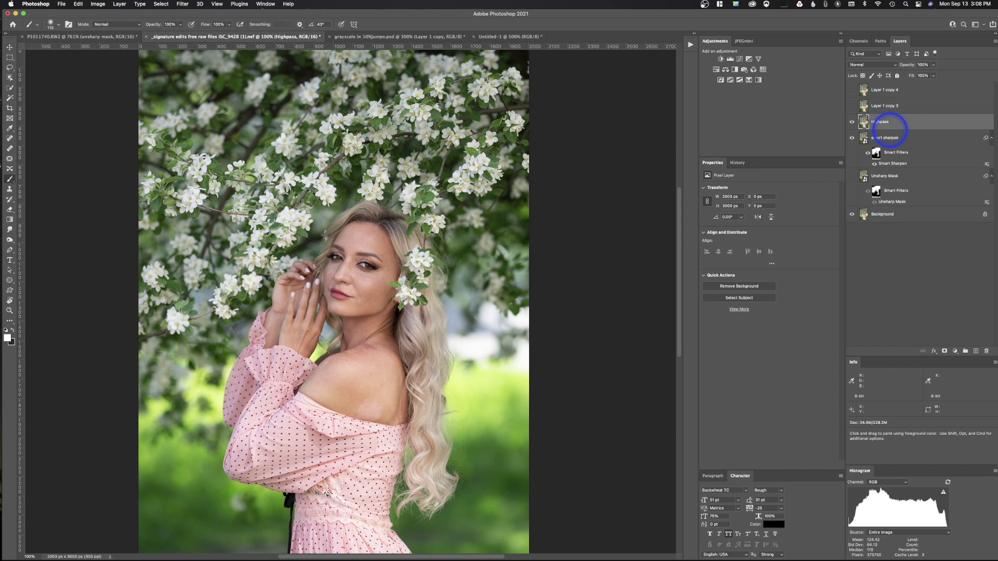
Step: Convert the Highpass layer to a smart object and apply a High Pass filter with a radius of 1.1 pixels
{"action": "right_click", "coordinate": [916, 125]}
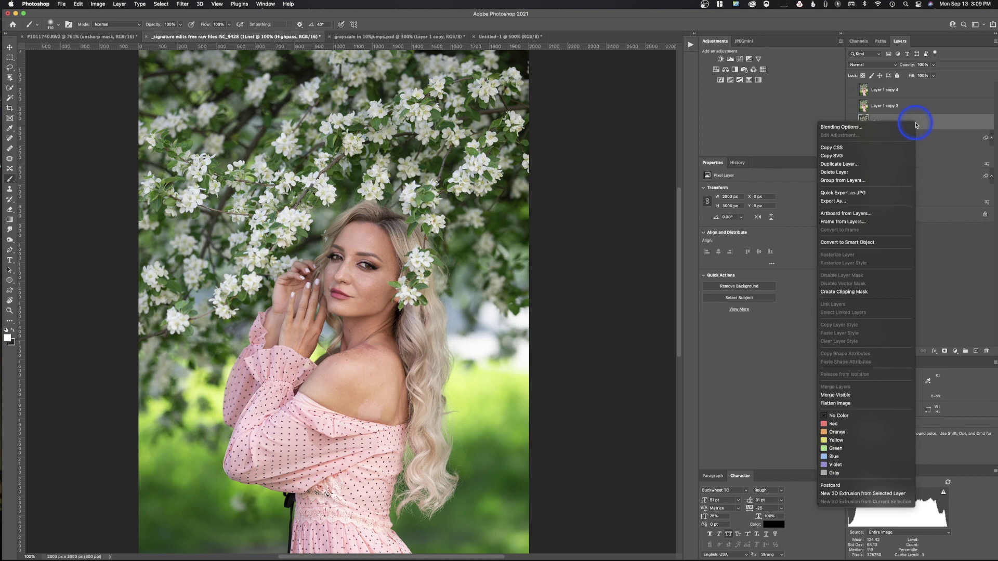
{"action": "left_click", "coordinate": [874, 242]}
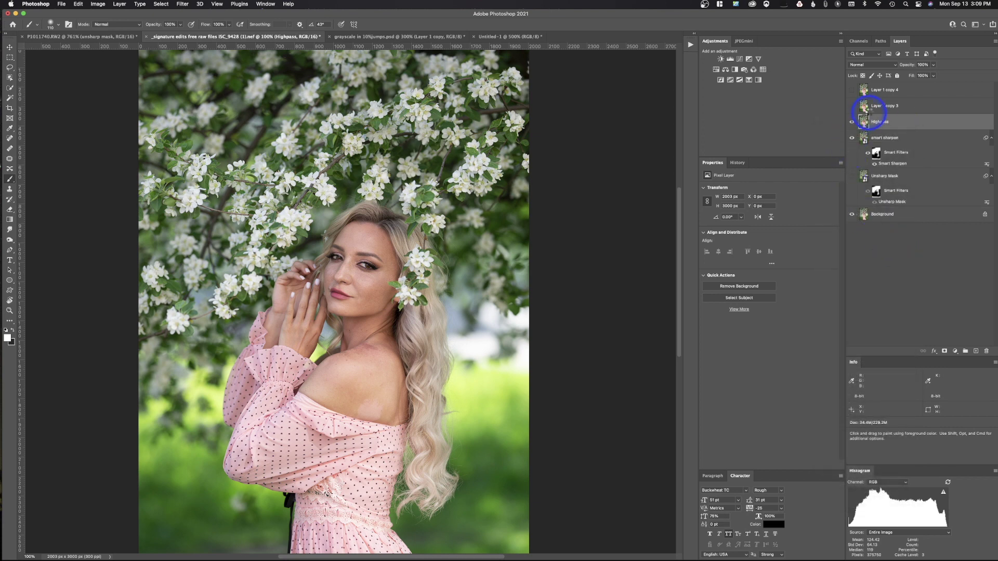
{"action": "left_click", "coordinate": [180, 4]}
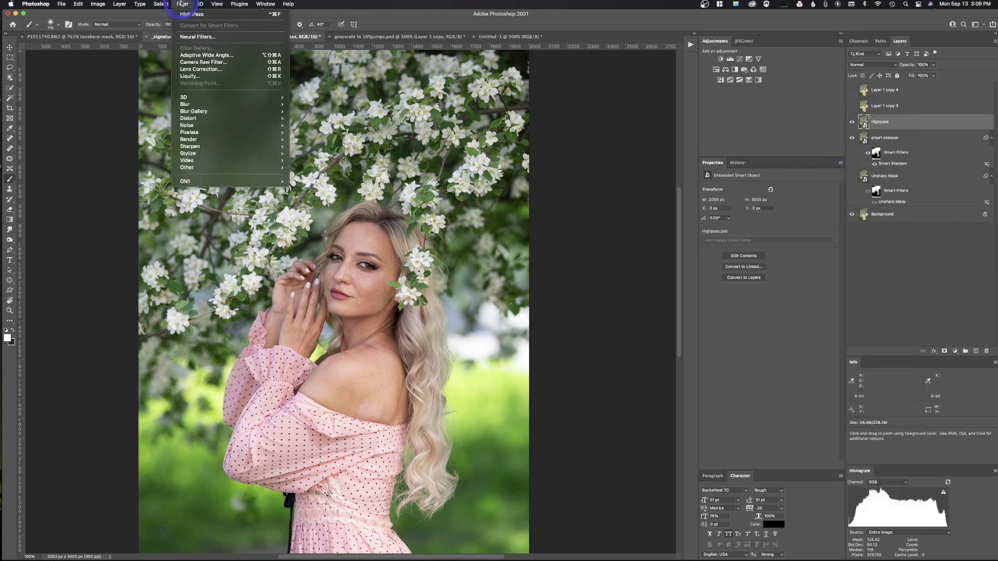
{"action": "mouse_move", "coordinate": [196, 166]}
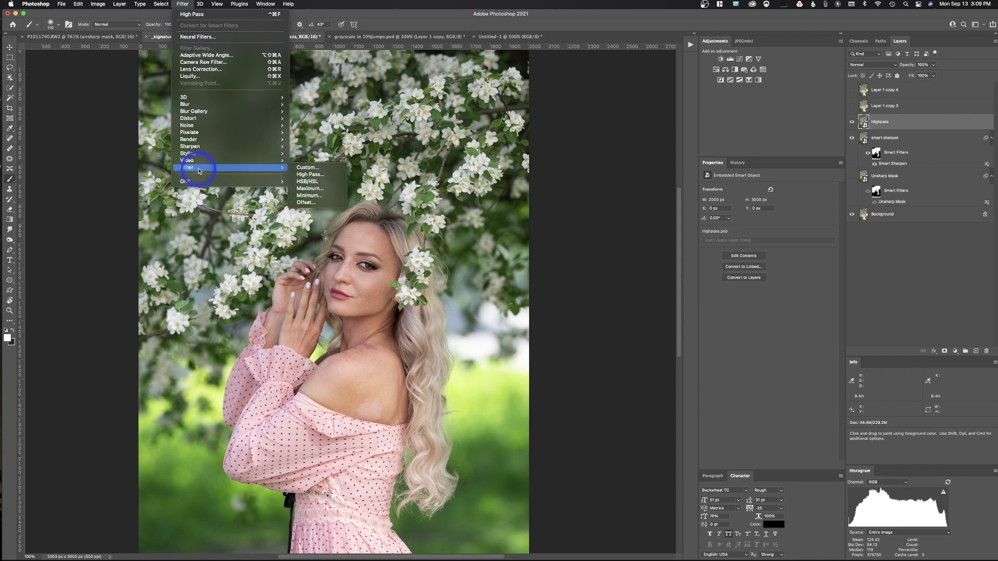
{"action": "left_click", "coordinate": [329, 174]}
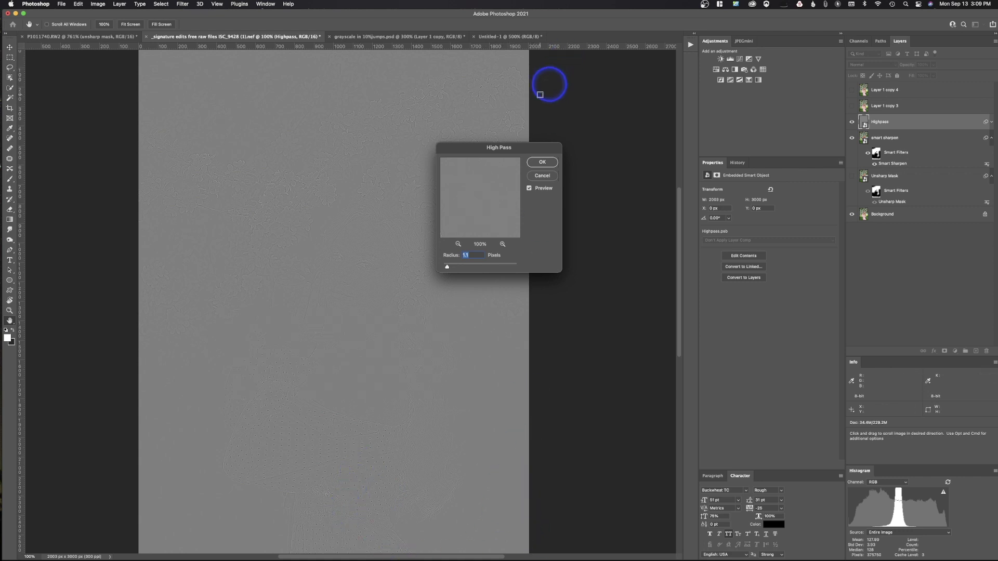
{"action": "left_click", "coordinate": [543, 162]}
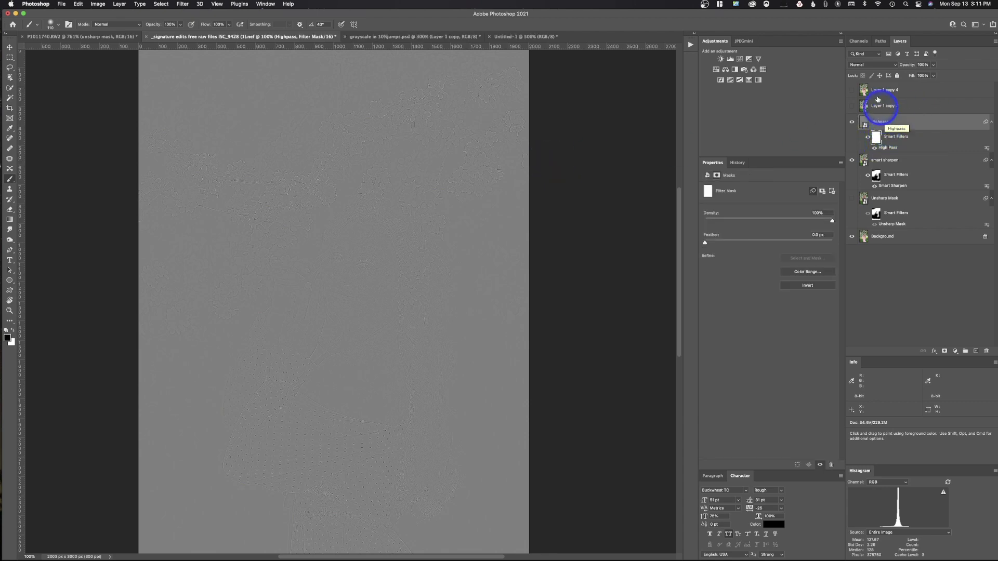
Step: Set the Highpass layer's blend mode to Overlay and add a white layer mask to it
{"action": "left_click", "coordinate": [876, 65]}
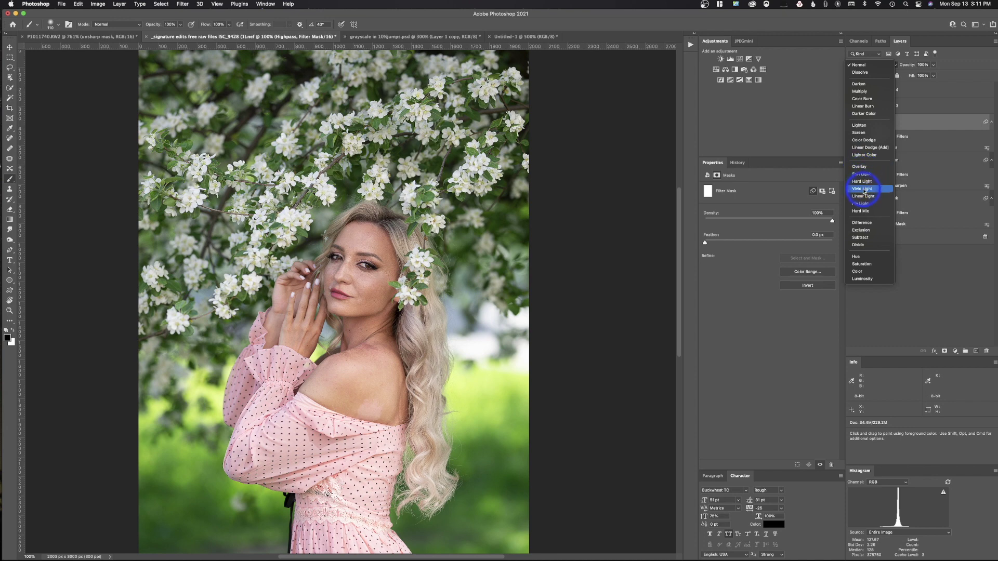
{"action": "left_click", "coordinate": [862, 167]}
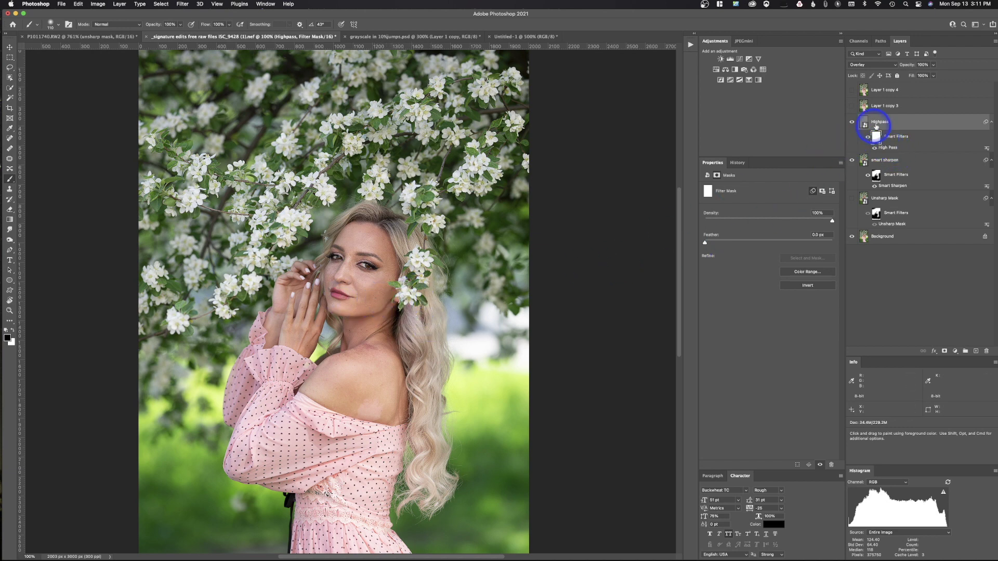
{"action": "left_click", "coordinate": [874, 127]}
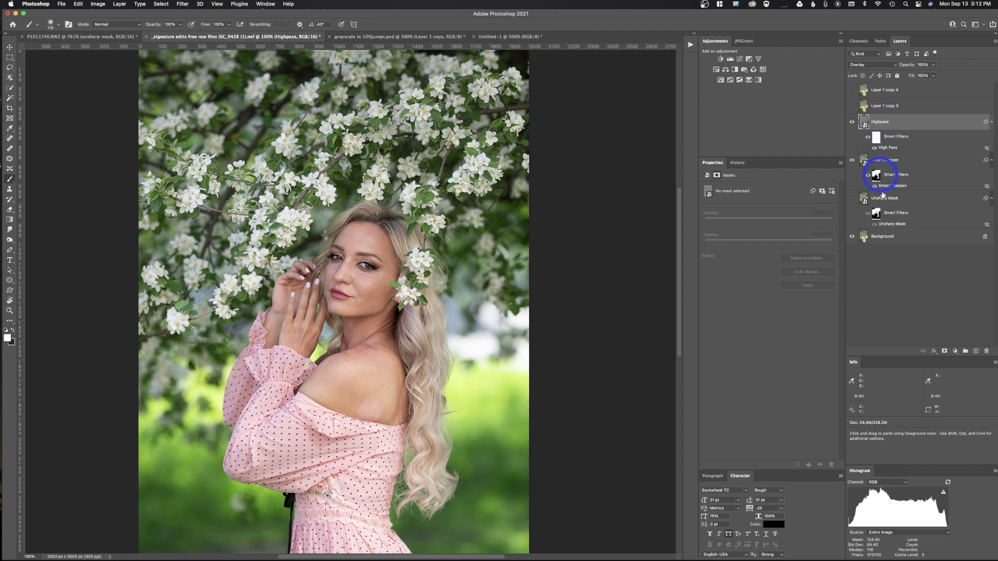
{"action": "left_click", "coordinate": [945, 352]}
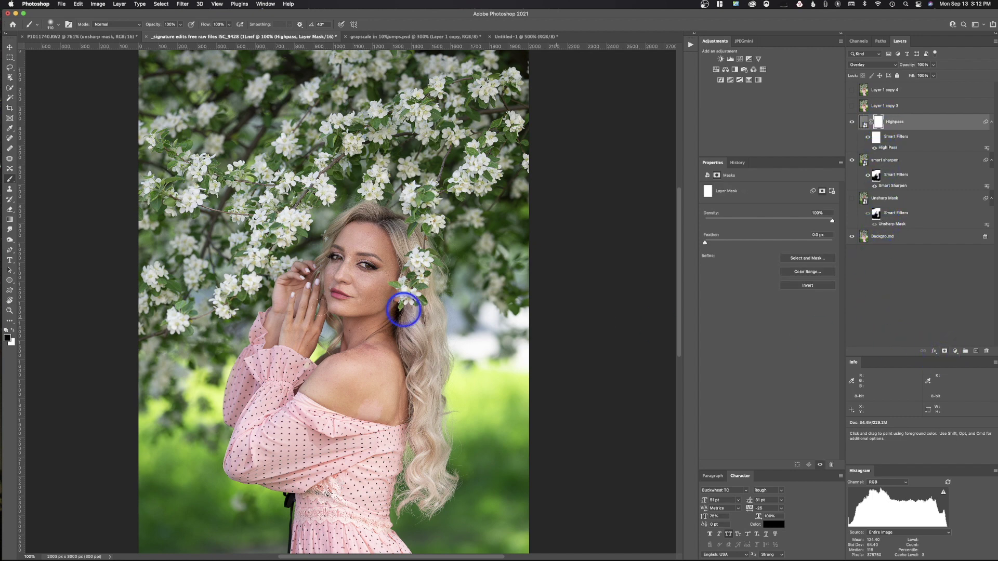
Step: Paint black with a large brush on the Highpass layer mask over the woman's shoulder, dress and the blurred lower background
{"action": "left_click", "coordinate": [13, 331]}
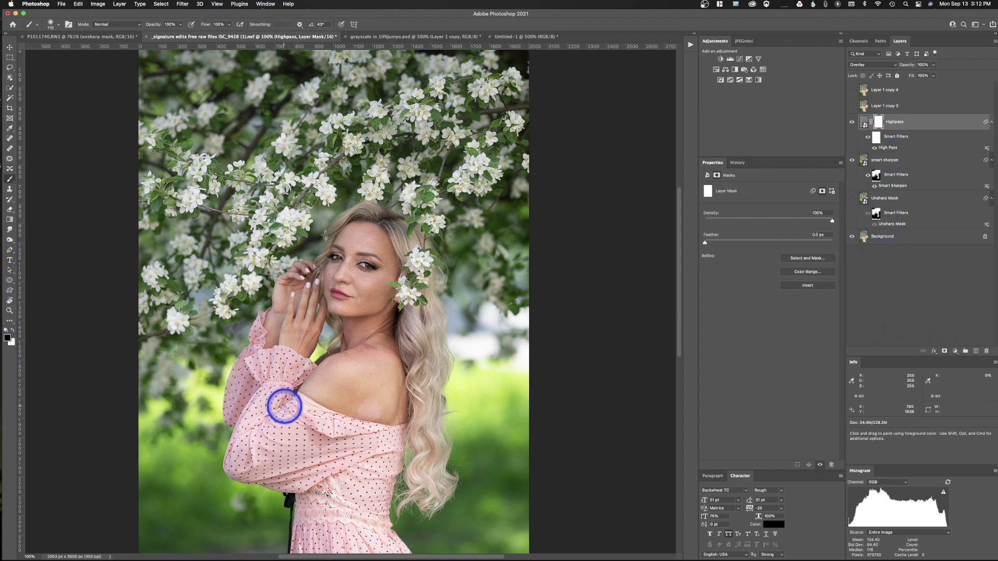
{"action": "left_click_drag", "start_coordinate": [297, 419], "coordinate": [370, 406]}
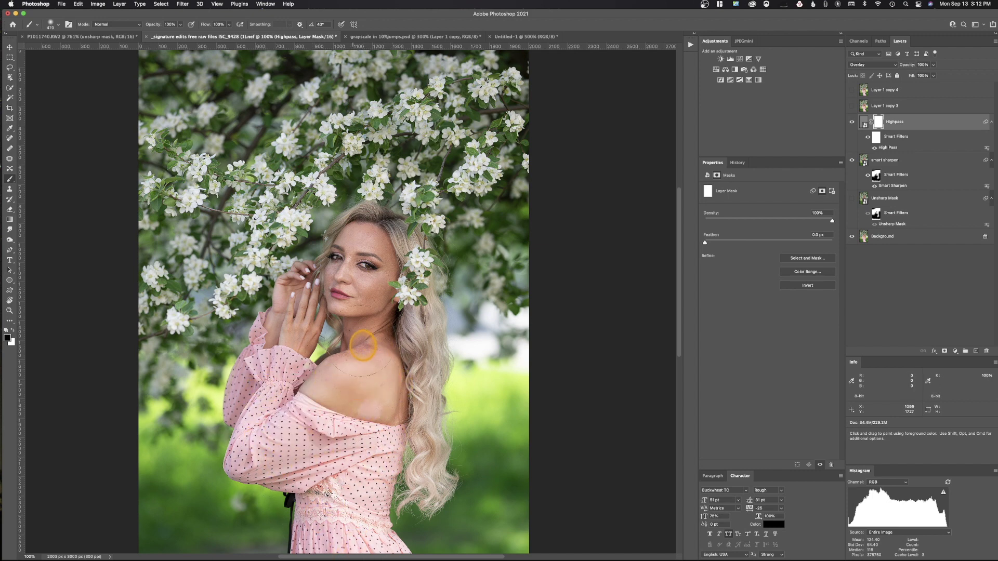
{"action": "mouse_move", "coordinate": [260, 332]}
{"action": "left_mouse_down"}
{"action": "mouse_move", "coordinate": [263, 318]}
{"action": "mouse_move", "coordinate": [229, 417]}
{"action": "mouse_move", "coordinate": [174, 426]}
{"action": "left_mouse_up"}
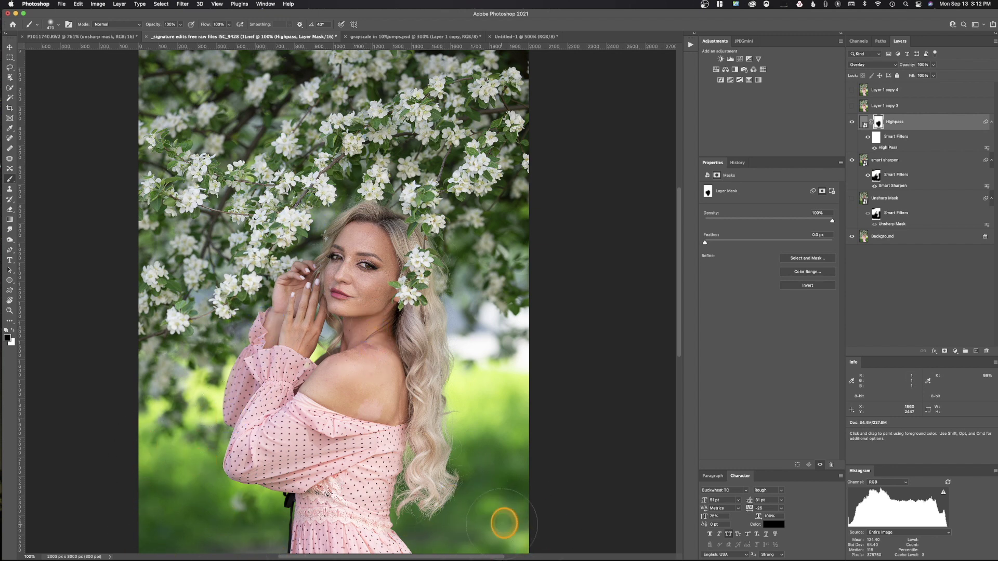
Step: Hide the smart sharpen and Highpass layers
{"action": "left_click", "coordinate": [864, 123]}
{"action": "mouse_move", "coordinate": [864, 123]}
{"action": "left_mouse_down"}
{"action": "mouse_move", "coordinate": [882, 124]}
{"action": "mouse_move", "coordinate": [881, 177]}
{"action": "mouse_move", "coordinate": [898, 156]}
{"action": "mouse_move", "coordinate": [882, 242]}
{"action": "mouse_move", "coordinate": [882, 133]}
{"action": "mouse_move", "coordinate": [903, 211]}
{"action": "mouse_move", "coordinate": [902, 196]}
{"action": "left_mouse_up"}
{"action": "left_click", "coordinate": [906, 197]}
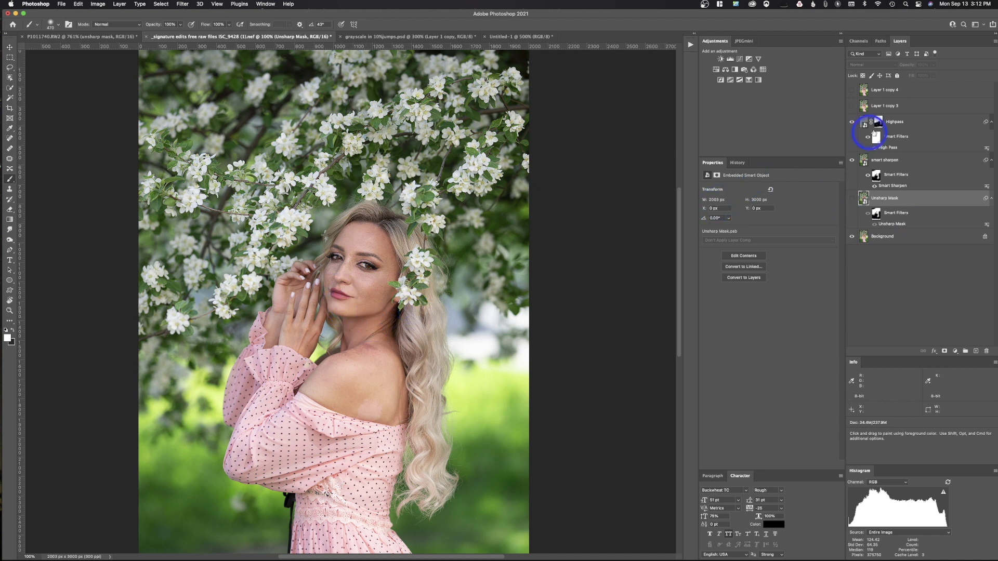
{"action": "left_click", "coordinate": [852, 161]}
{"action": "left_click", "coordinate": [852, 123]}
Step: Show the two remaining portrait copies at the top of the layer stack and rename the topmost one "blur"
{"action": "left_click", "coordinate": [878, 106]}
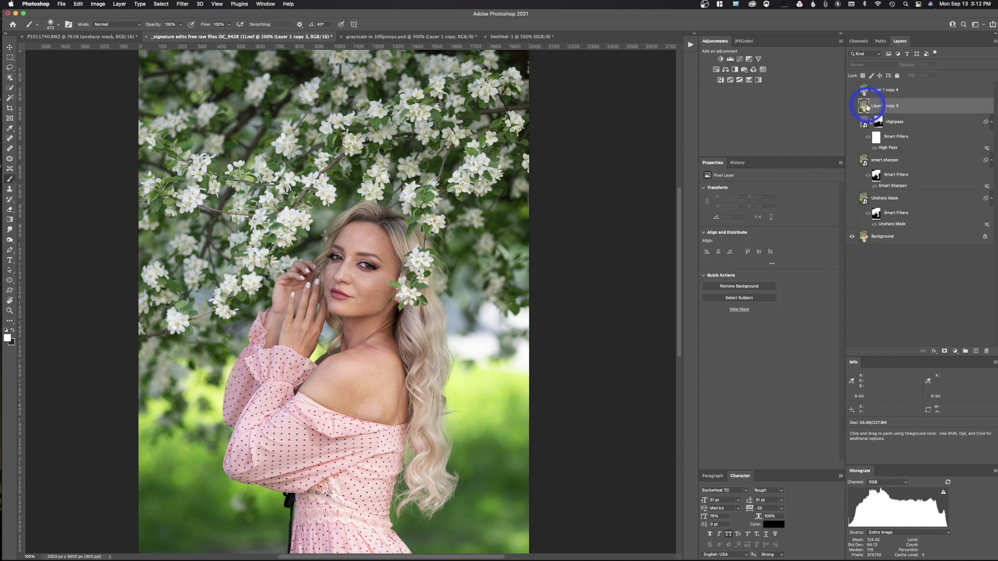
{"action": "left_click", "coordinate": [852, 107]}
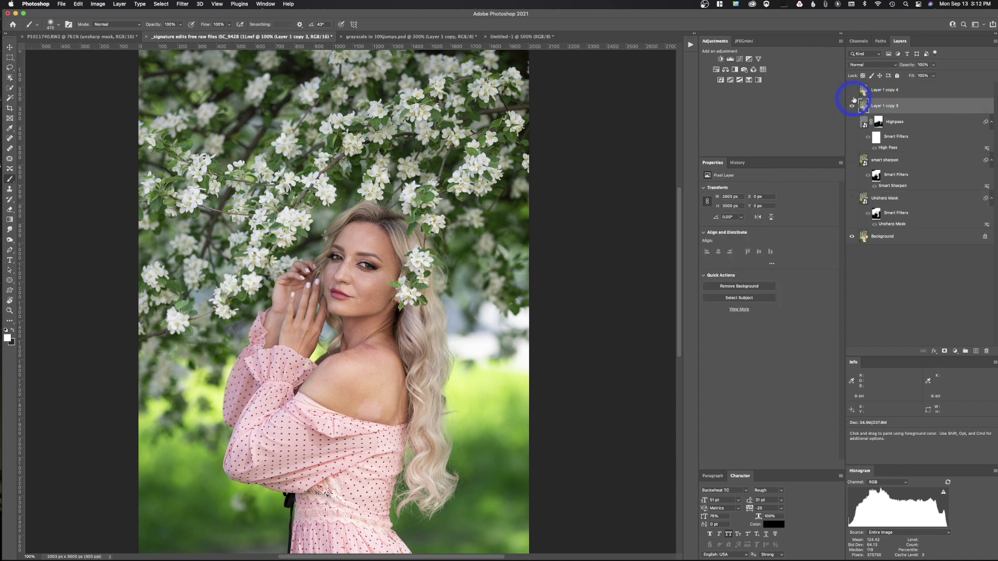
{"action": "left_click", "coordinate": [852, 106]}
{"action": "double_click", "coordinate": [891, 89]}
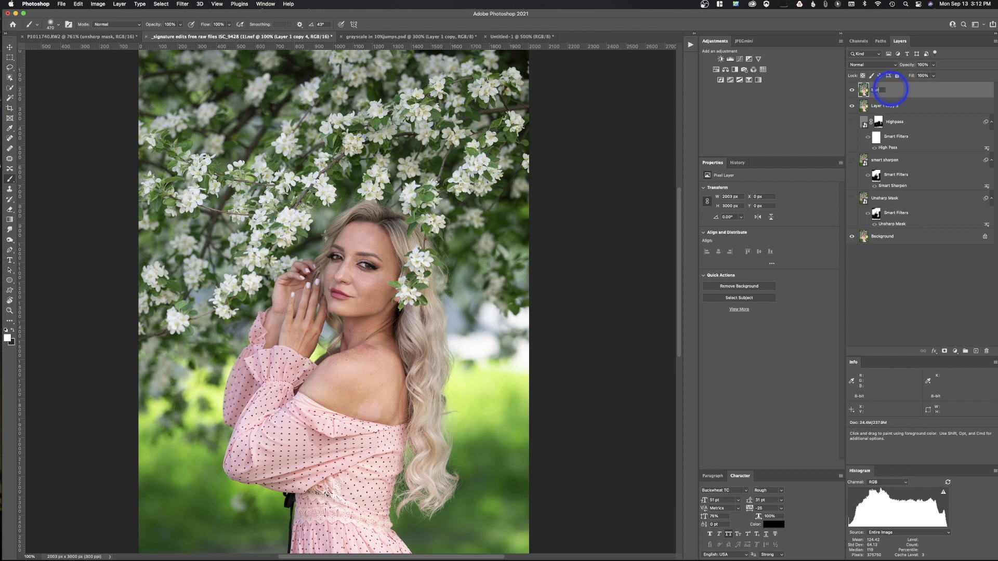
{"action": "key", "text": "Return"}
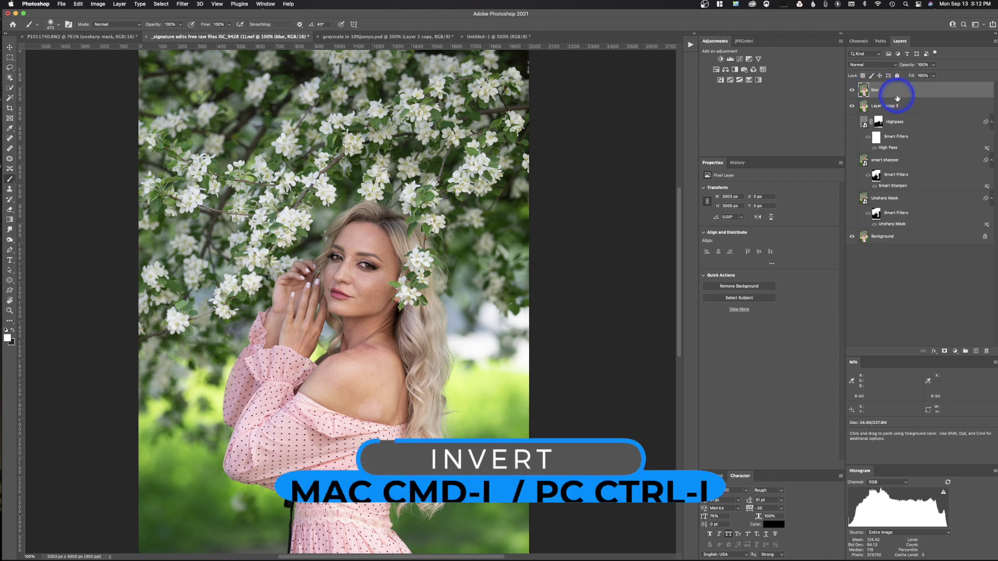
Step: Invert the blur layer's colours and set its blend mode to Vivid Light
{"action": "key", "text": "super+i"}
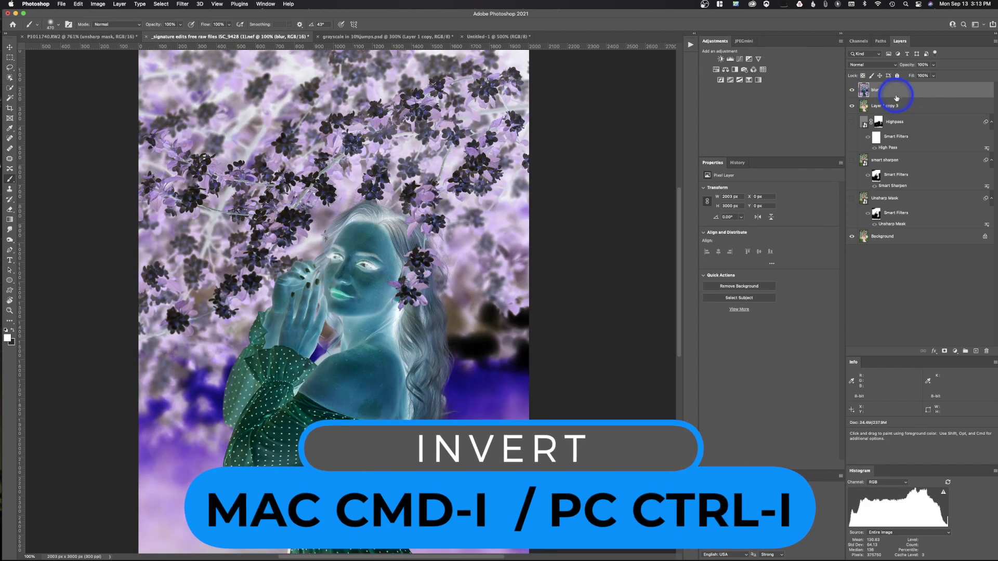
{"action": "left_click", "coordinate": [867, 65]}
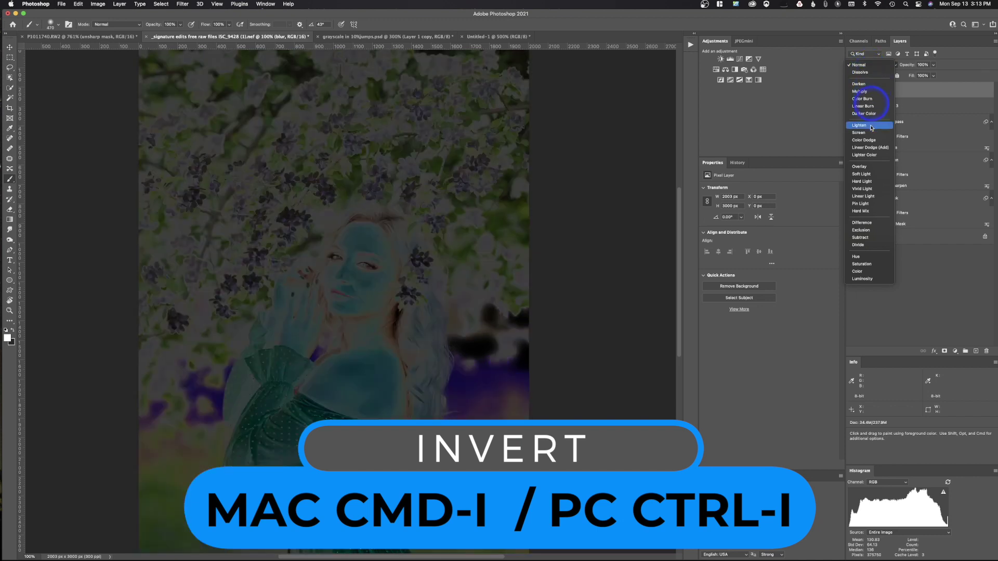
{"action": "left_click", "coordinate": [868, 189]}
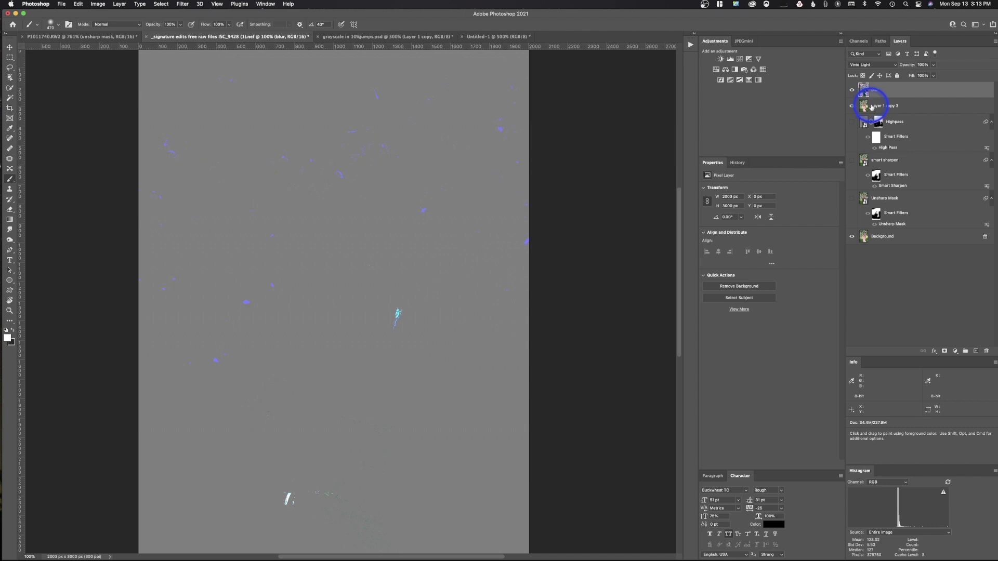
Step: Group the blur layer with Layer 1 copy 3 as "blur" and set the group's blend mode to Overlay
{"action": "left_click", "coordinate": [871, 107], "text": "shift"}
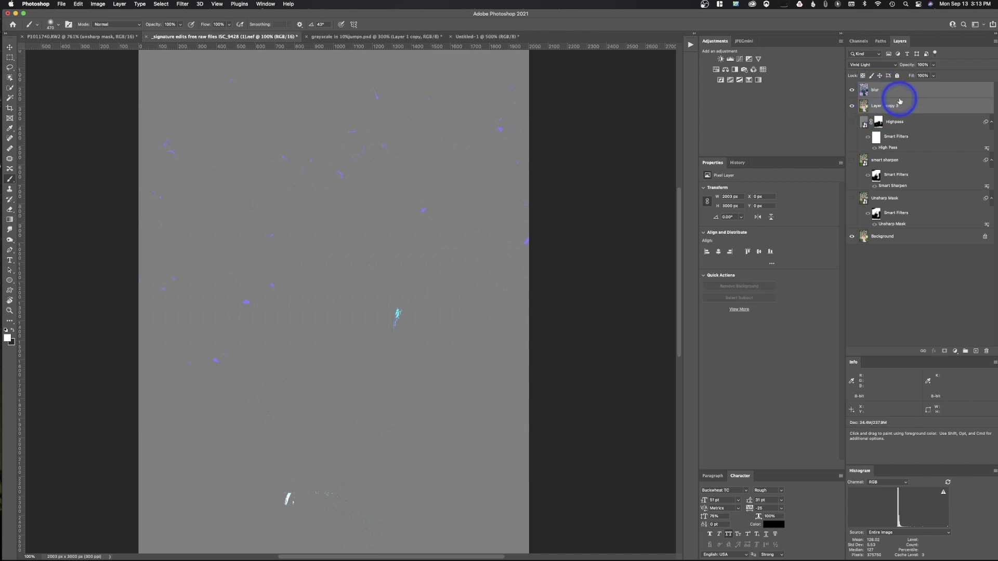
{"action": "key", "text": "super+g"}
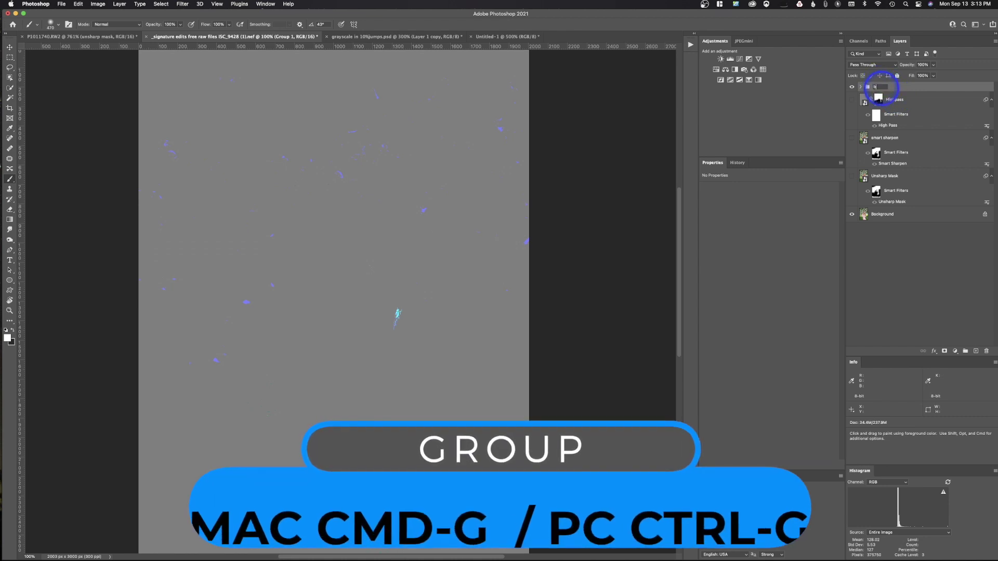
{"action": "type", "text": "blur"}
{"action": "key", "text": "Return"}
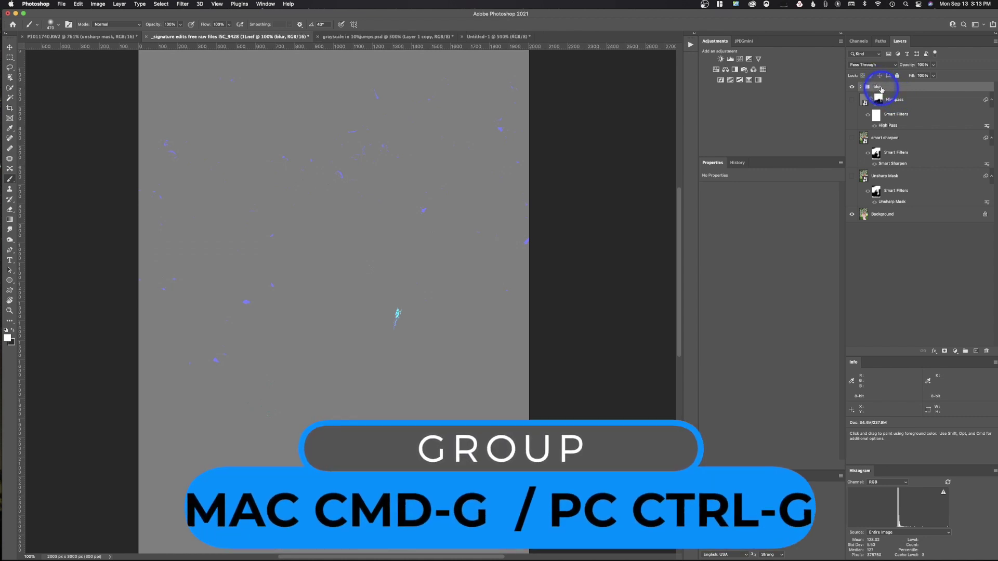
{"action": "left_click", "coordinate": [877, 65]}
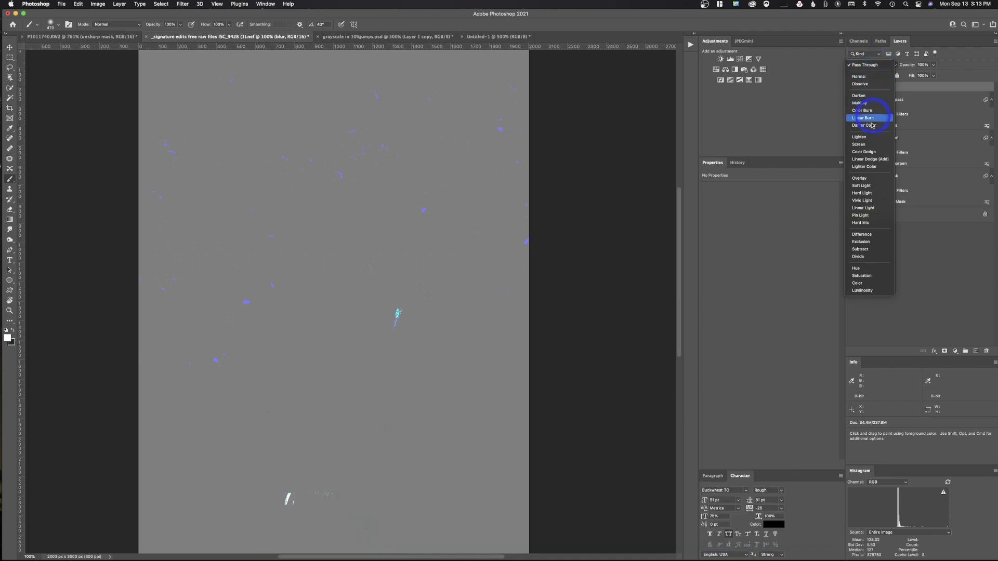
{"action": "left_click", "coordinate": [869, 180]}
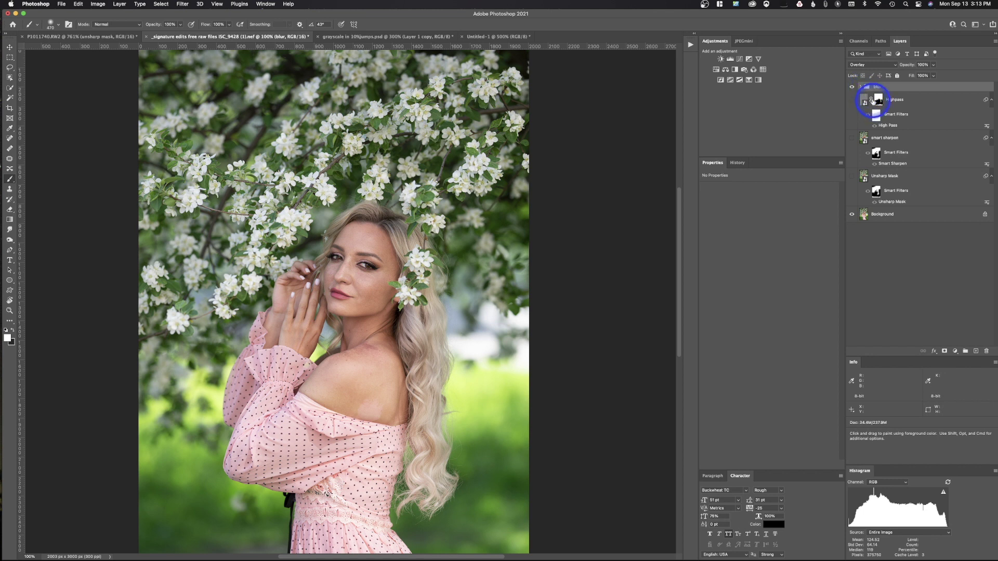
Step: Apply a Gaussian Blur to the inverted blur layer inside the blur group
{"action": "left_click", "coordinate": [863, 86]}
{"action": "left_click", "coordinate": [871, 100]}
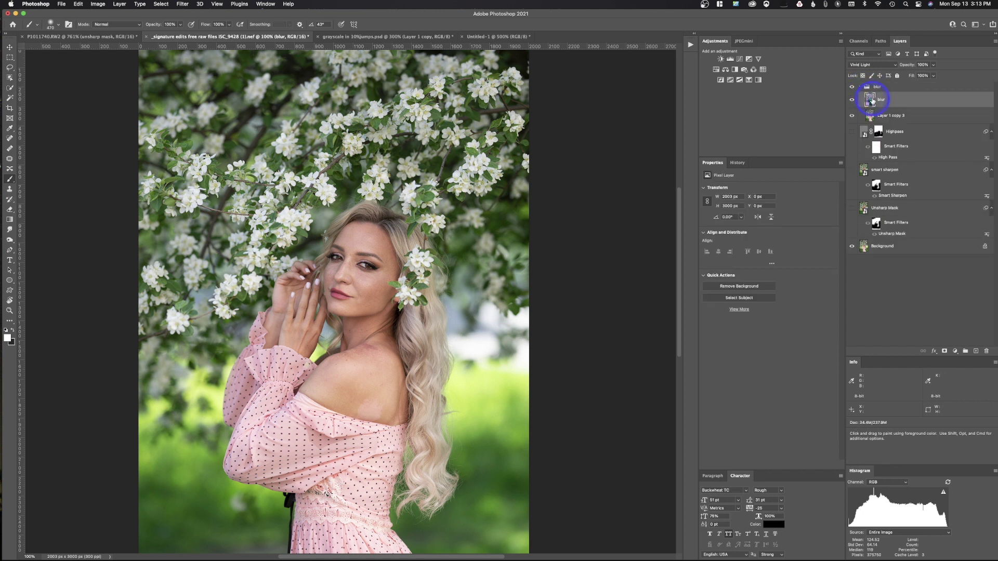
{"action": "left_click", "coordinate": [182, 3]}
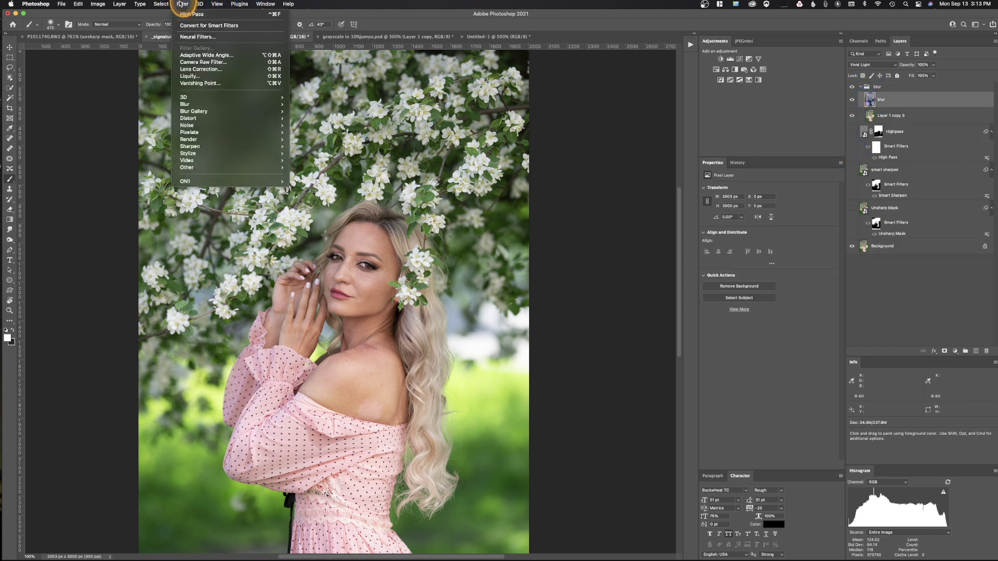
{"action": "mouse_move", "coordinate": [201, 103]}
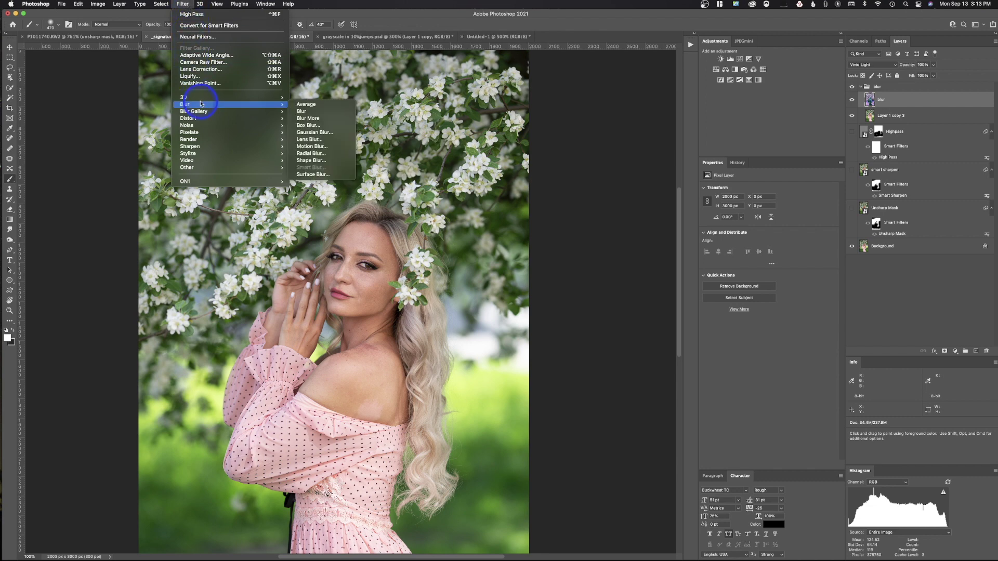
{"action": "key", "text": "super+alt+f"}
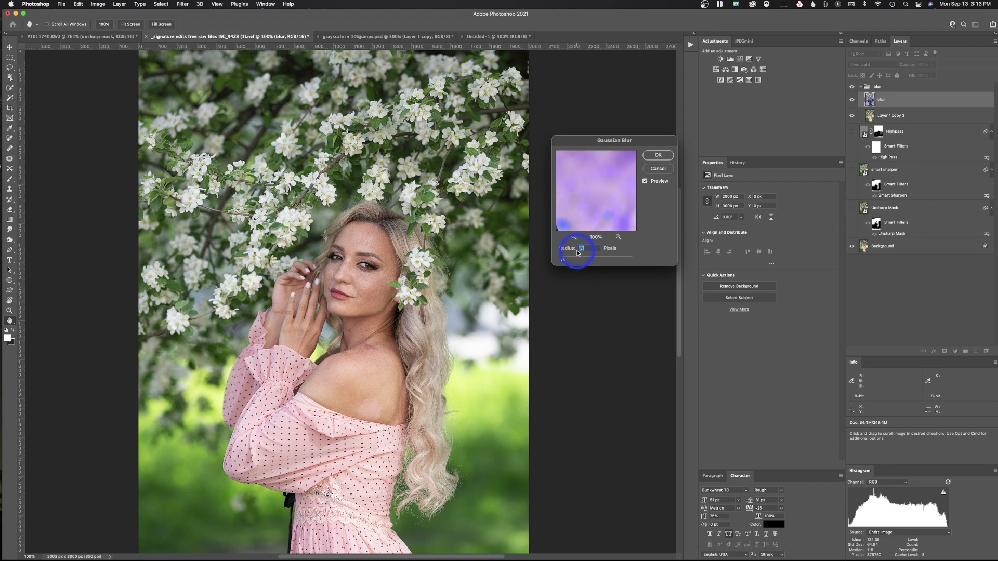
{"action": "left_click", "coordinate": [651, 156]}
{"action": "key", "text": "b"}
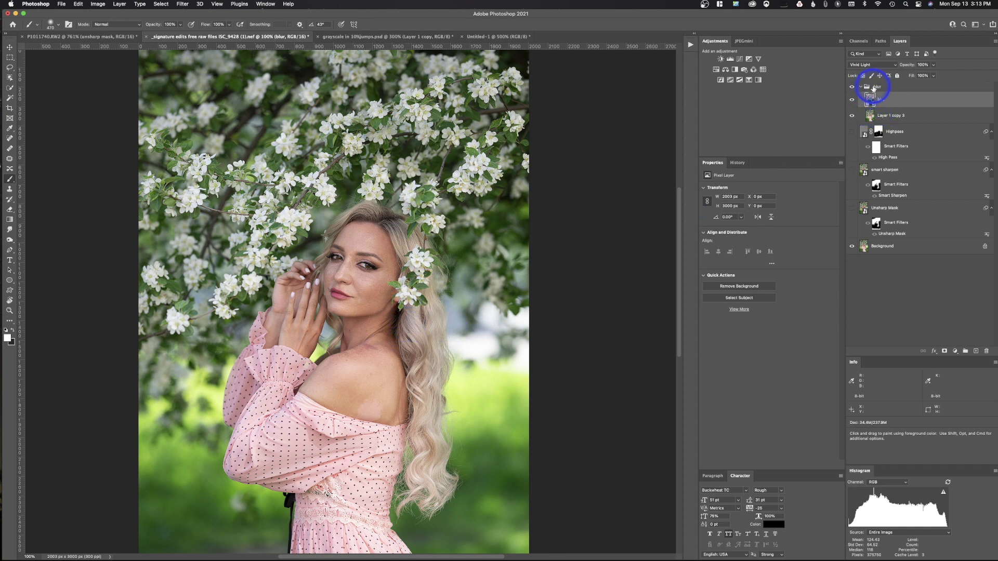
Step: Add a layer mask to the blur group and replace it with a copy of the Highpass layer's mask
{"action": "left_click", "coordinate": [872, 87]}
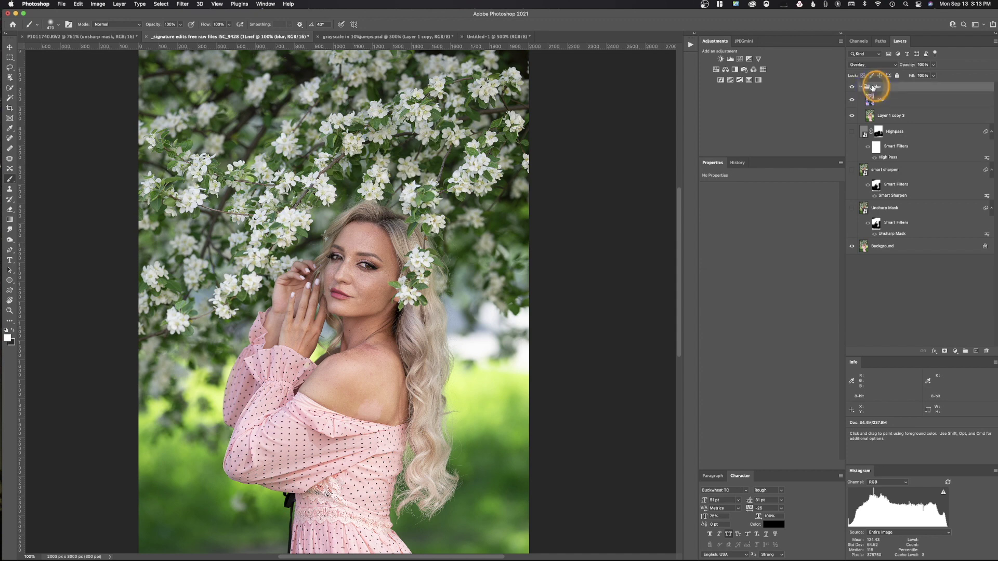
{"action": "left_click", "coordinate": [945, 352]}
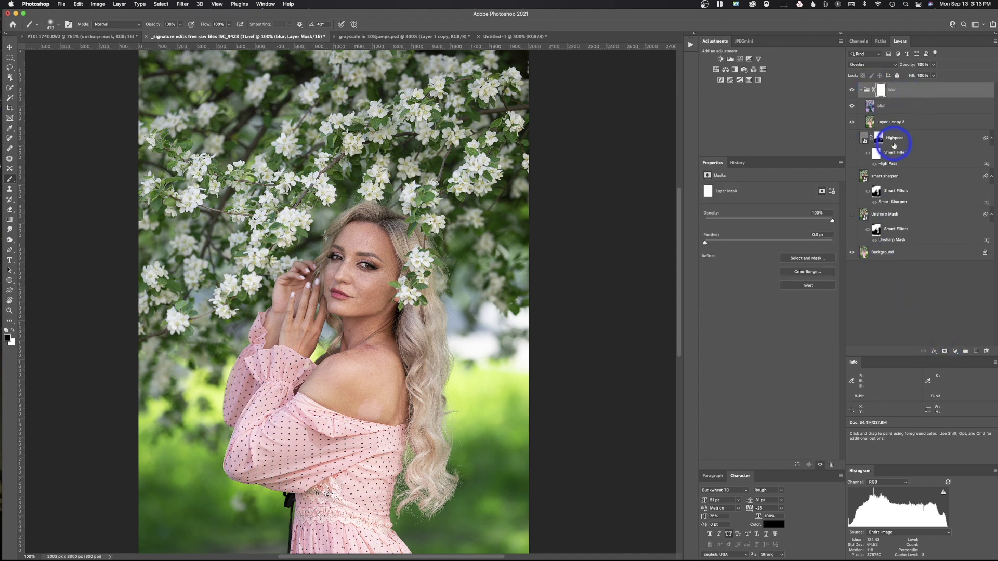
{"action": "left_click_drag", "start_coordinate": [877, 138], "coordinate": [881, 90]}
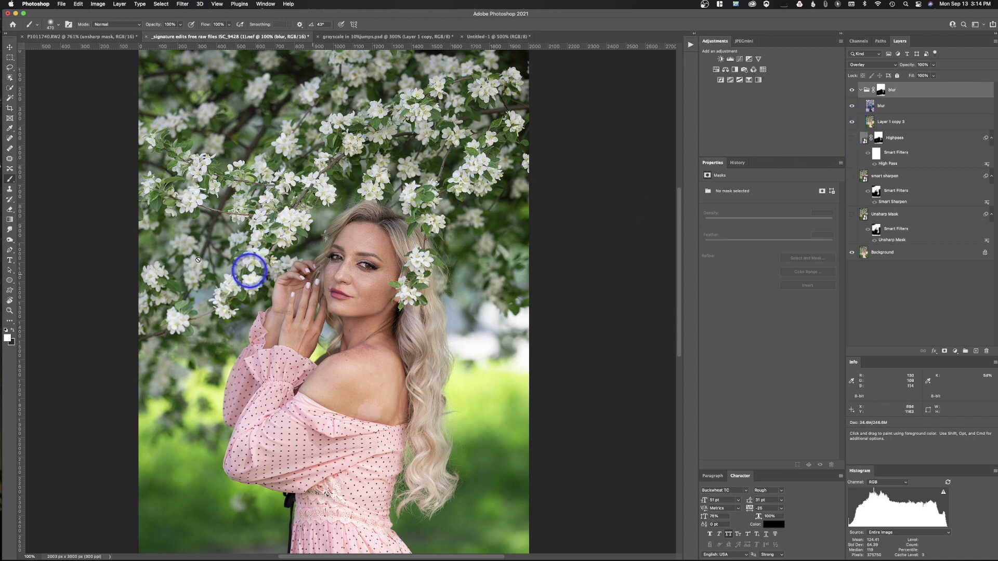
Step: Compare the woman's face up close with and without the blur group, leaving the group hidden and collapsed
{"action": "left_click", "coordinate": [9, 311]}
{"action": "left_click_drag", "start_coordinate": [356, 276], "coordinate": [398, 370]}
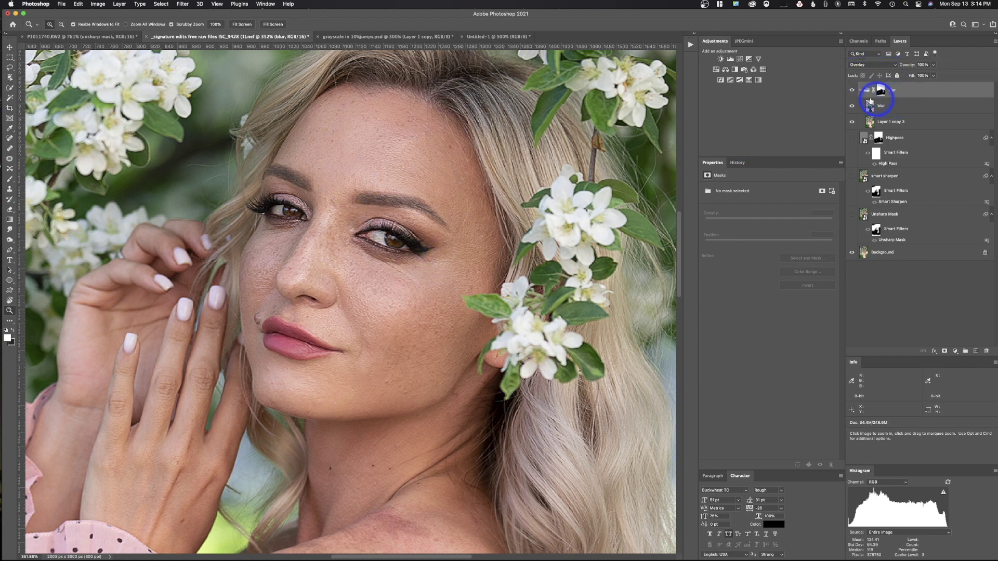
{"action": "left_click", "coordinate": [851, 90]}
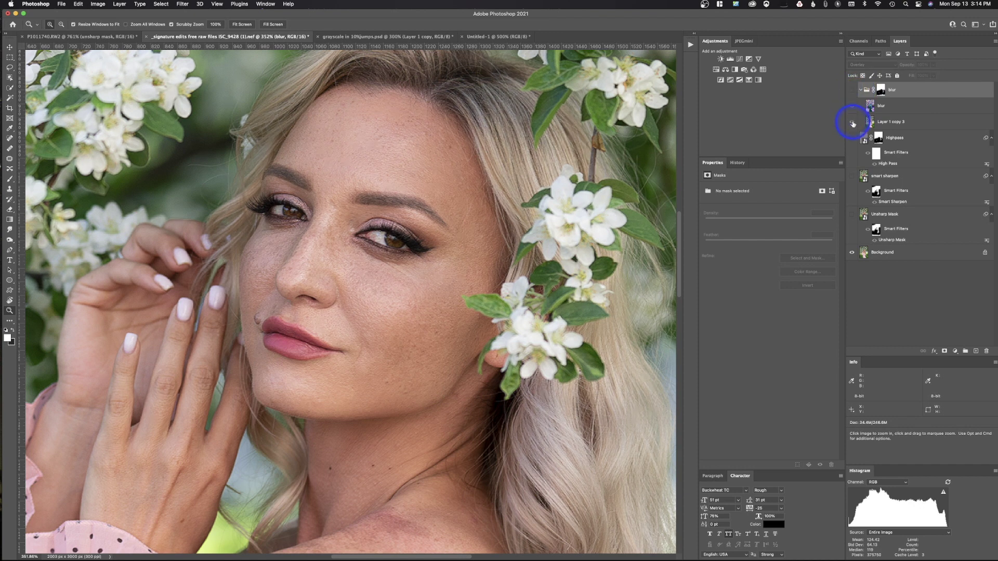
{"action": "left_click", "coordinate": [852, 125]}
{"action": "left_click", "coordinate": [852, 90]}
{"action": "left_click", "coordinate": [860, 90]}
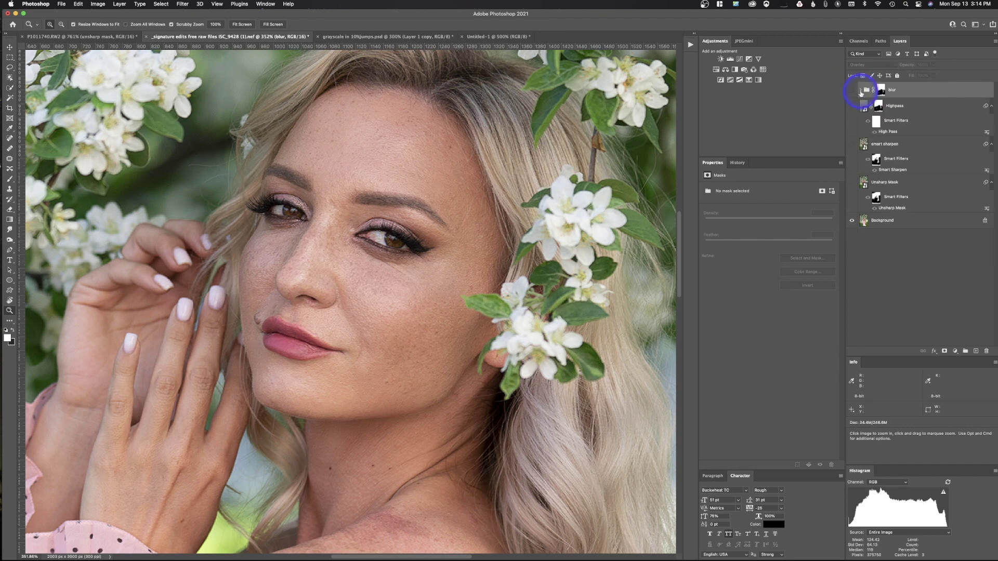
Step: Compare the Unsharp Mask and smart sharpen layers on the face, leaving only smart sharpen visible above the background
{"action": "left_click", "coordinate": [852, 183]}
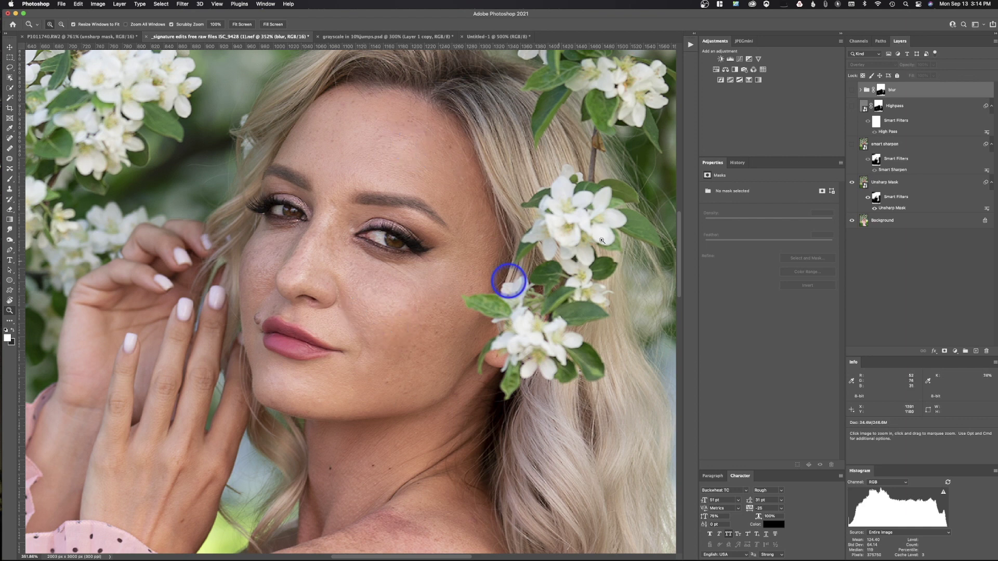
{"action": "left_click", "coordinate": [853, 182]}
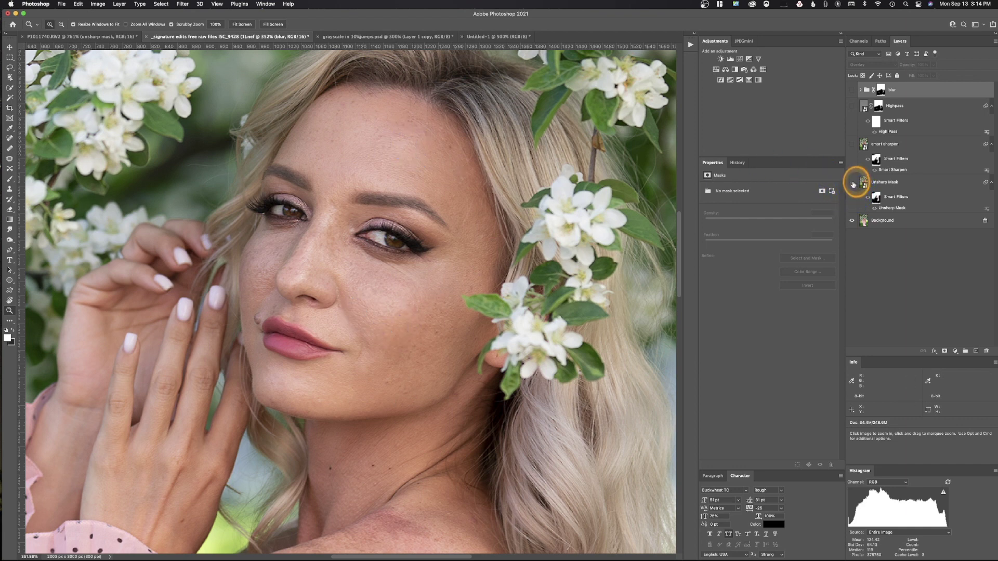
{"action": "left_click", "coordinate": [852, 143]}
{"action": "left_click", "coordinate": [852, 145]}
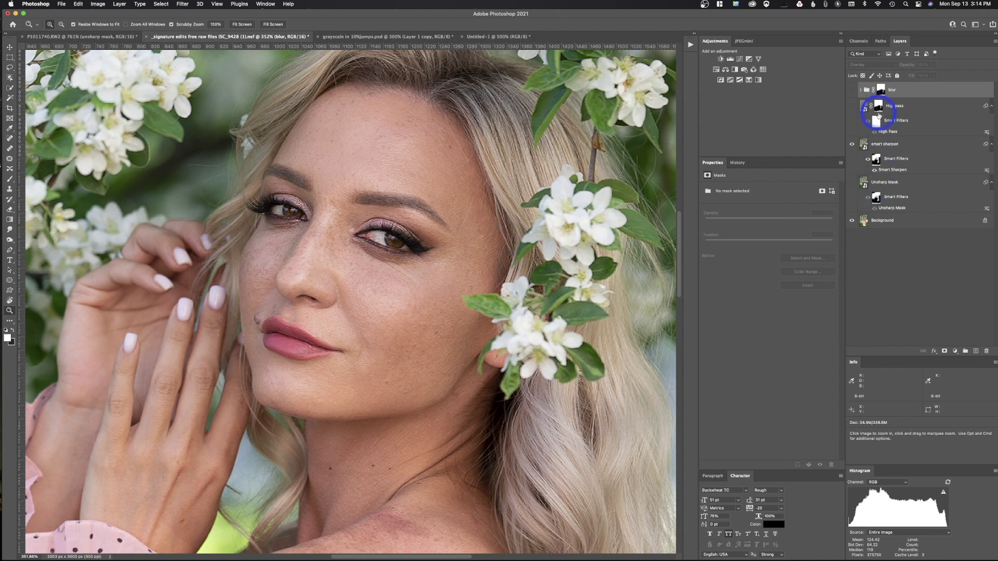
Step: Paint black on the smart sharpen filter mask over the skin of the woman's face and neck
{"action": "left_click", "coordinate": [876, 159]}
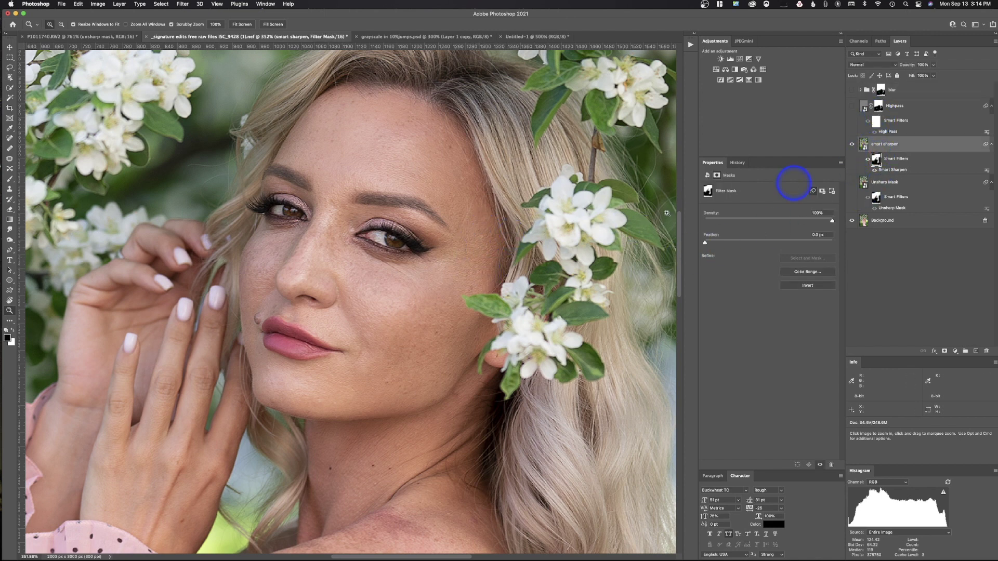
{"action": "left_click", "coordinate": [10, 179]}
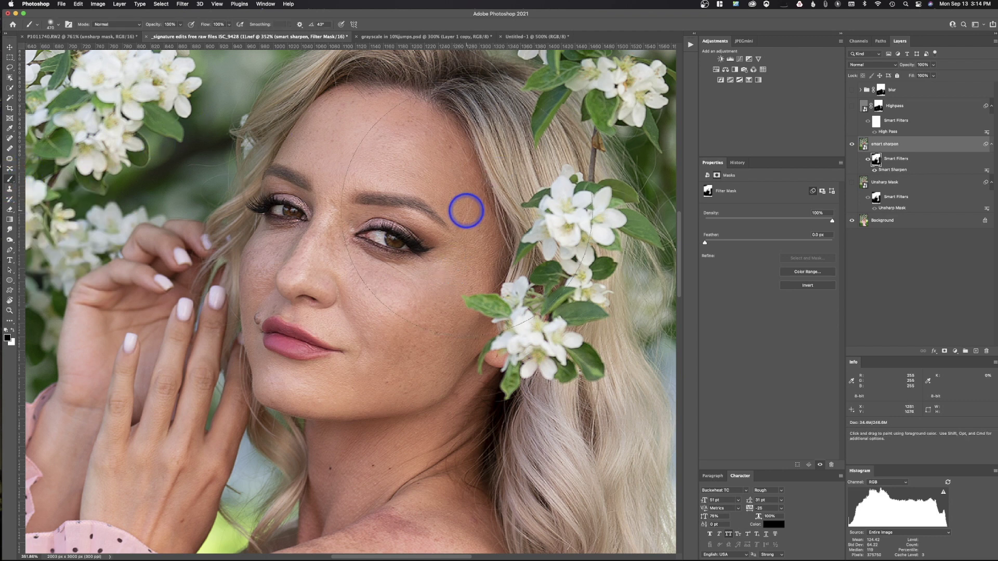
{"action": "mouse_move", "coordinate": [466, 211]}
{"action": "left_mouse_down"}
{"action": "mouse_move", "coordinate": [328, 216]}
{"action": "mouse_move", "coordinate": [182, 253]}
{"action": "left_mouse_up"}
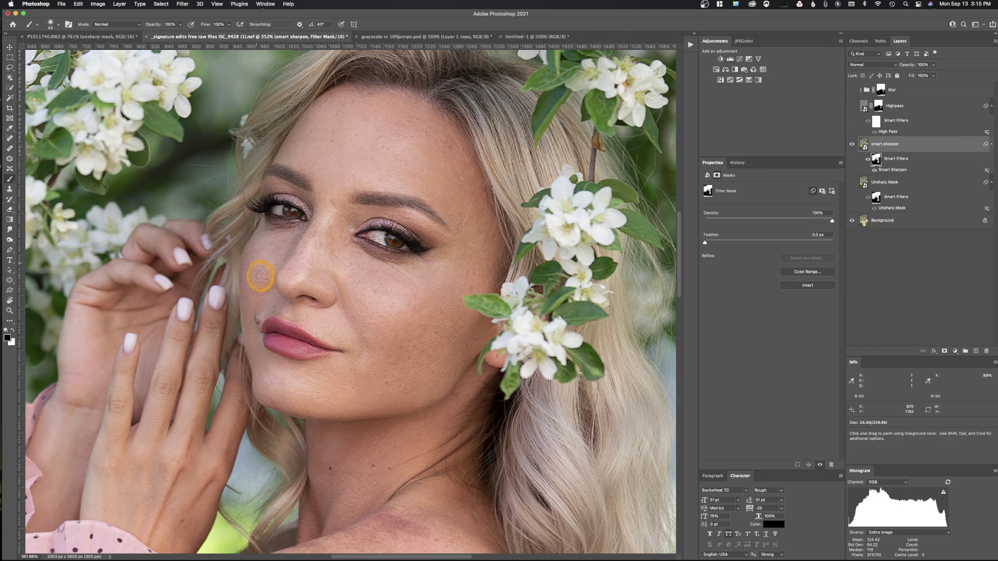
{"action": "left_click_drag", "start_coordinate": [404, 461], "coordinate": [465, 457]}
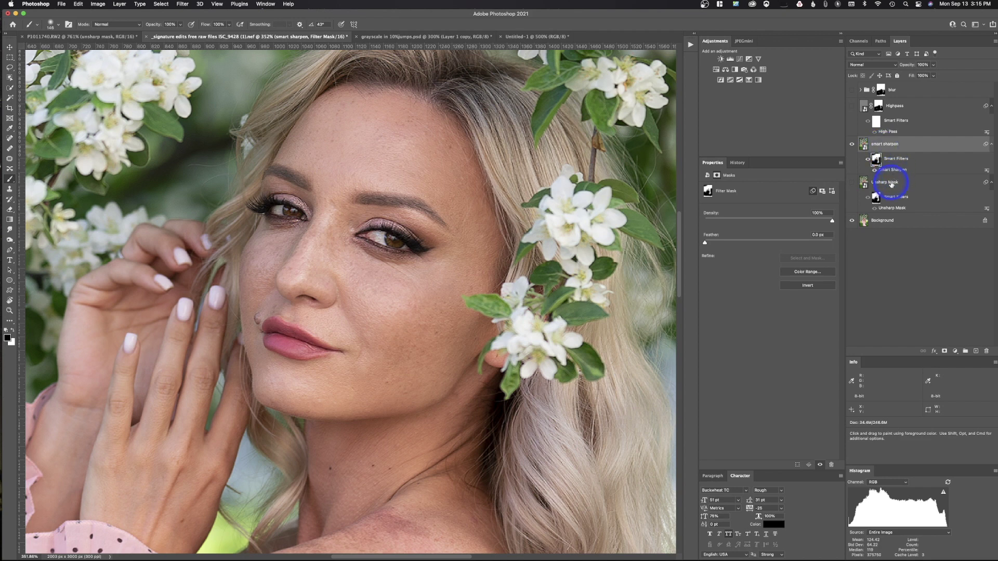
Step: Hide the smart sharpen layer and check the Unsharp Mask layer on its own, hiding it again
{"action": "left_click", "coordinate": [851, 144]}
{"action": "left_click", "coordinate": [852, 183]}
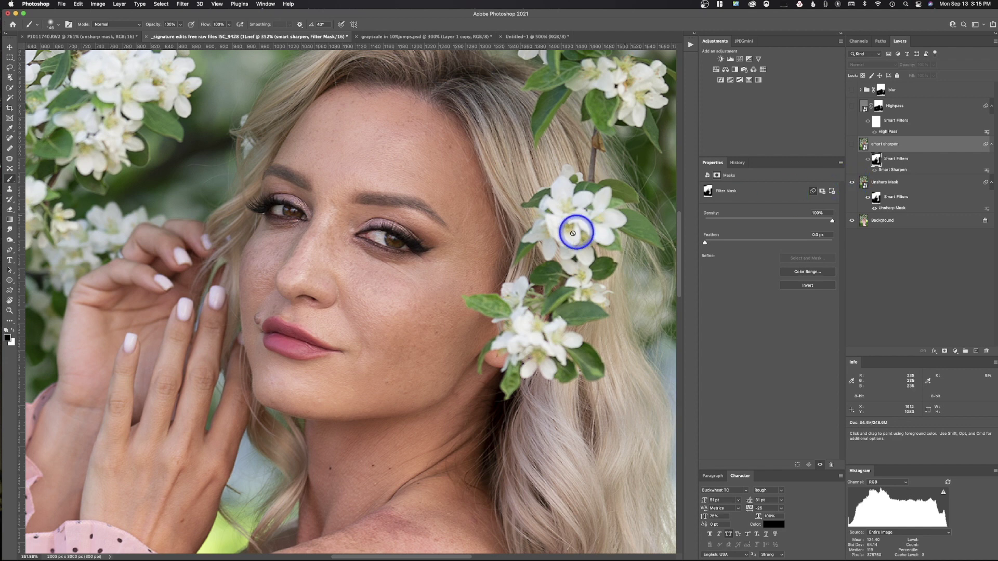
{"action": "left_click", "coordinate": [852, 182]}
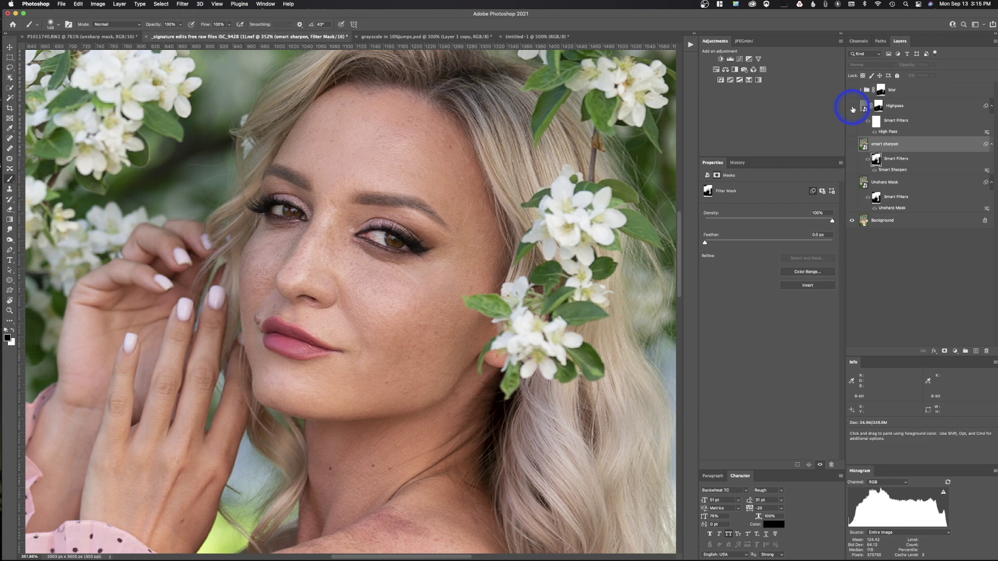
Step: Show the Highpass layer and reduce its opacity to 51%
{"action": "left_click", "coordinate": [852, 107]}
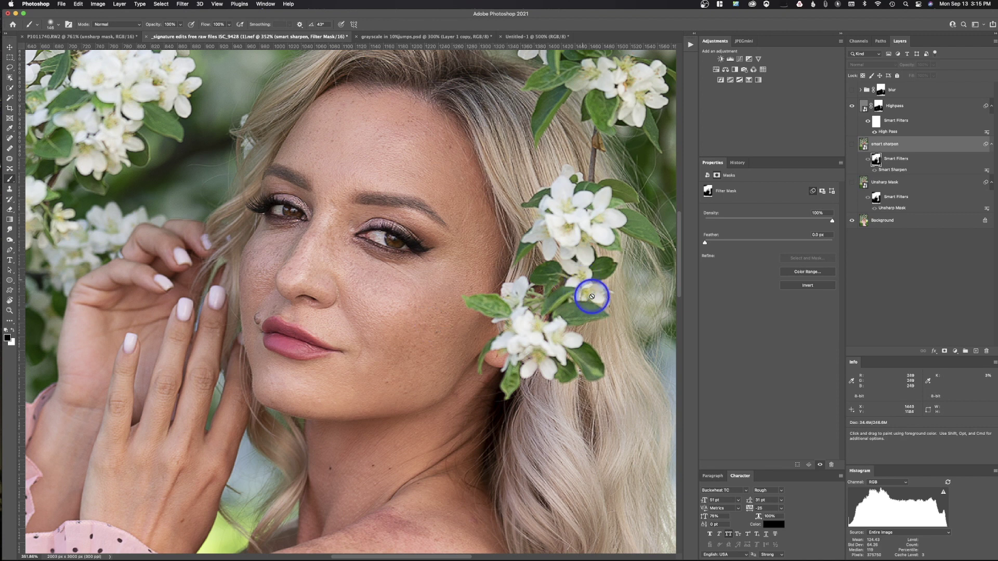
{"action": "left_click", "coordinate": [892, 104]}
{"action": "left_click_drag", "start_coordinate": [910, 68], "coordinate": [890, 70]}
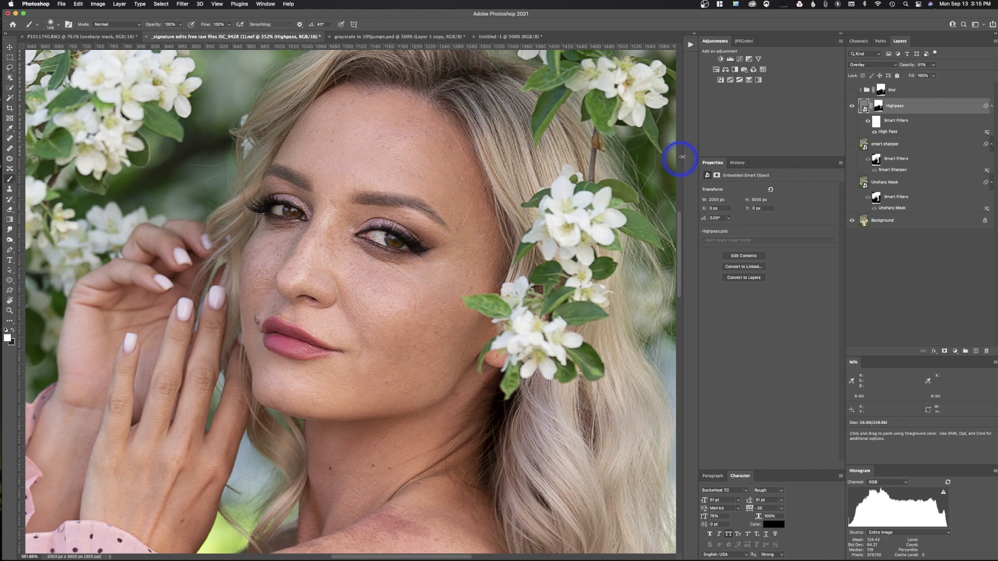
Step: Paint black on the Highpass layer mask over the skin of the forehead, nose and cheeks
{"action": "left_click", "coordinate": [878, 104]}
{"action": "key", "text": "x"}
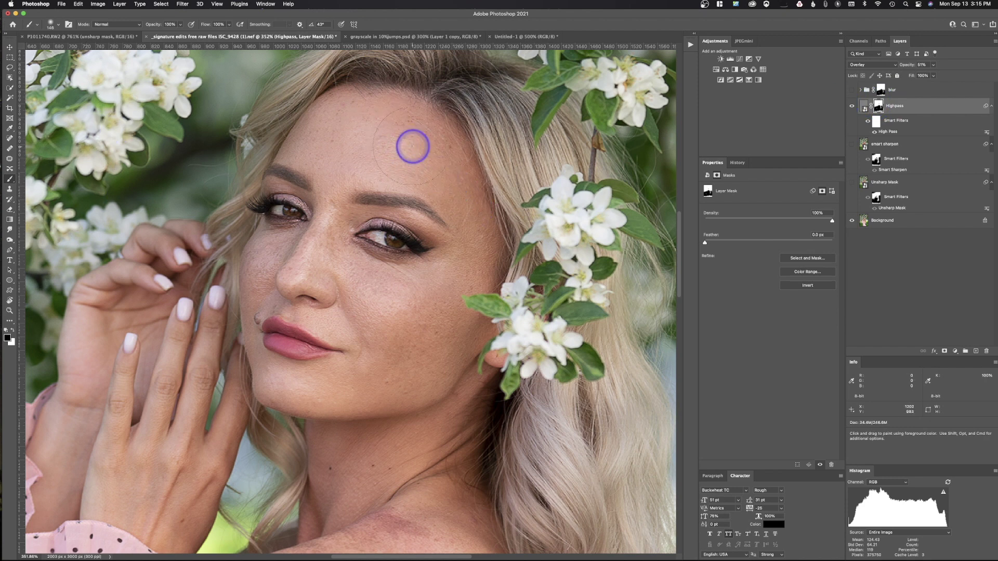
{"action": "left_click_drag", "start_coordinate": [412, 147], "coordinate": [357, 139]}
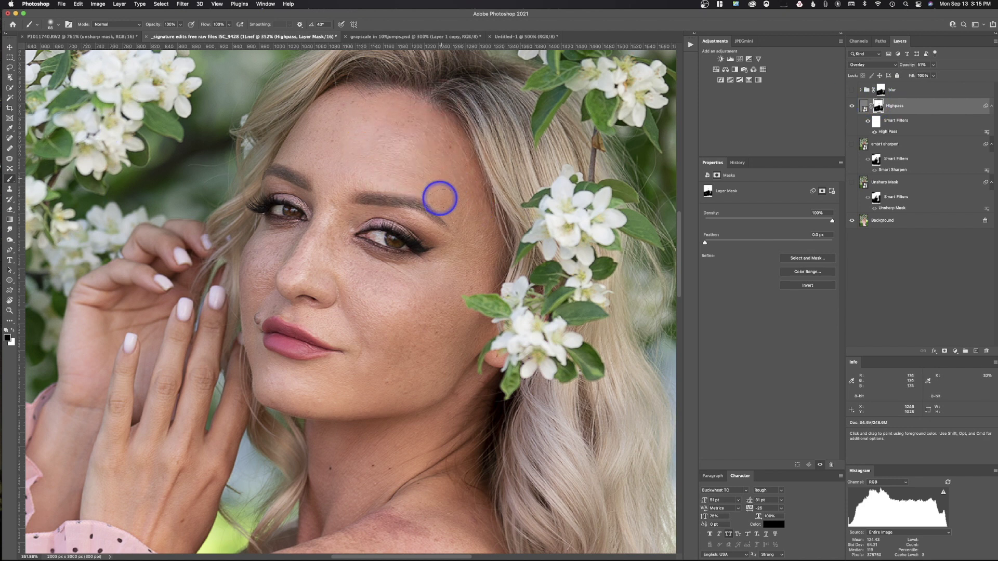
{"action": "mouse_move", "coordinate": [448, 204]}
{"action": "left_mouse_down"}
{"action": "mouse_move", "coordinate": [471, 272]}
{"action": "mouse_move", "coordinate": [488, 242]}
{"action": "mouse_move", "coordinate": [492, 256]}
{"action": "mouse_move", "coordinate": [424, 326]}
{"action": "mouse_move", "coordinate": [479, 336]}
{"action": "mouse_move", "coordinate": [428, 404]}
{"action": "mouse_move", "coordinate": [468, 385]}
{"action": "mouse_move", "coordinate": [409, 383]}
{"action": "mouse_move", "coordinate": [365, 315]}
{"action": "mouse_move", "coordinate": [262, 294]}
{"action": "left_mouse_up"}
{"action": "left_click_drag", "start_coordinate": [291, 247], "coordinate": [324, 228]}
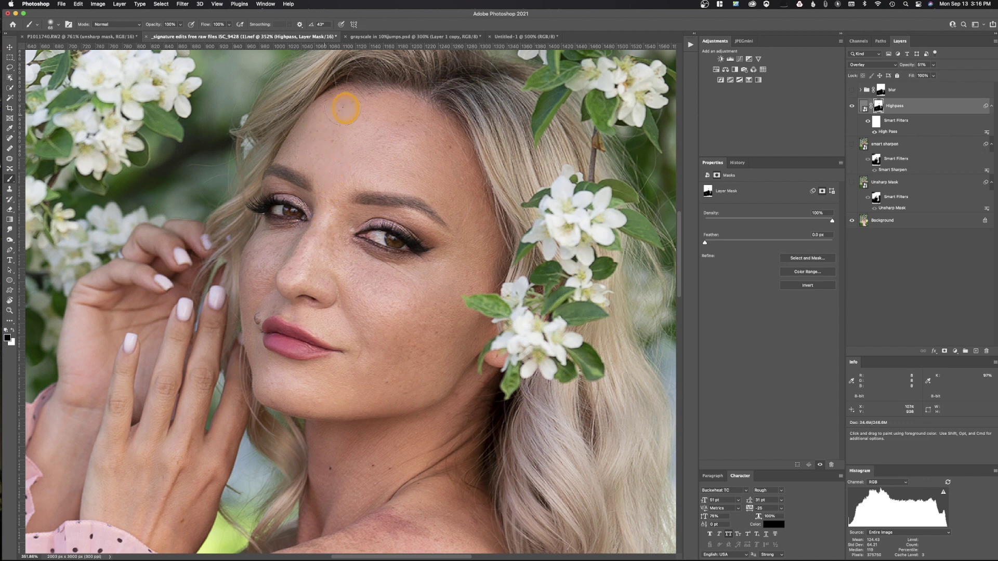
{"action": "mouse_move", "coordinate": [432, 150]}
{"action": "left_mouse_down"}
{"action": "mouse_move", "coordinate": [485, 240]}
{"action": "mouse_move", "coordinate": [457, 273]}
{"action": "left_mouse_up"}
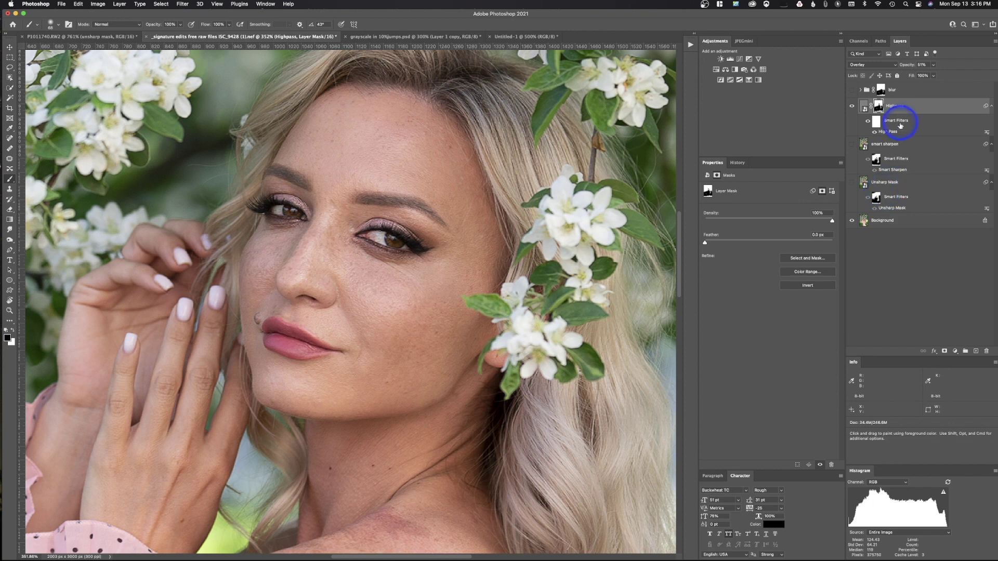
Step: Show the blur group in place of the Highpass layer and lower the group's opacity to 80%
{"action": "left_click", "coordinate": [852, 107]}
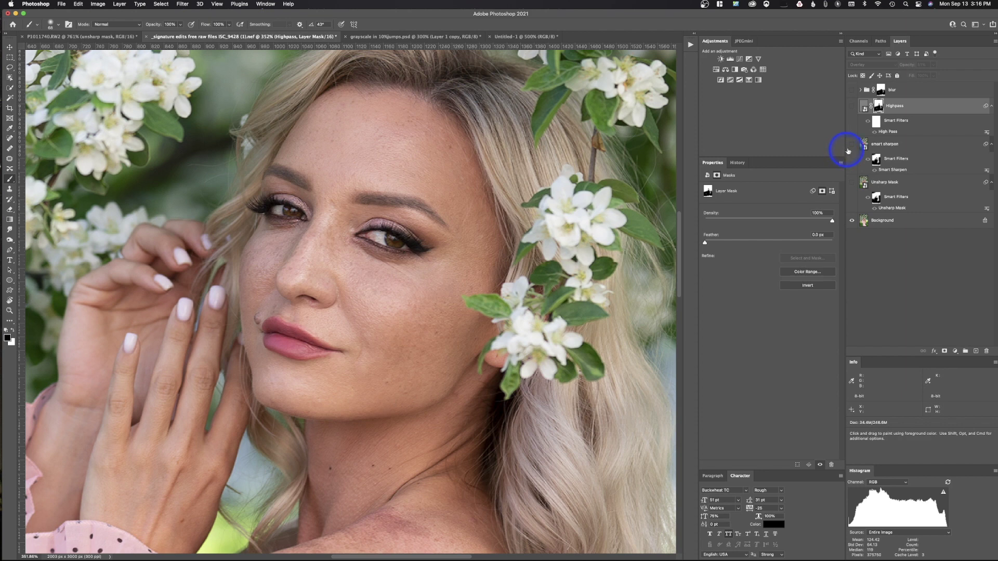
{"action": "left_click", "coordinate": [852, 90]}
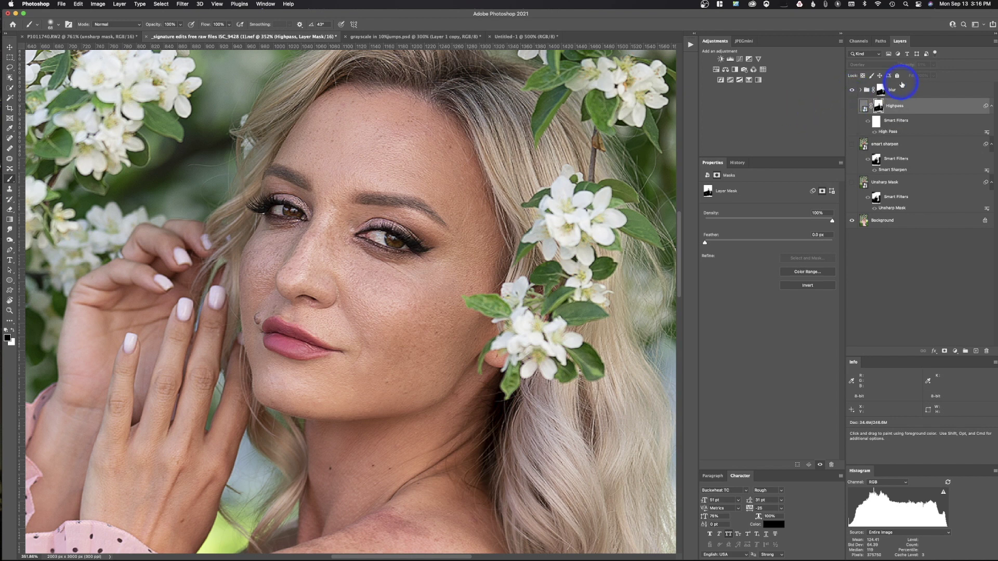
{"action": "left_click", "coordinate": [873, 89]}
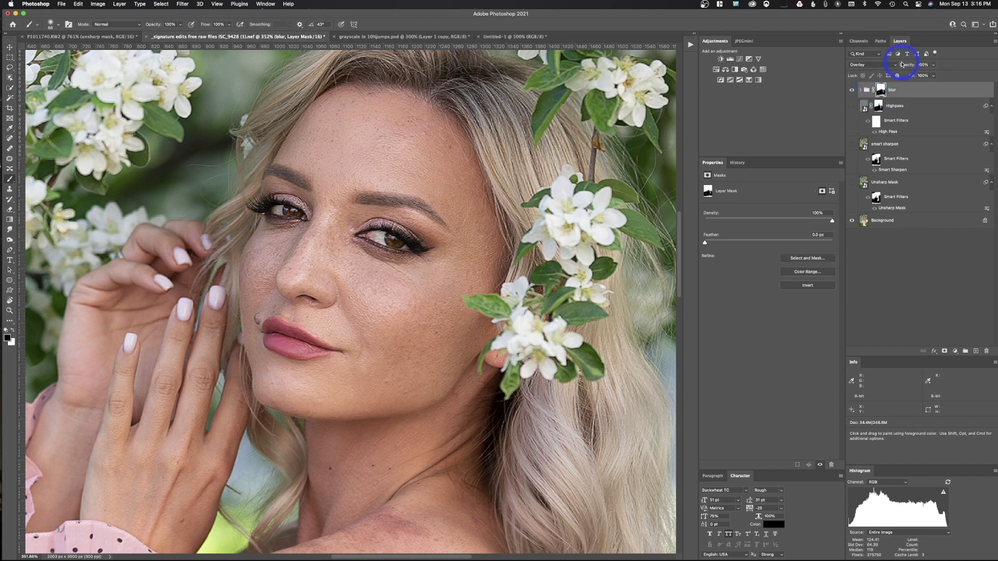
{"action": "left_click_drag", "start_coordinate": [905, 65], "coordinate": [897, 68]}
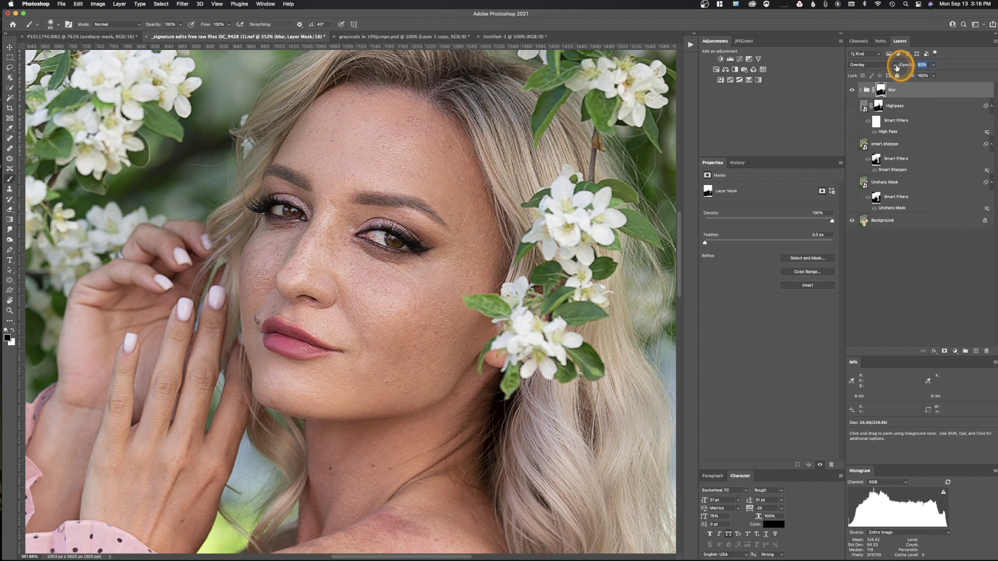
Step: Lower the blur group's opacity to 49% for a softer sharpening effect on the portrait's skin
{"action": "left_click_drag", "start_coordinate": [893, 69], "coordinate": [902, 67]}
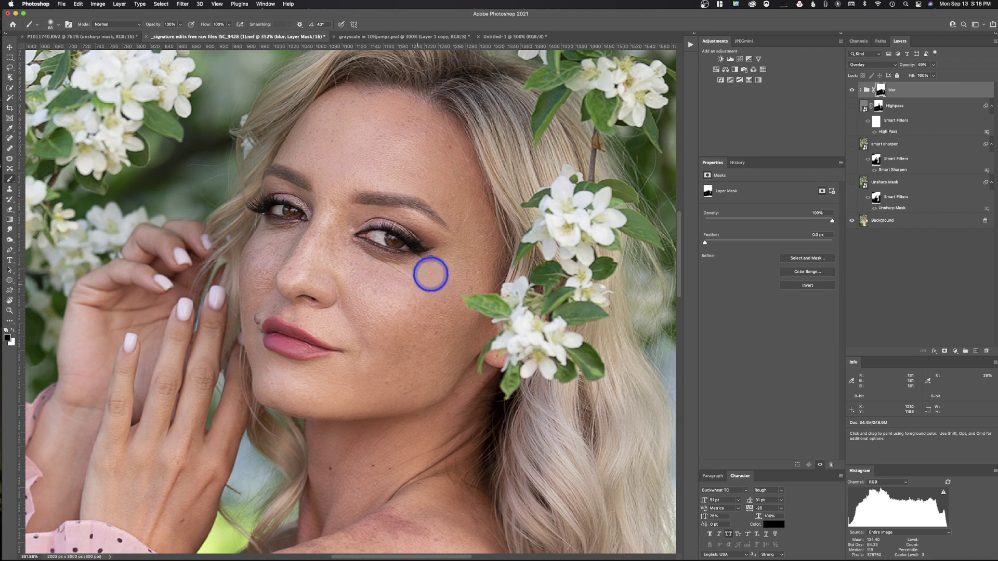
{"action": "mouse_move", "coordinate": [436, 265]}
{"action": "left_mouse_down"}
{"action": "mouse_move", "coordinate": [476, 237]}
{"action": "mouse_move", "coordinate": [474, 276]}
{"action": "mouse_move", "coordinate": [488, 276]}
{"action": "mouse_move", "coordinate": [496, 226]}
{"action": "mouse_move", "coordinate": [477, 200]}
{"action": "mouse_move", "coordinate": [443, 185]}
{"action": "mouse_move", "coordinate": [474, 226]}
{"action": "mouse_move", "coordinate": [471, 248]}
{"action": "mouse_move", "coordinate": [413, 292]}
{"action": "mouse_move", "coordinate": [337, 276]}
{"action": "mouse_move", "coordinate": [318, 240]}
{"action": "mouse_move", "coordinate": [290, 247]}
{"action": "left_mouse_up"}
{"action": "mouse_move", "coordinate": [258, 290]}
{"action": "left_mouse_down"}
{"action": "mouse_move", "coordinate": [310, 282]}
{"action": "mouse_move", "coordinate": [335, 312]}
{"action": "left_mouse_up"}
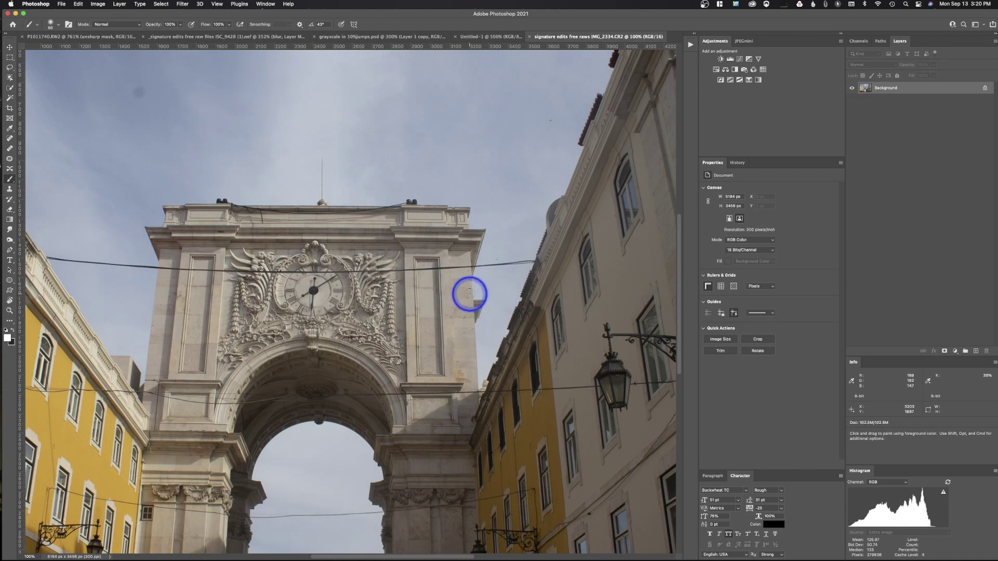
Step: Duplicate the background layer of the arch photo
{"action": "key", "text": "super+j"}
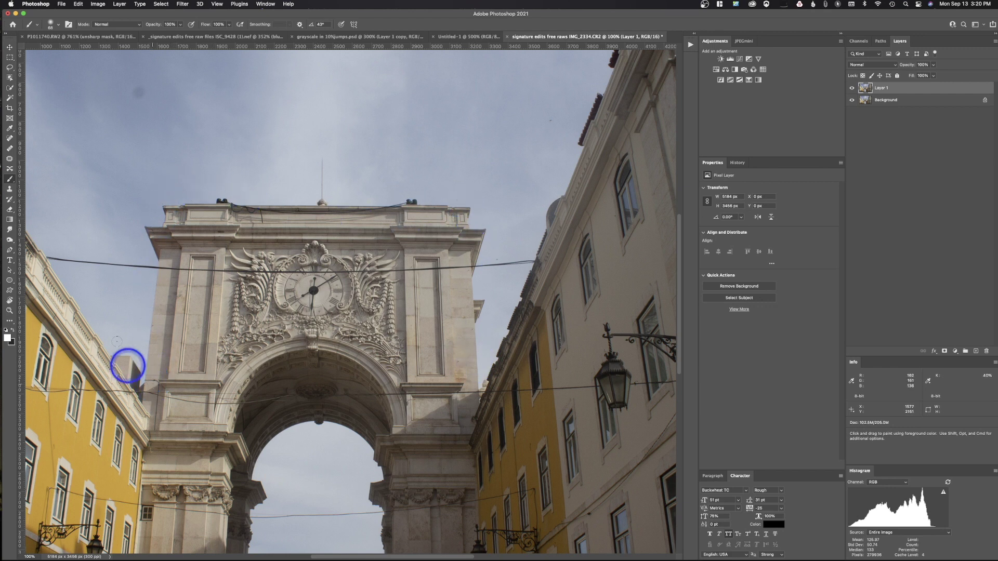
{"action": "left_click", "coordinate": [562, 217]}
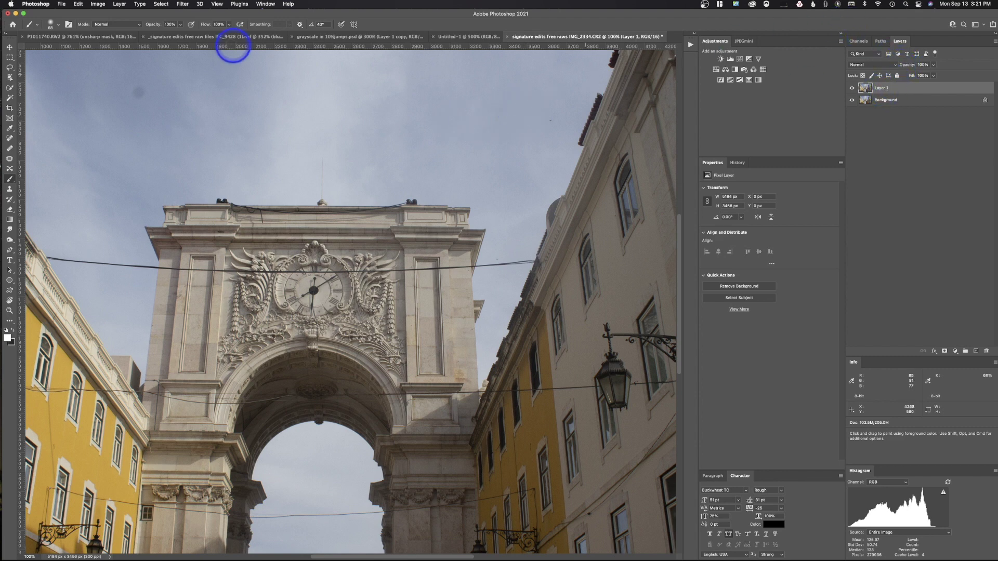
Step: Try Smart Sharpen on the duplicated arch layer with a 10 px radius, and undo it
{"action": "left_click", "coordinate": [185, 4]}
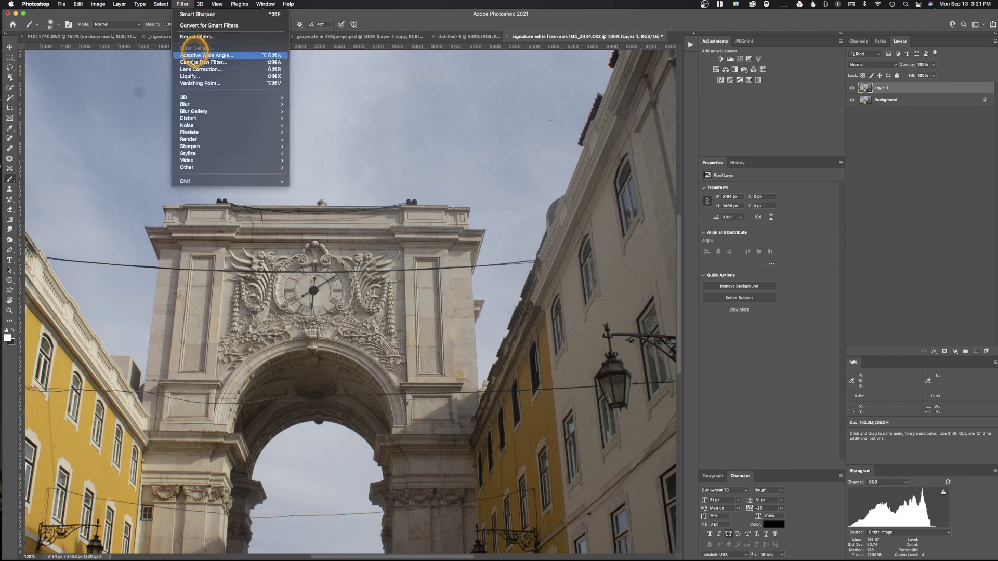
{"action": "mouse_move", "coordinate": [206, 147]}
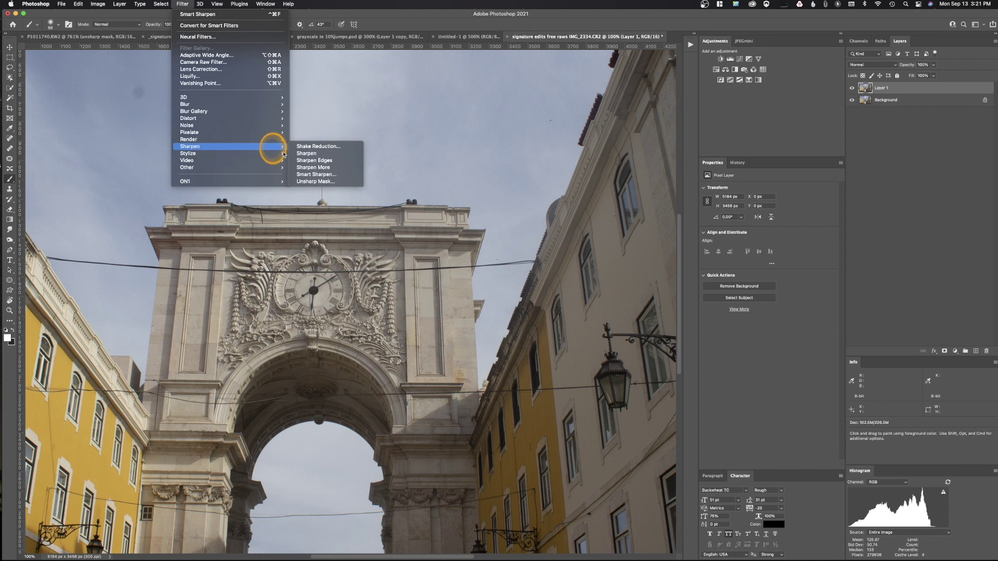
{"action": "left_click", "coordinate": [322, 175]}
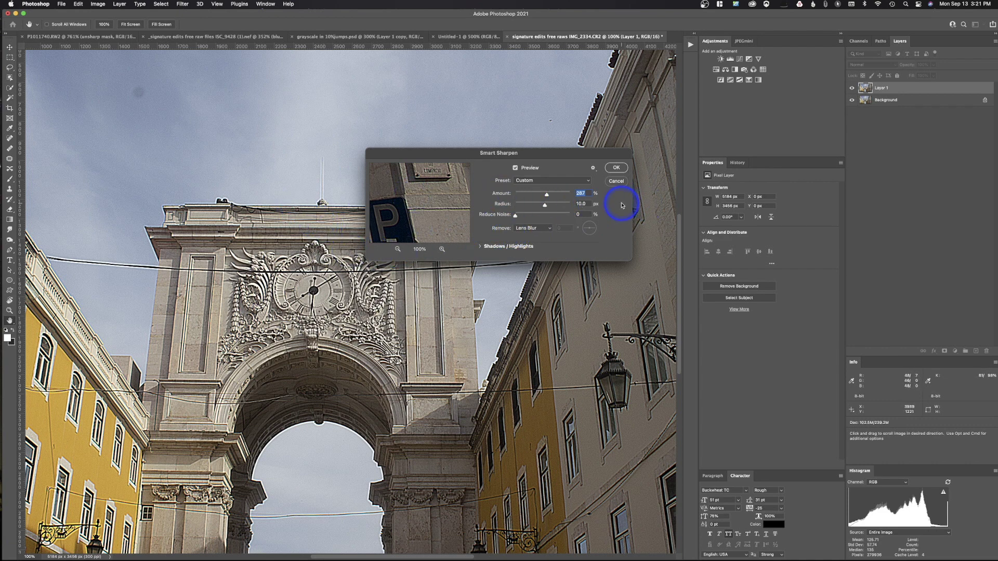
{"action": "left_click", "coordinate": [616, 166]}
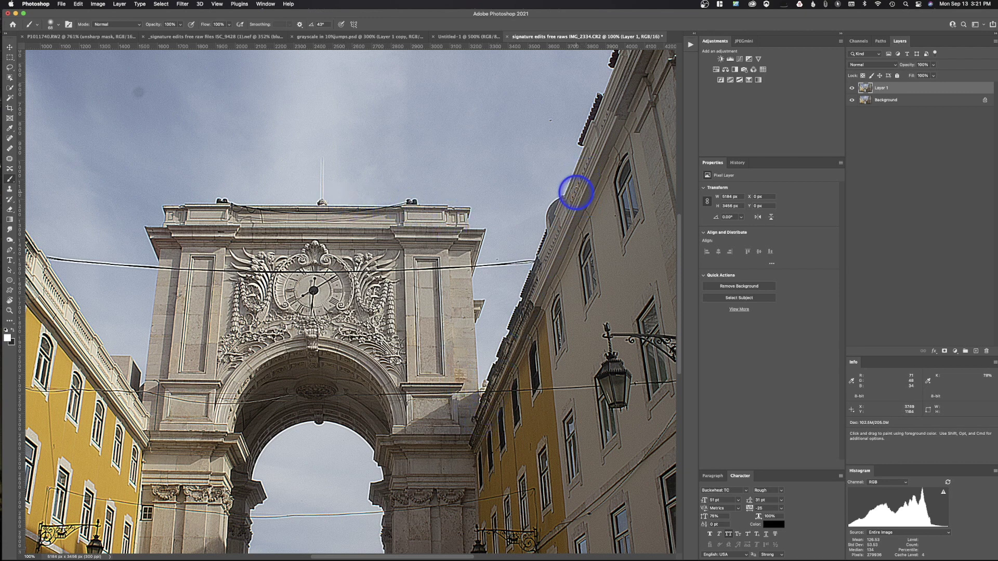
{"action": "key", "text": "super+z"}
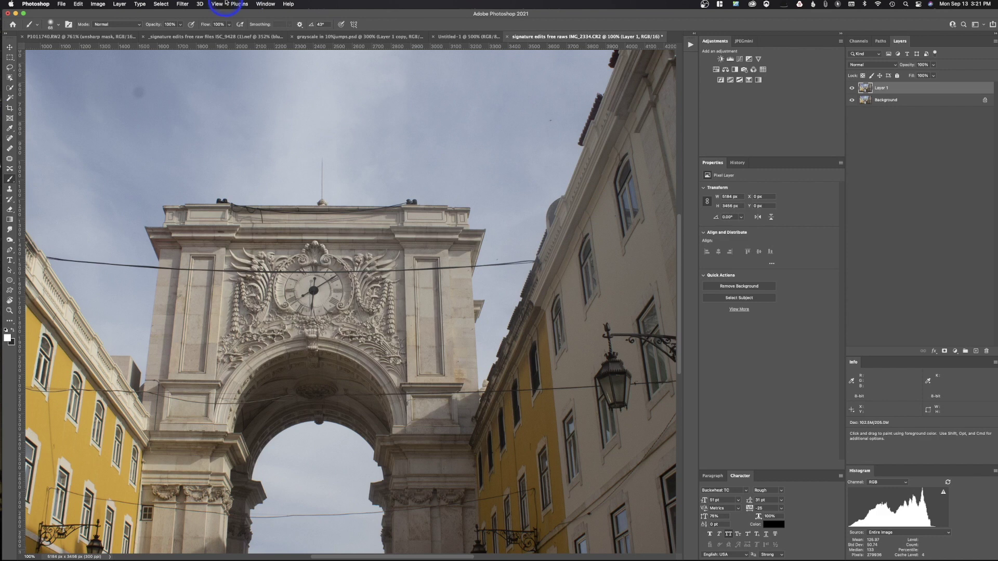
Step: Apply Smart Sharpen to the duplicated arch layer with an amount of 121% and a radius of 1.0 px
{"action": "left_click", "coordinate": [179, 3]}
{"action": "left_click", "coordinate": [208, 147]}
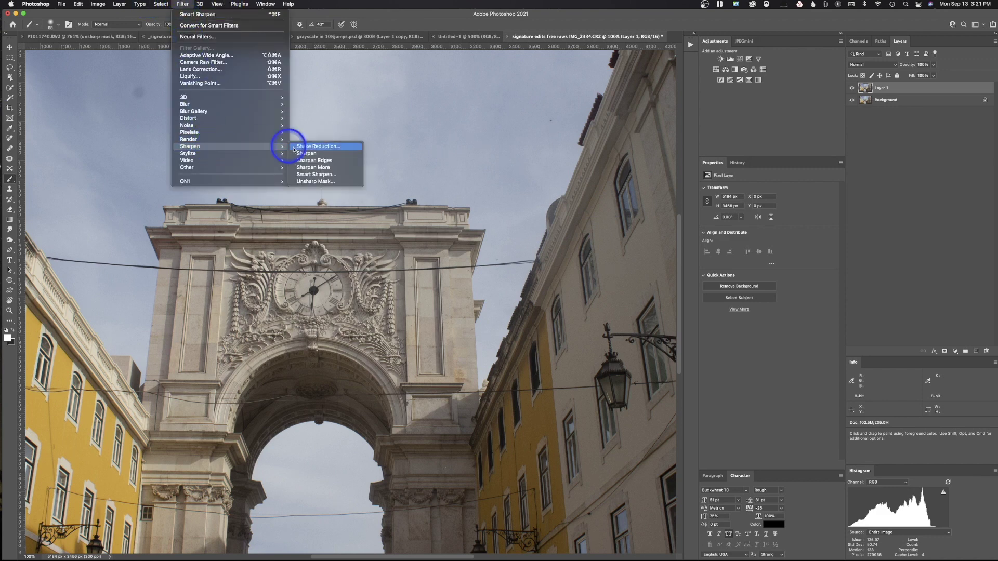
{"action": "left_click", "coordinate": [341, 174]}
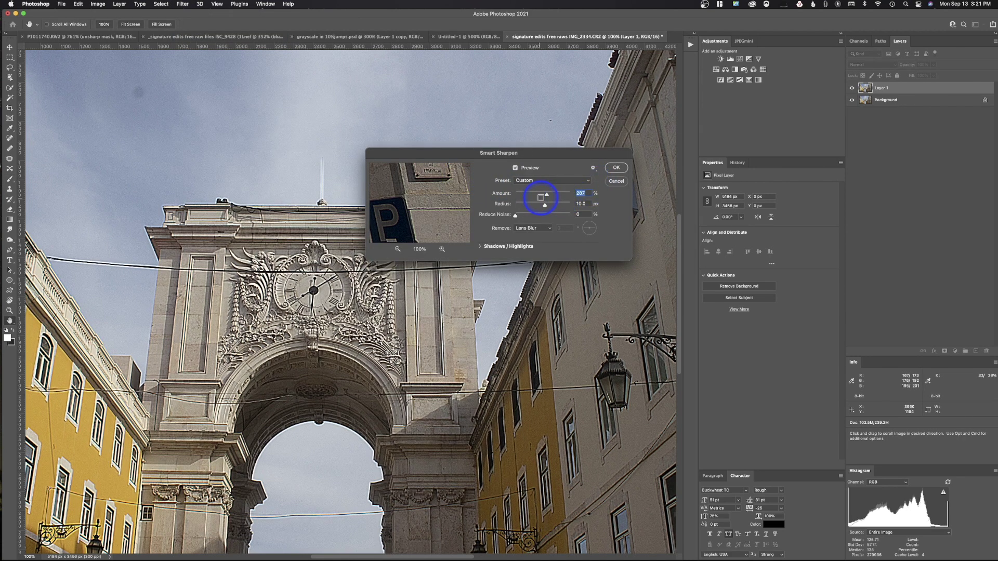
{"action": "left_click_drag", "start_coordinate": [545, 195], "coordinate": [530, 199]}
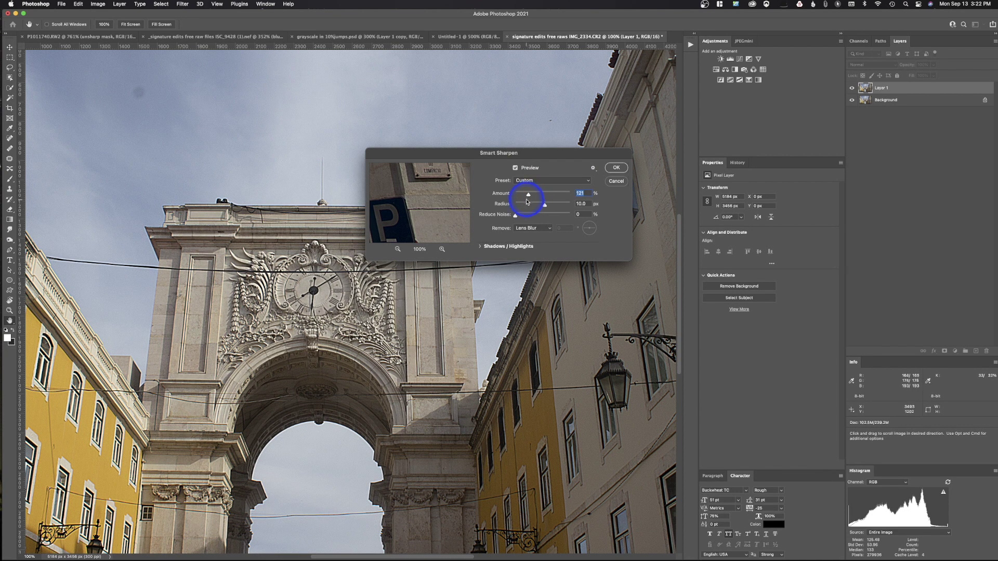
{"action": "left_click_drag", "start_coordinate": [544, 204], "coordinate": [527, 211]}
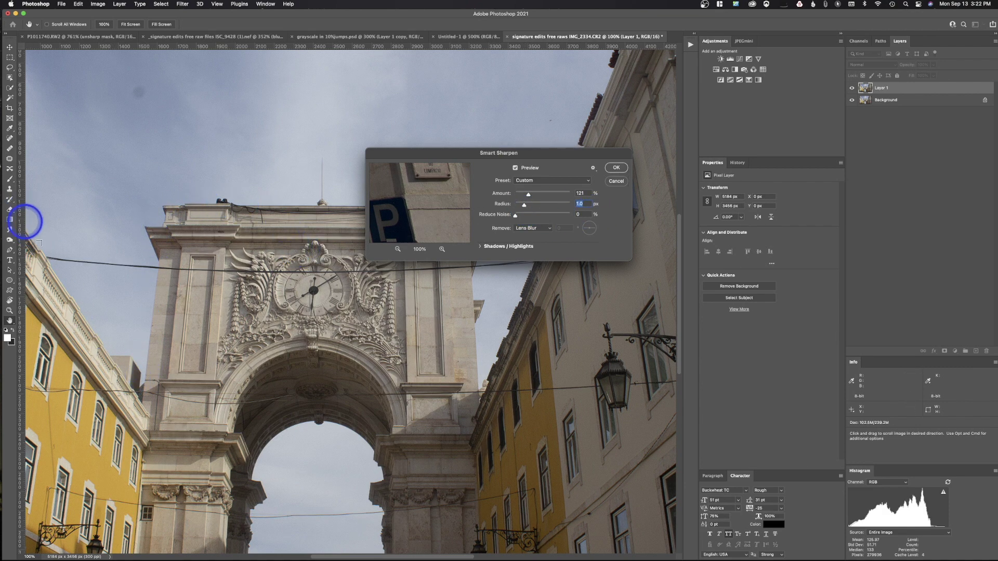
{"action": "left_click", "coordinate": [616, 167]}
Step: Toggle the sharpened layer's visibility to compare it with the original arch photo, leaving it shown
{"action": "left_click", "coordinate": [851, 89]}
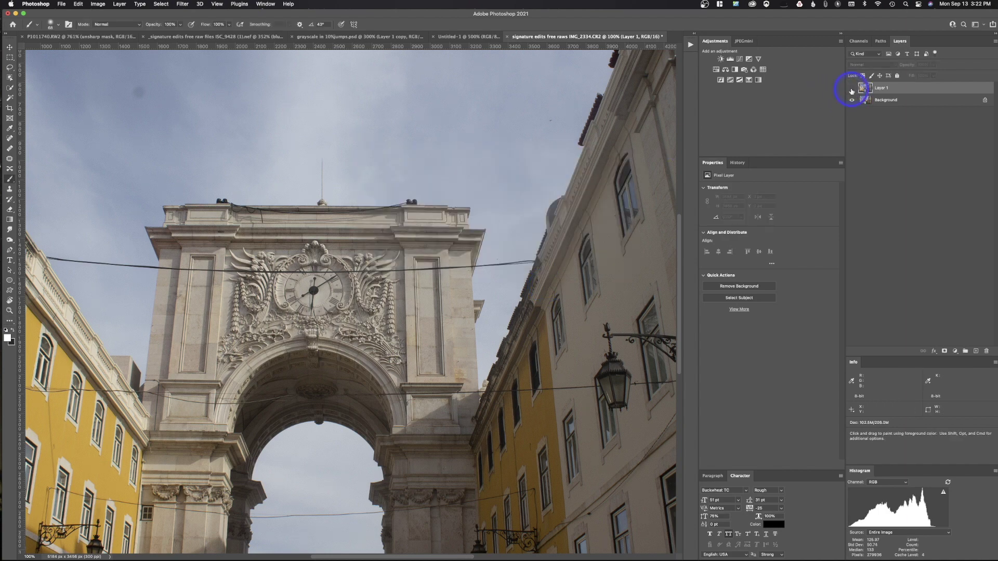
{"action": "left_click", "coordinate": [852, 89]}
{"action": "left_click", "coordinate": [852, 89]}
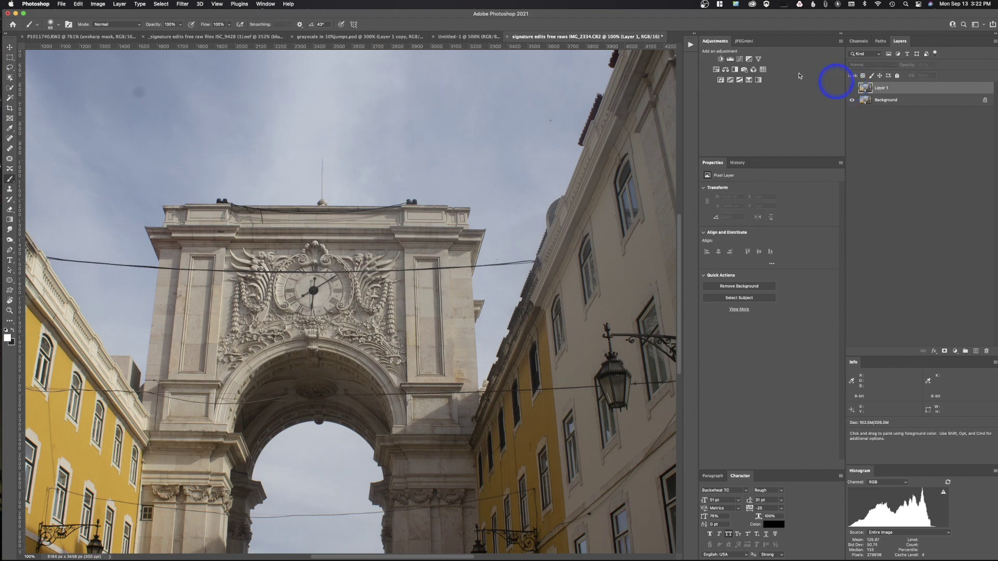
{"action": "left_click", "coordinate": [184, 4]}
{"action": "left_click", "coordinate": [396, 5]}
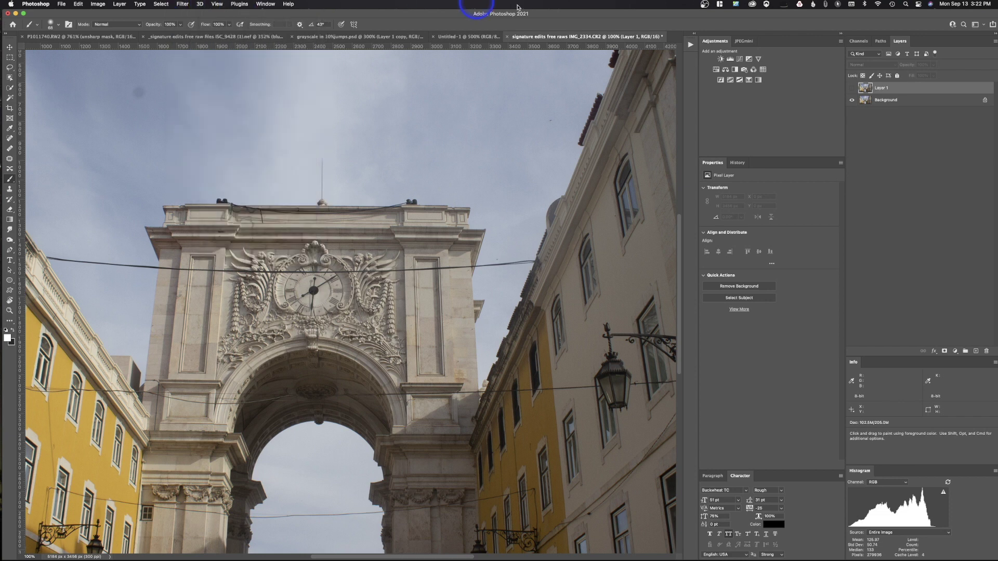
{"action": "left_click", "coordinate": [852, 90]}
Step: Apply Smart Sharpen to Layer 1 once more with an amount of 121% and a radius of 11.1 px
{"action": "left_click", "coordinate": [183, 4]}
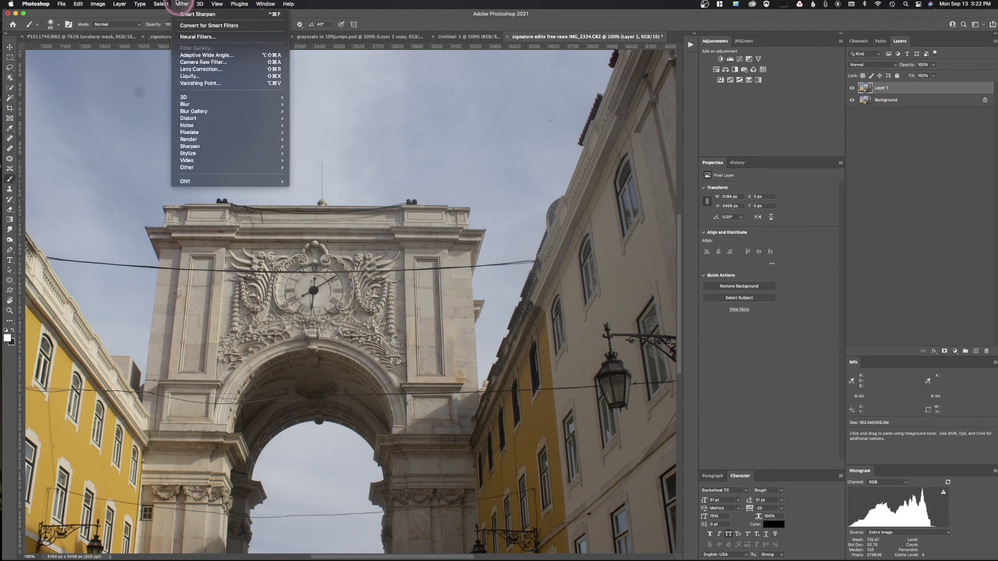
{"action": "mouse_move", "coordinate": [210, 146]}
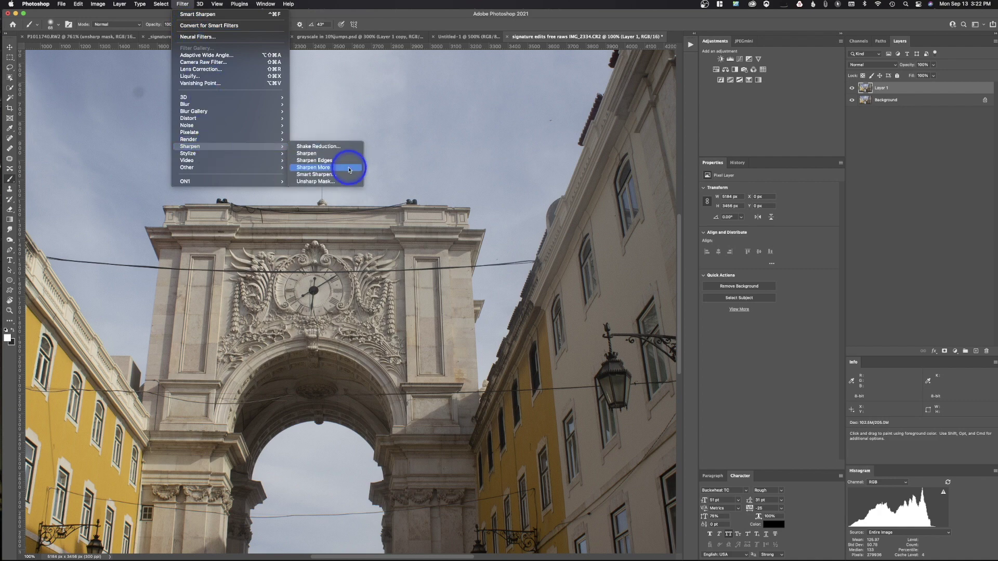
{"action": "left_click", "coordinate": [344, 174]}
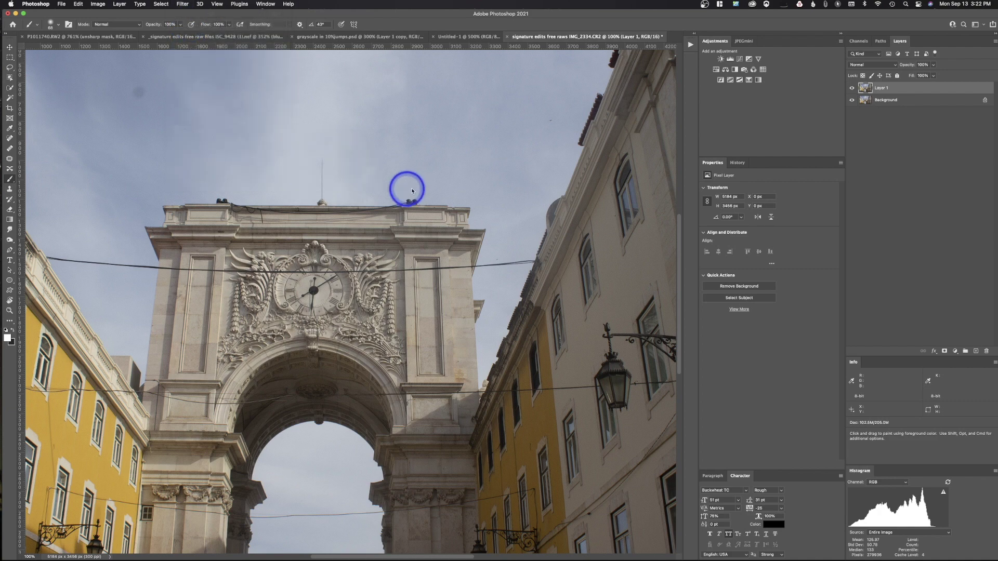
{"action": "left_click_drag", "start_coordinate": [524, 204], "coordinate": [547, 204]}
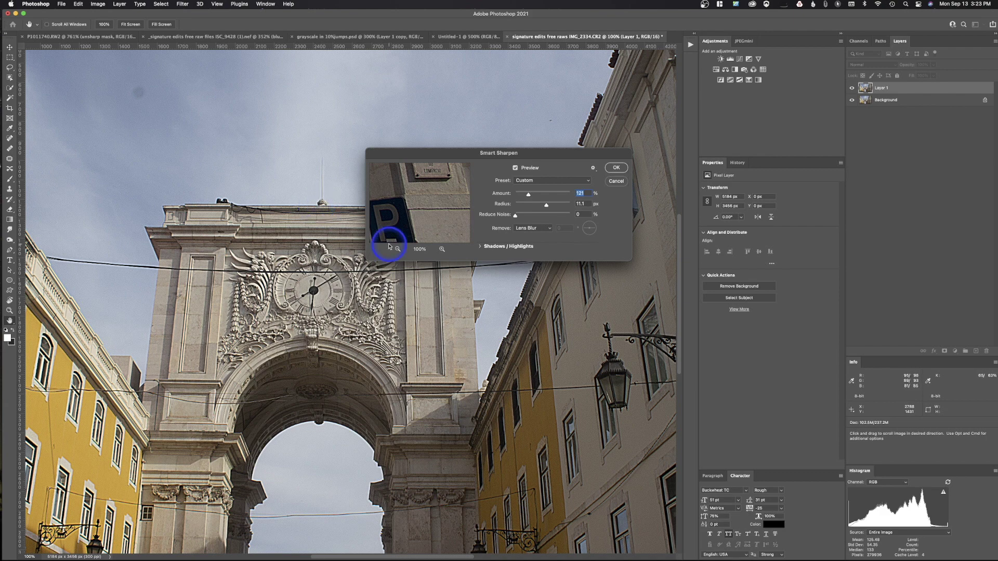
{"action": "left_click", "coordinate": [616, 168]}
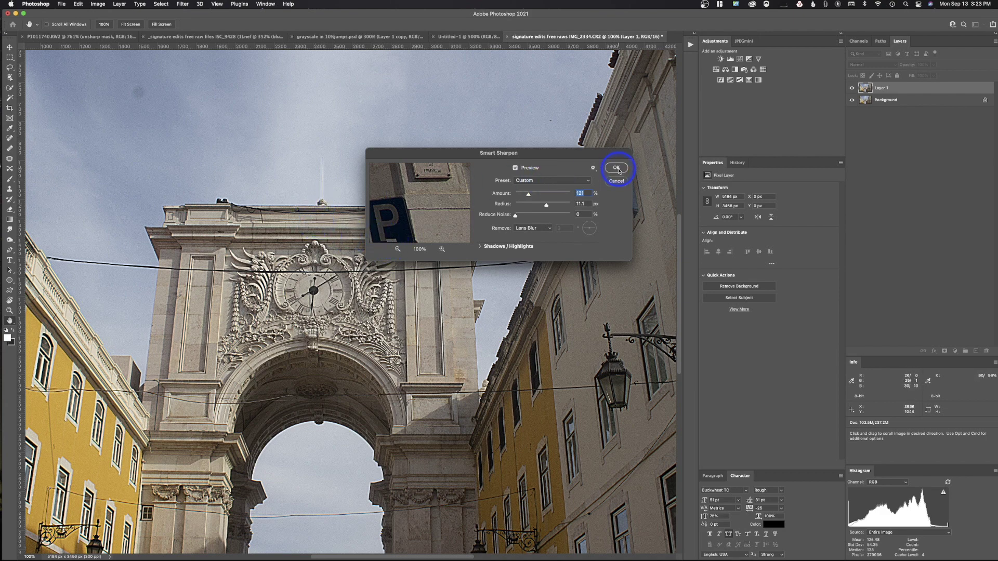
{"action": "key", "text": "b"}
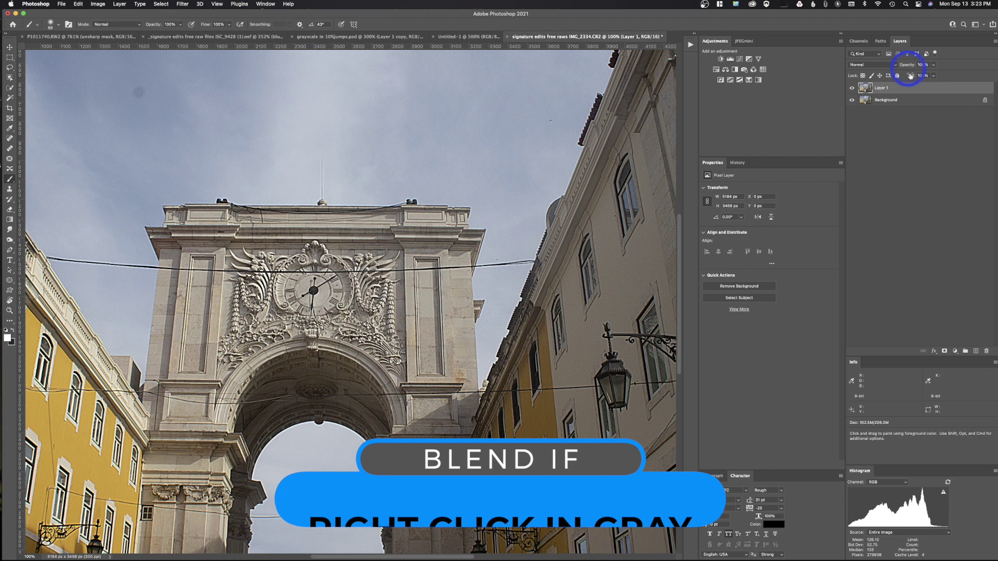
Step: Limit Layer 1's sharpening in the highlights with Blend If, splitting the This Layer white slider to 176 / 212
{"action": "double_click", "coordinate": [929, 89]}
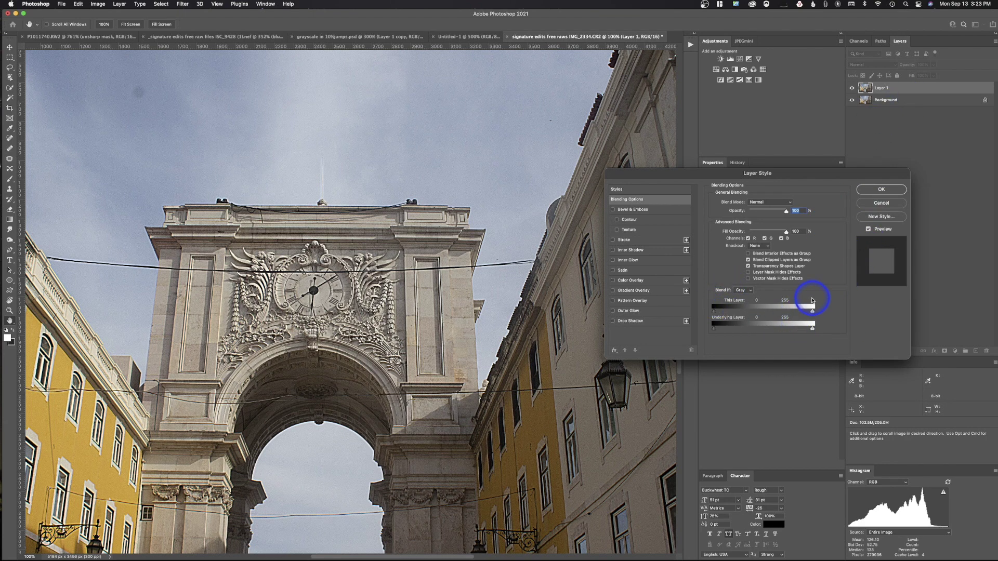
{"action": "left_click_drag", "start_coordinate": [813, 313], "coordinate": [796, 315]}
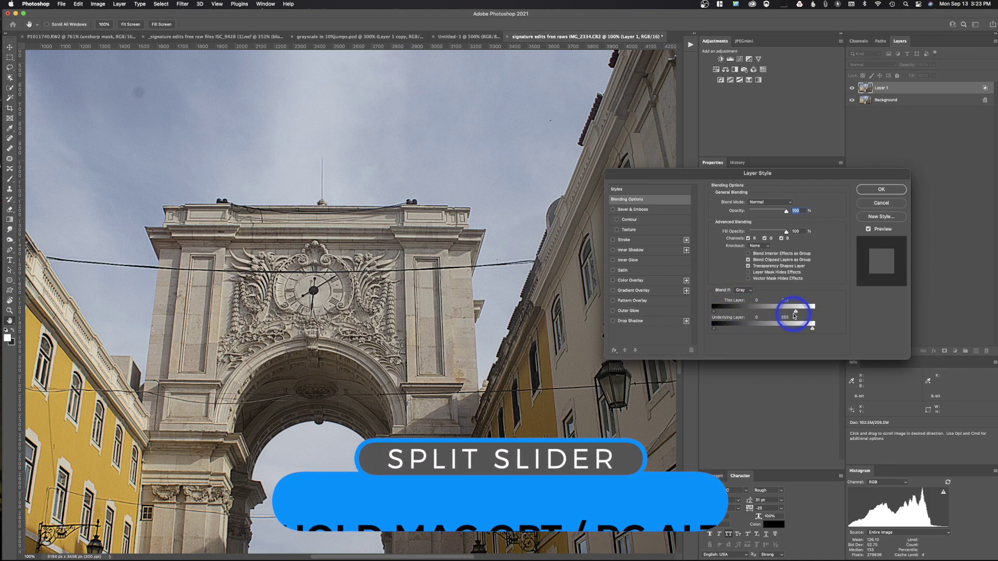
{"action": "left_click_drag", "start_coordinate": [794, 312], "coordinate": [783, 314], "text": "alt"}
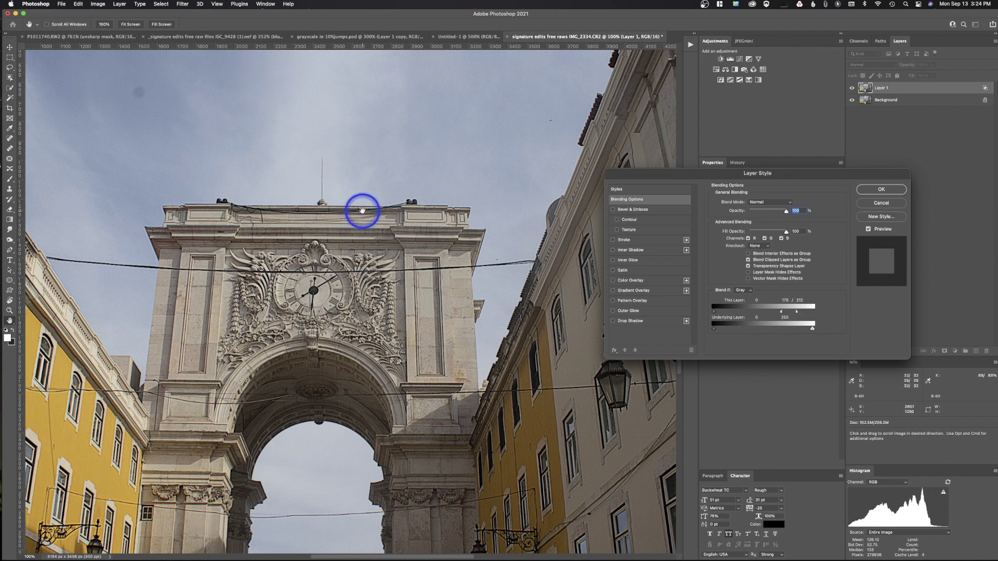
{"action": "left_click", "coordinate": [880, 190]}
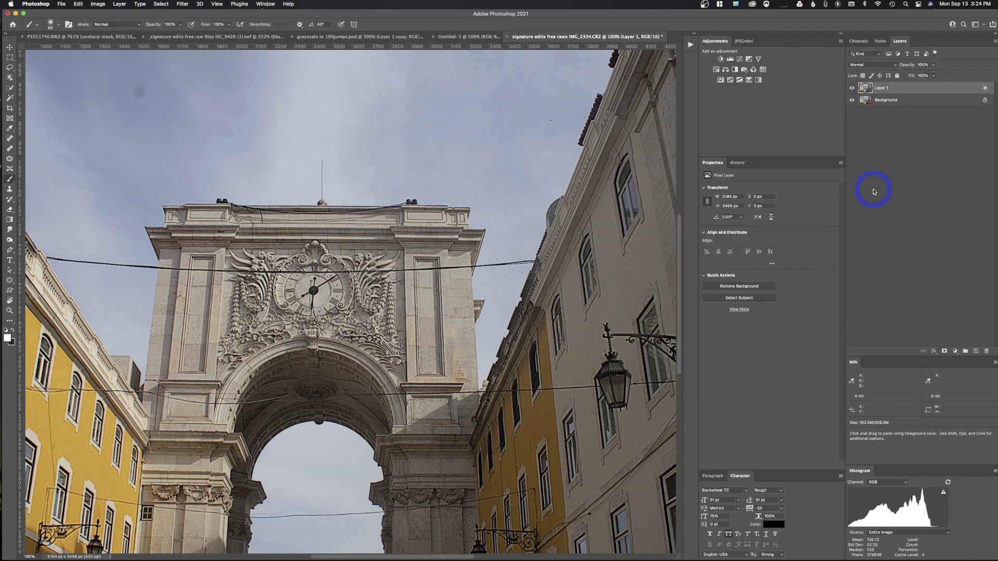
Step: Compare the arch photo with and without the blended sharpening layer, and view the whole image at 50%
{"action": "left_click", "coordinate": [852, 88]}
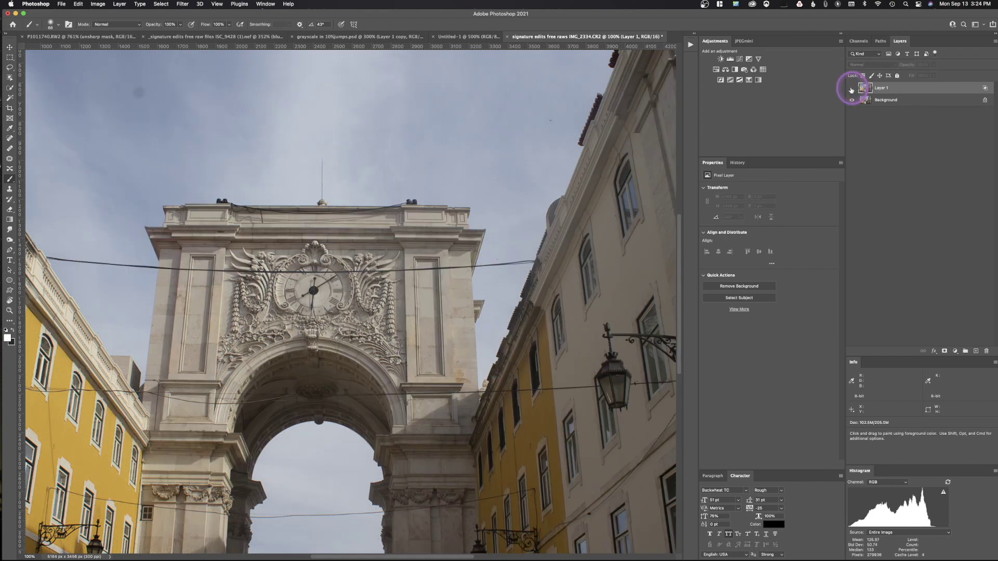
{"action": "left_click", "coordinate": [851, 88]}
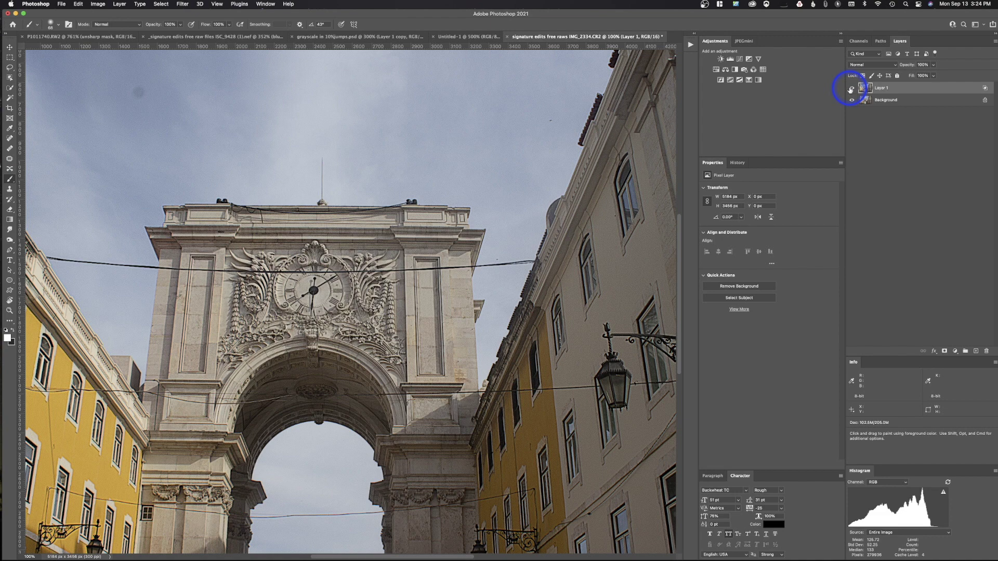
{"action": "key", "text": "super+minus"}
{"action": "key", "text": "super+minus"}
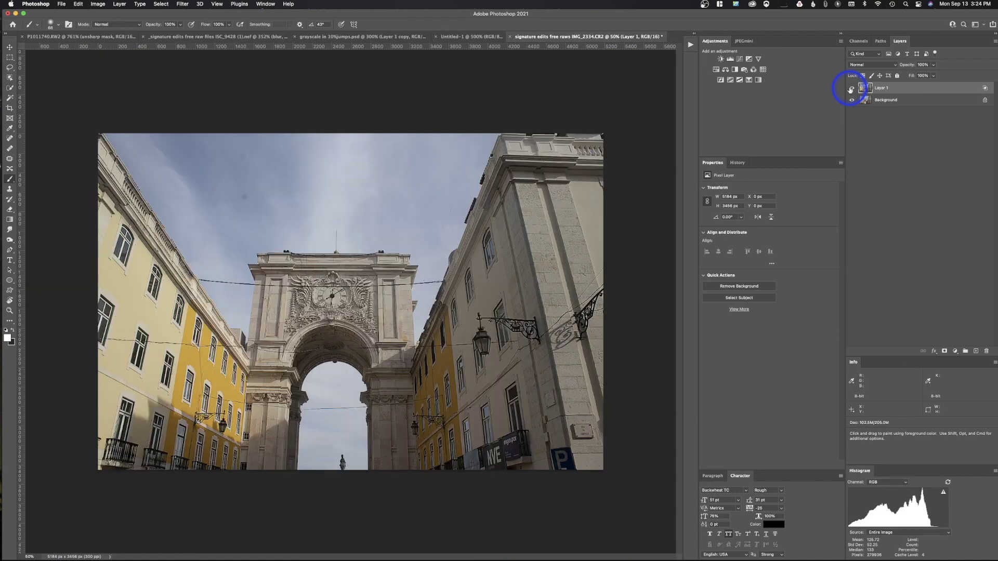